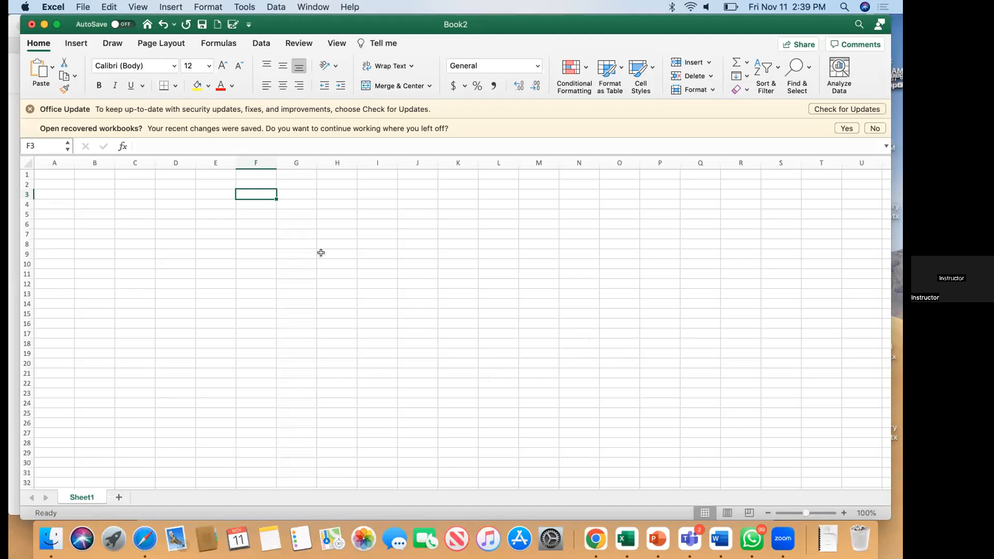
Step: Enter the dates 11/11/2022, 12/11/2022 and 13/11/2022 in cells H9, H10 and H11
click(323, 253)
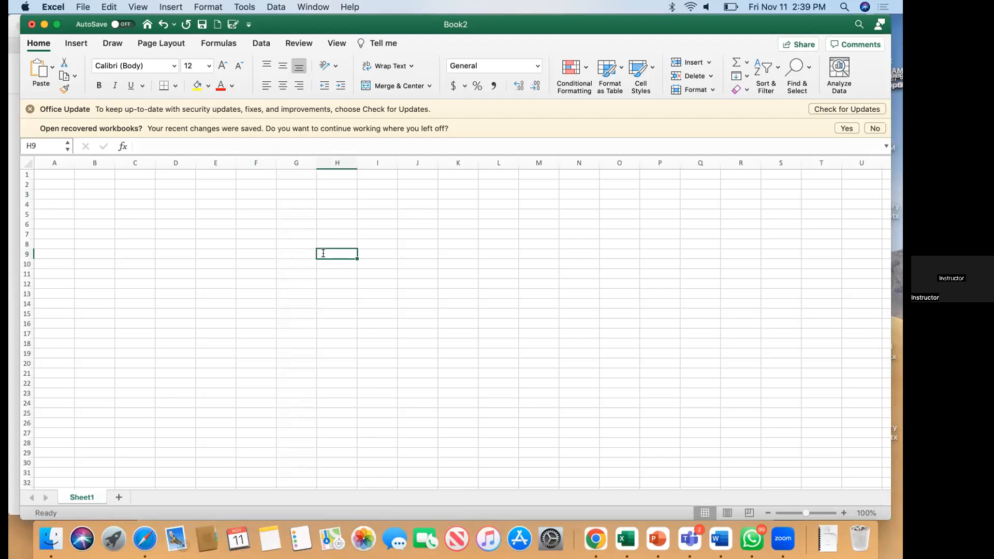
text(11)
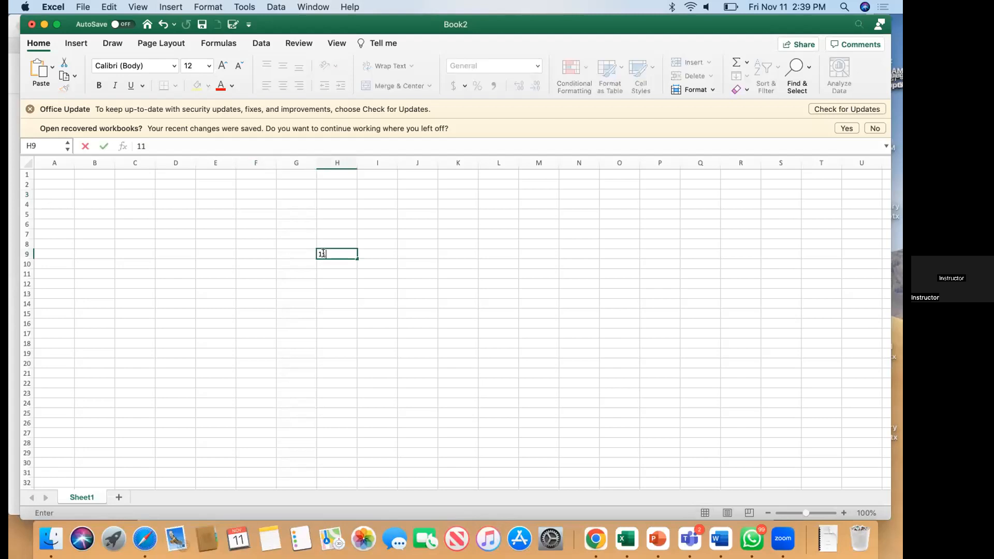
text(/11/2022)
key(Return)
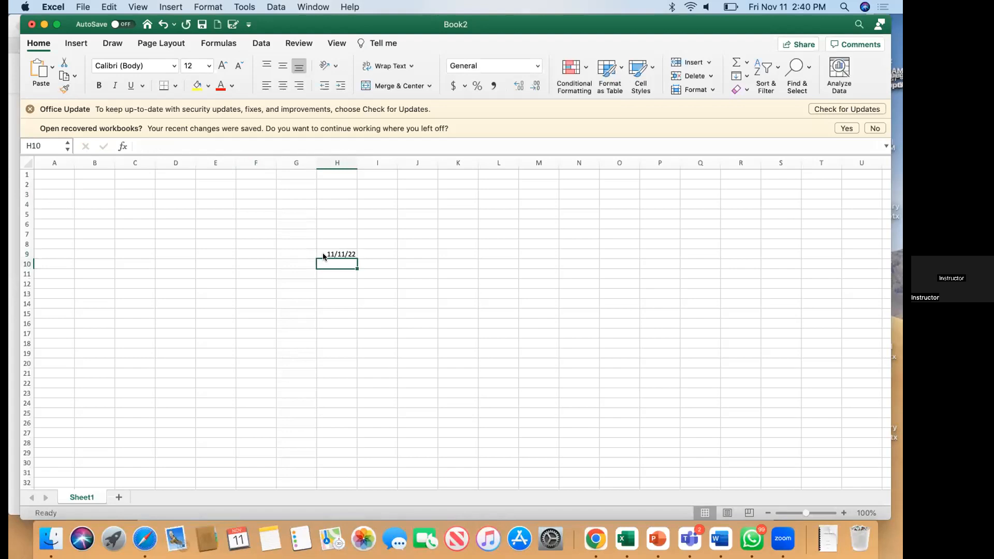
text(12/11/2022)
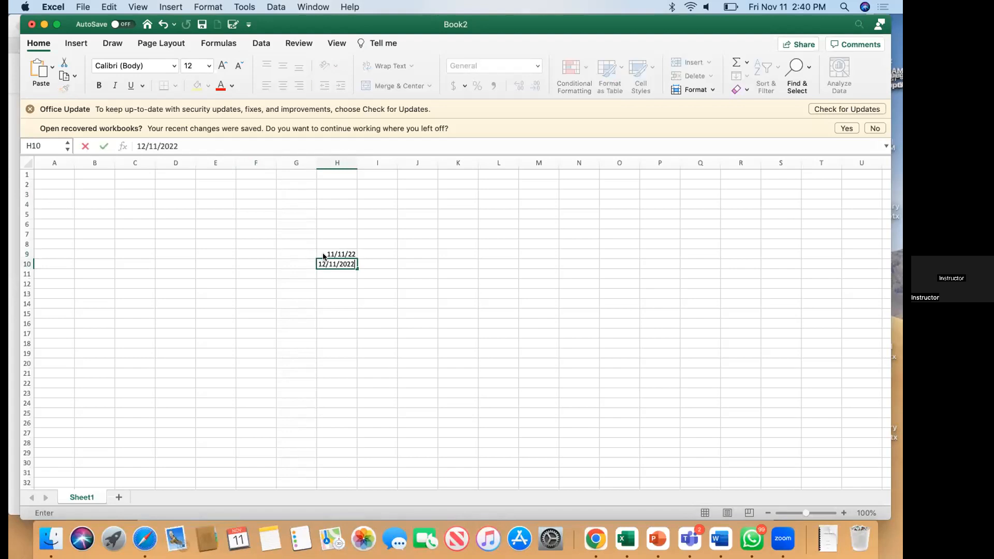
key(Return)
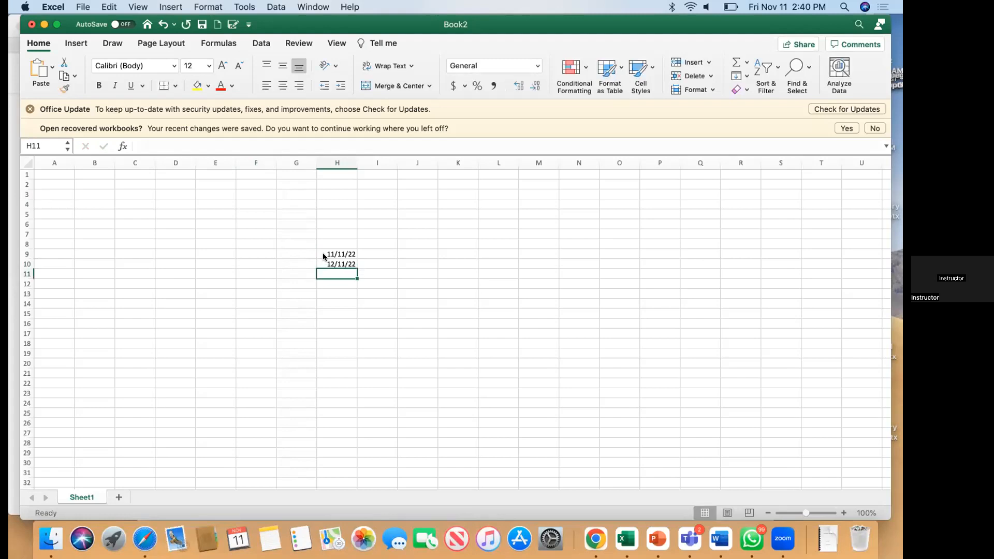
text(13)
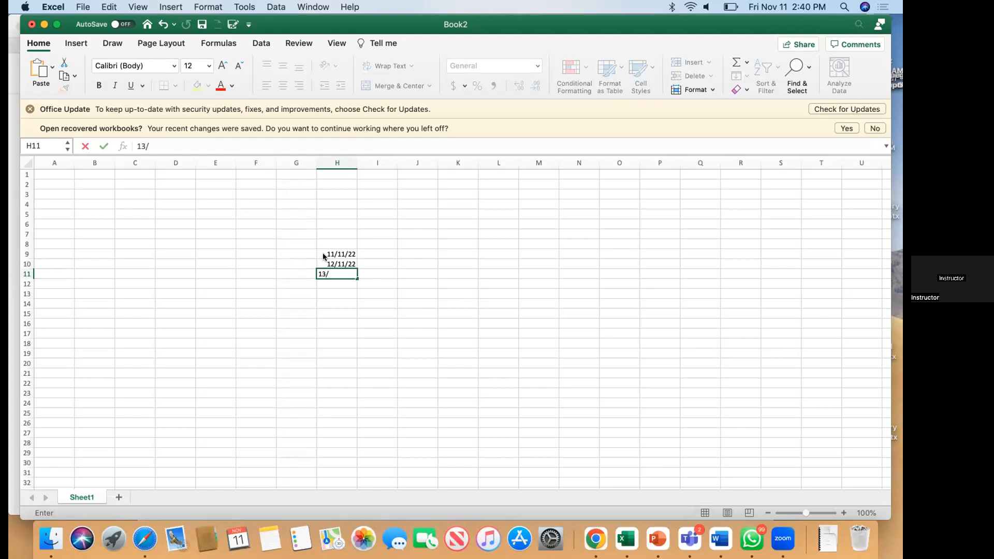
text(/11/2022)
key(Return)
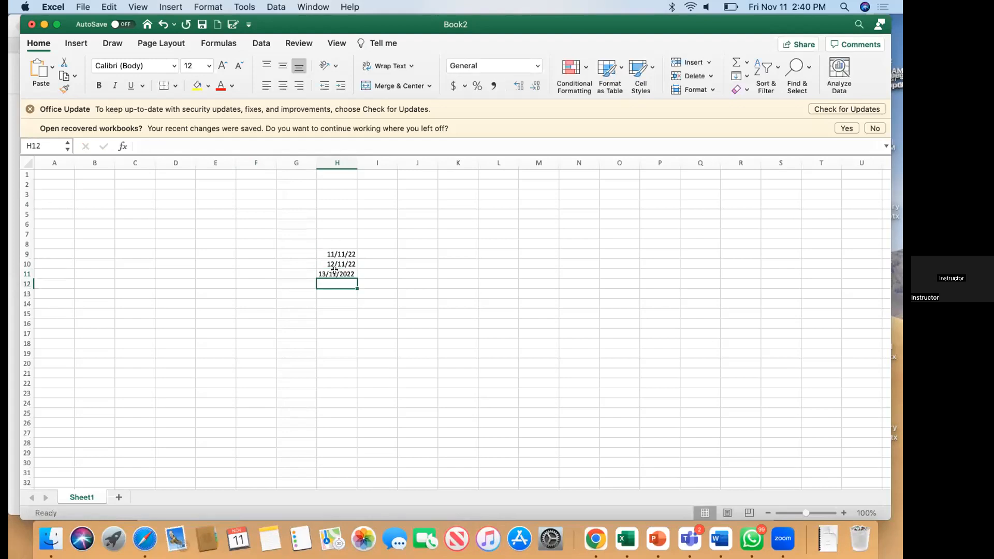
click(334, 271)
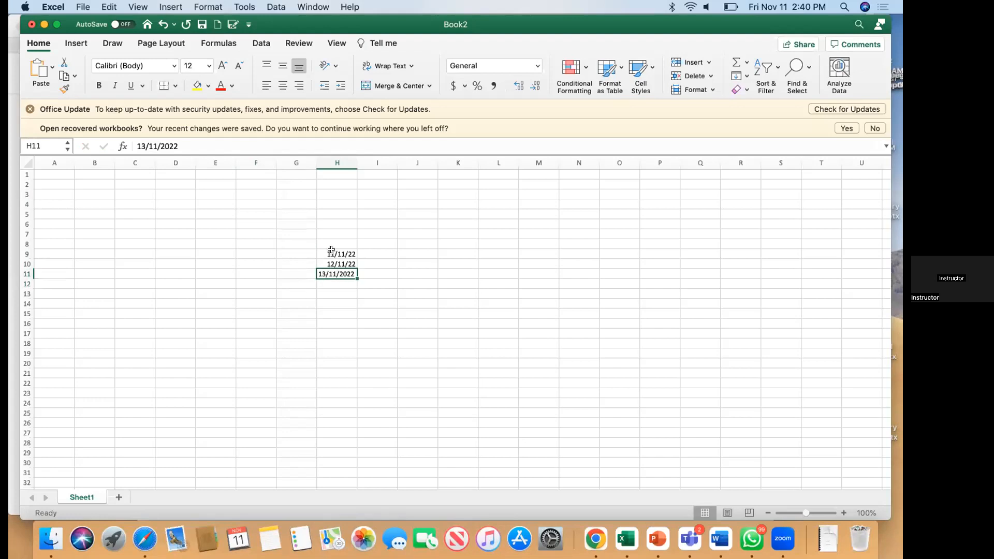
Step: Copy H9's date format to H11 with Format Painter and re-enter 13/11/2022 there
click(331, 251)
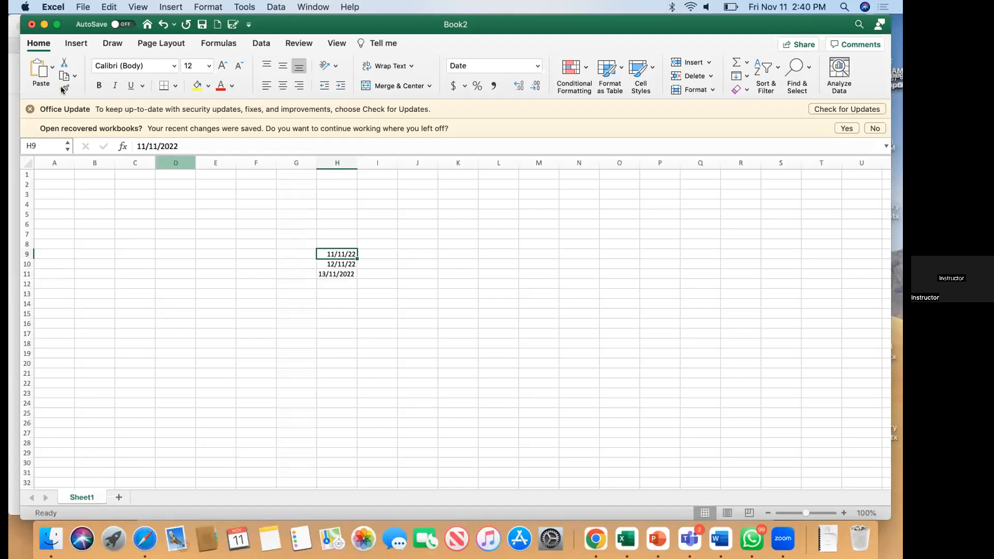
click(327, 270)
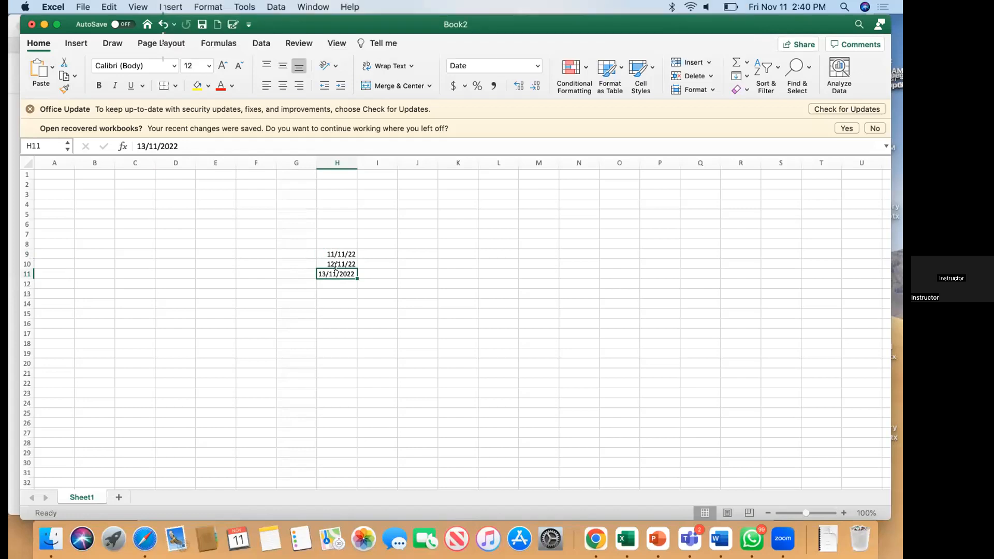
text(13/11/2022)
key(Return)
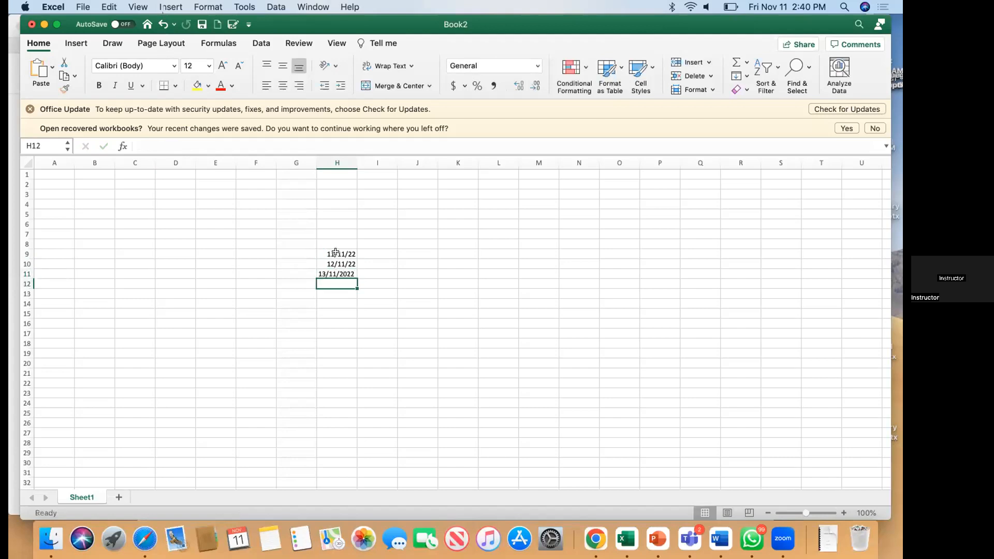
Step: Select the dates in H9:H11 and check the font size list without changing it
click(336, 253)
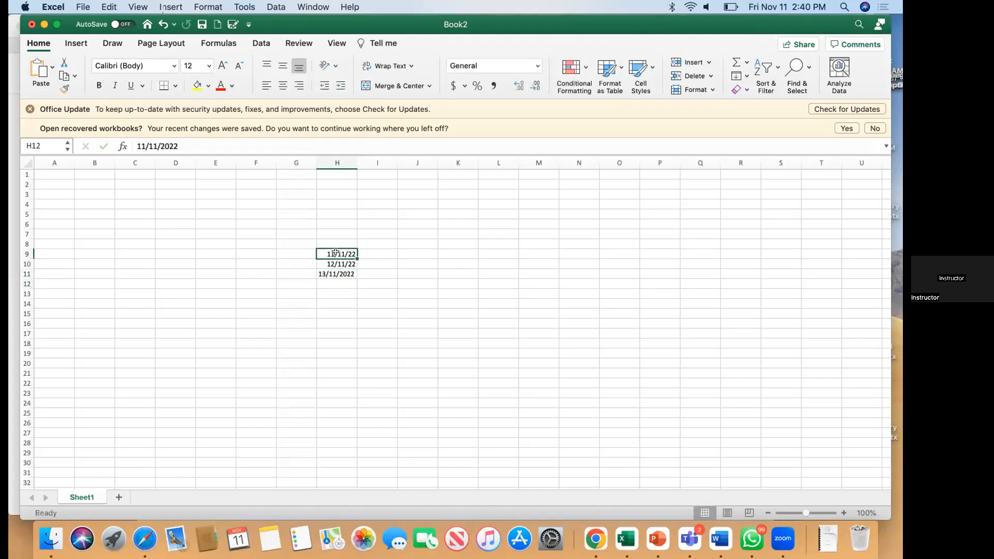
drag(336, 252, 337, 273)
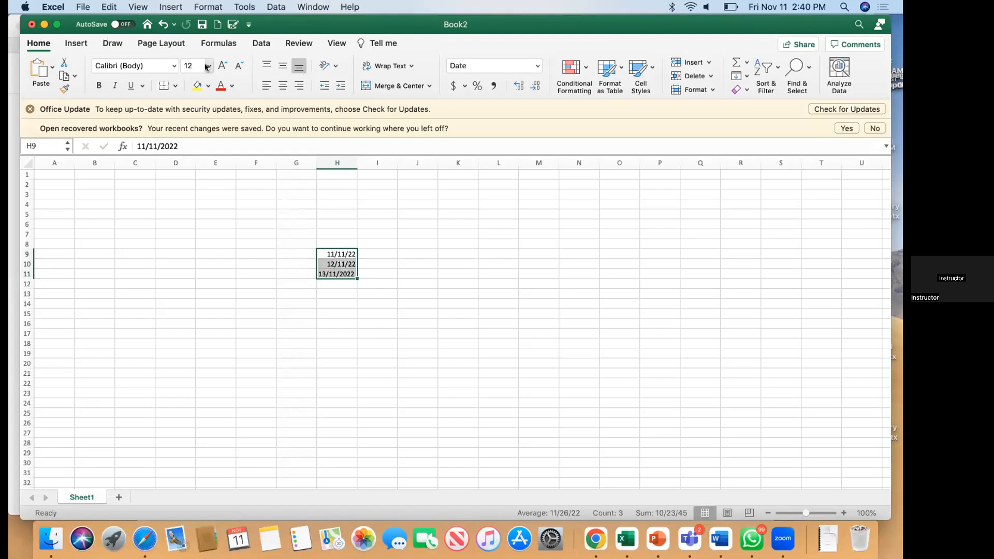
click(206, 66)
click(207, 66)
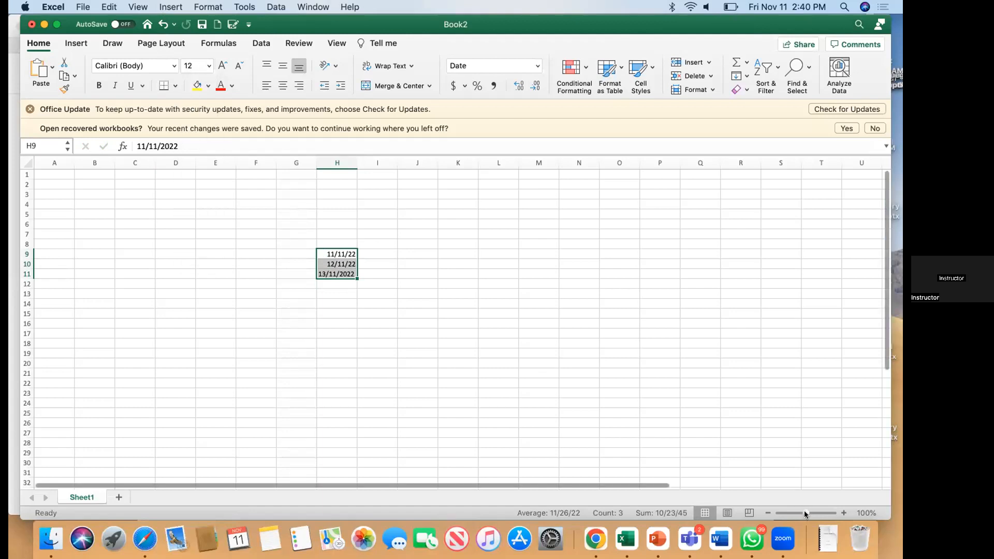
Step: Zoom in on the sheet and try extending the date series toward H14
drag(806, 513, 824, 513)
scroll(593, 406, right, 10)
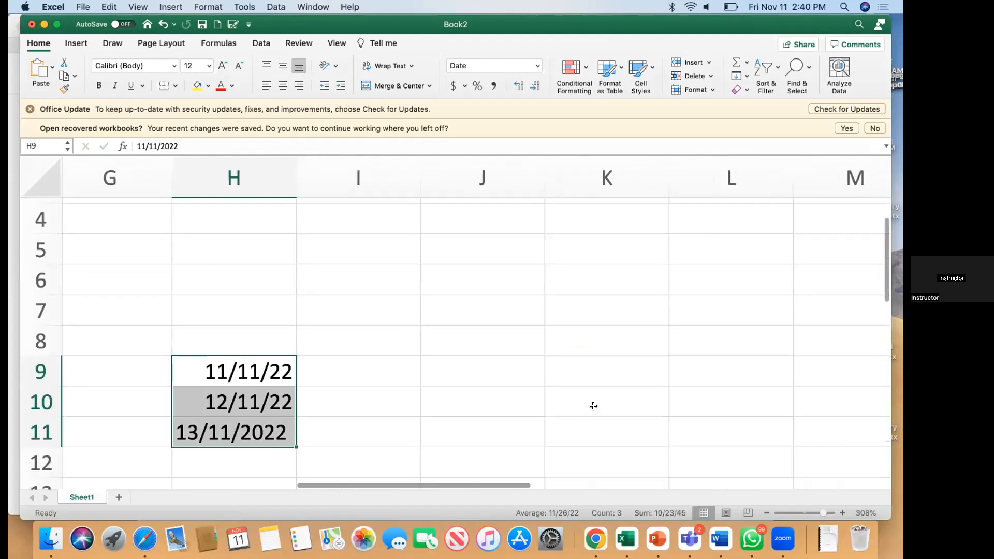
scroll(593, 406, down, 4)
scroll(593, 406, left, 2)
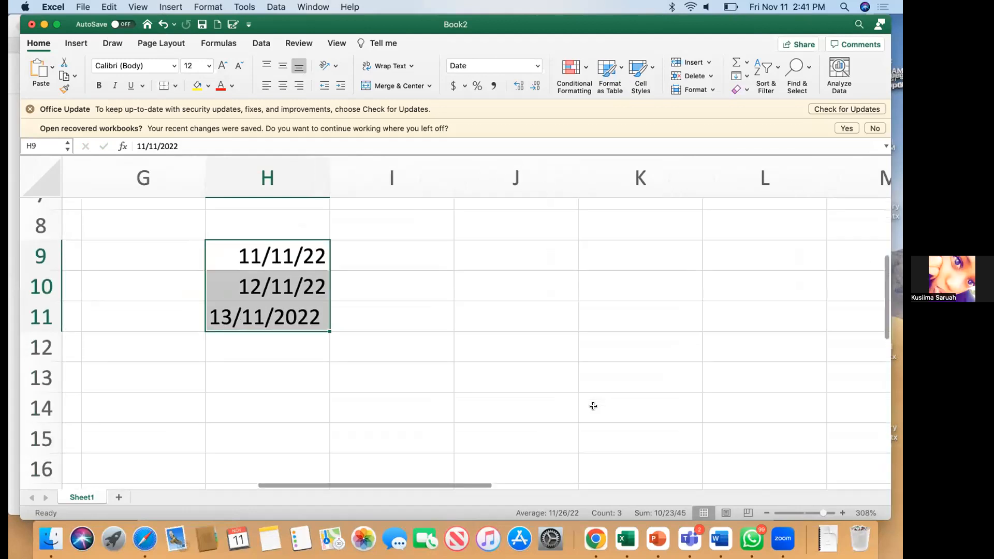
scroll(593, 406, left, 2)
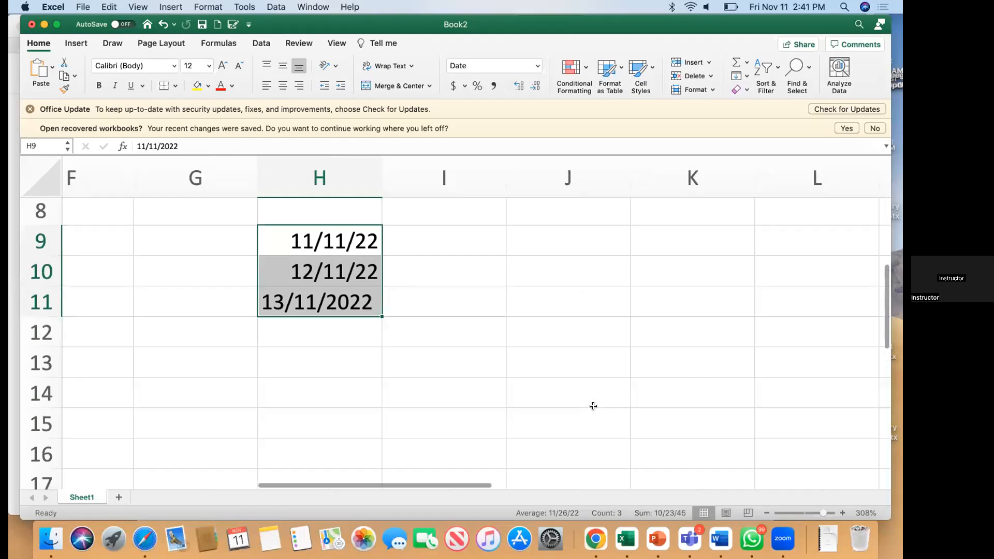
scroll(397, 323, left, 1)
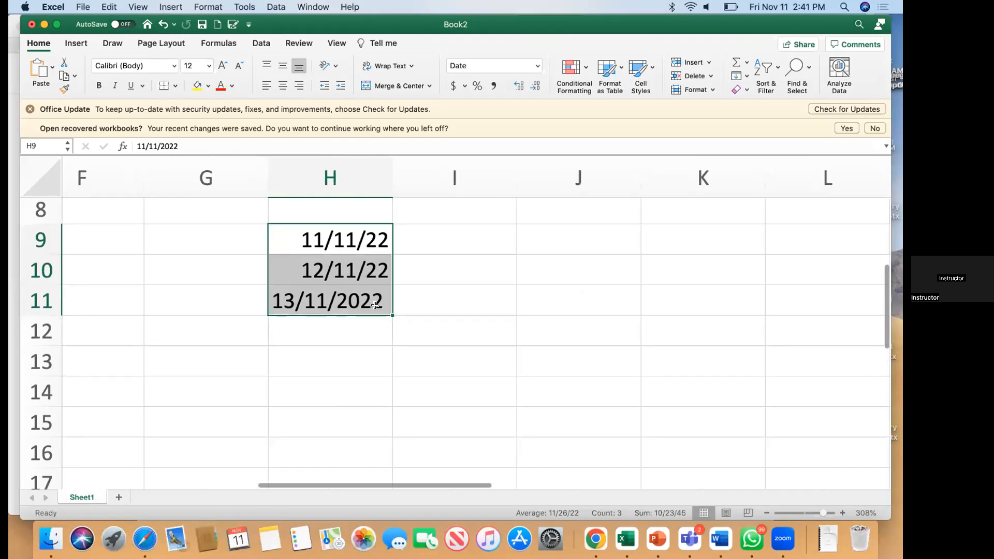
mouse_move(388, 310)
mouse_down()
mouse_move(386, 421)
mouse_move(384, 309)
mouse_up()
Step: Delete the three dates in H9:H11
click(427, 231)
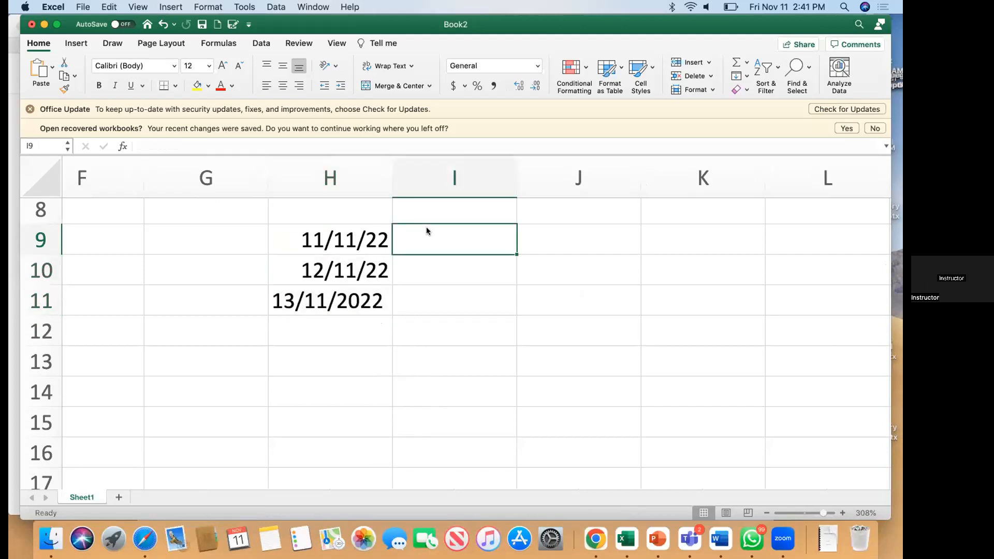
key(Left)
key(shift+Down)
key(shift+Down)
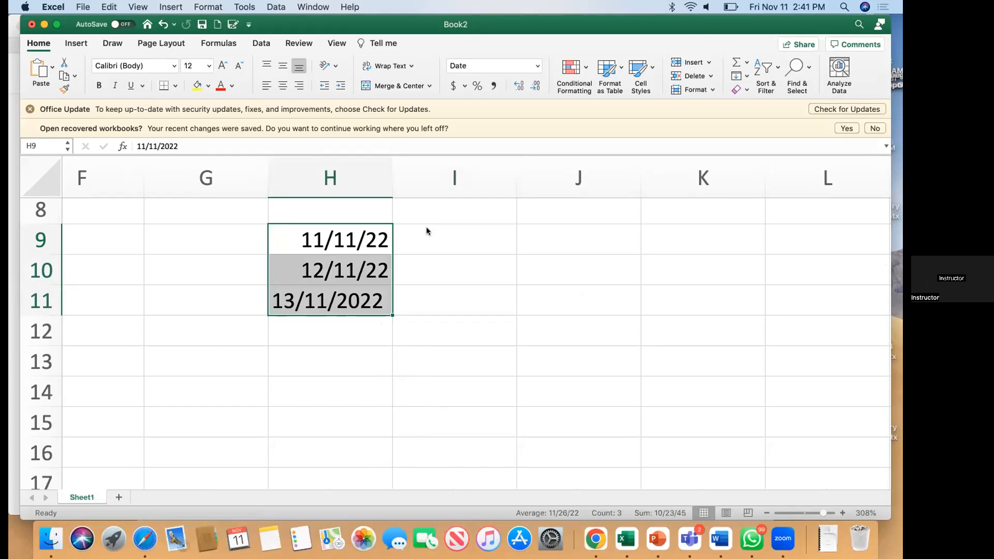
key(Delete)
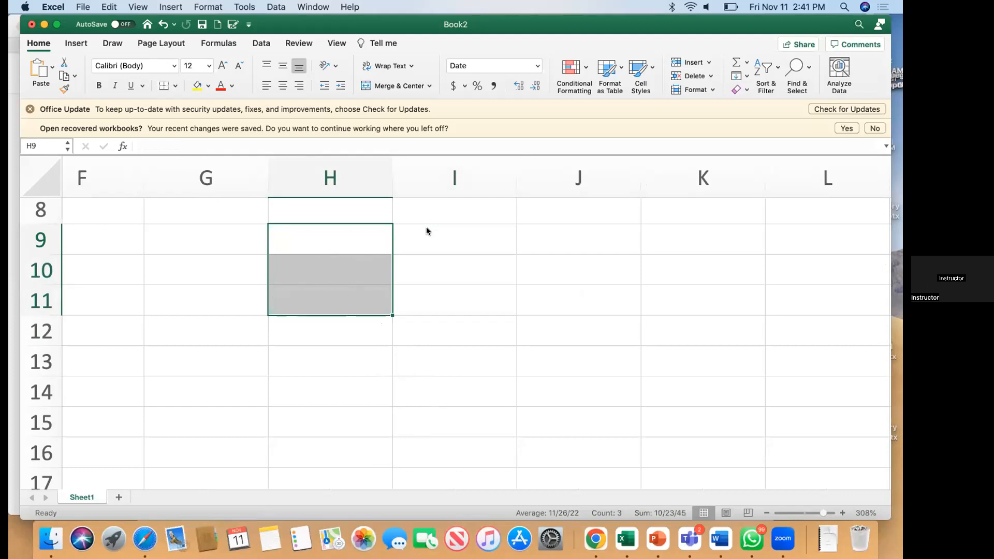
click(328, 228)
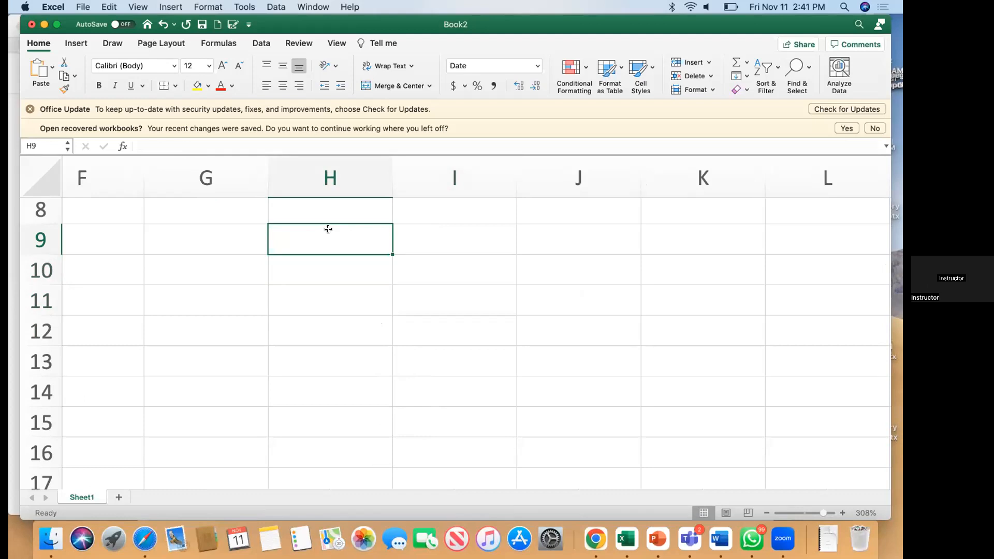
key(Left)
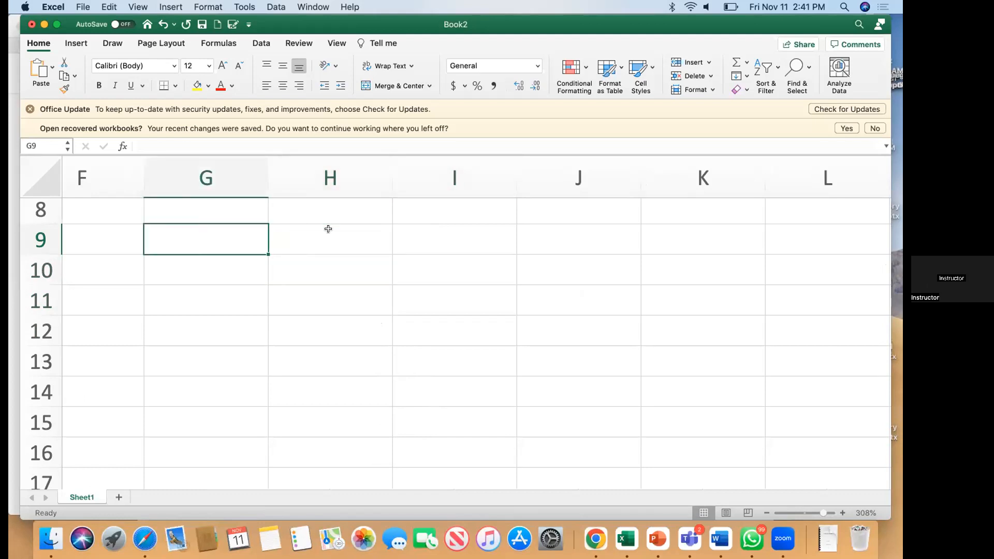
scroll(122, 211, up, 5)
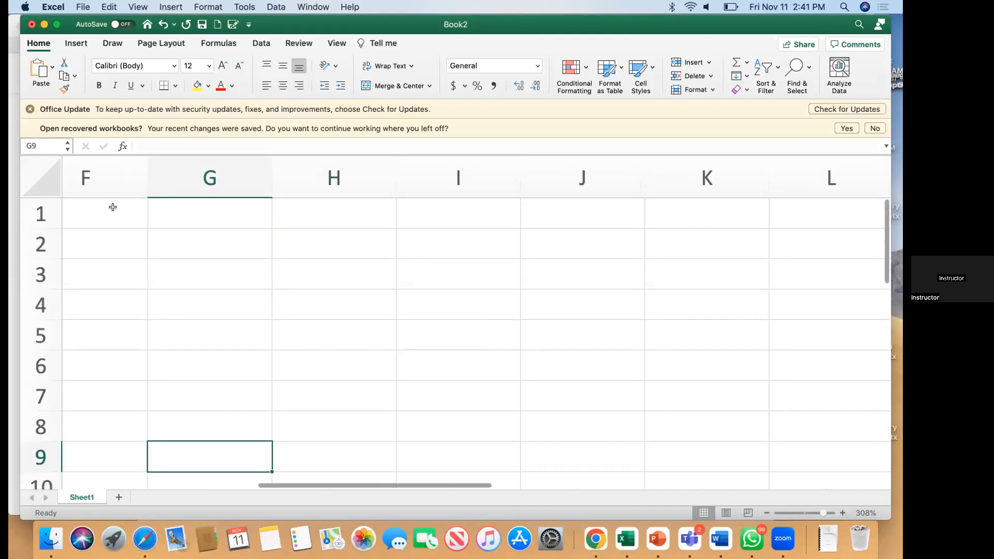
Step: Type the headings Items, Price, Qty and Status across A1:D1
scroll(113, 207, left, 10)
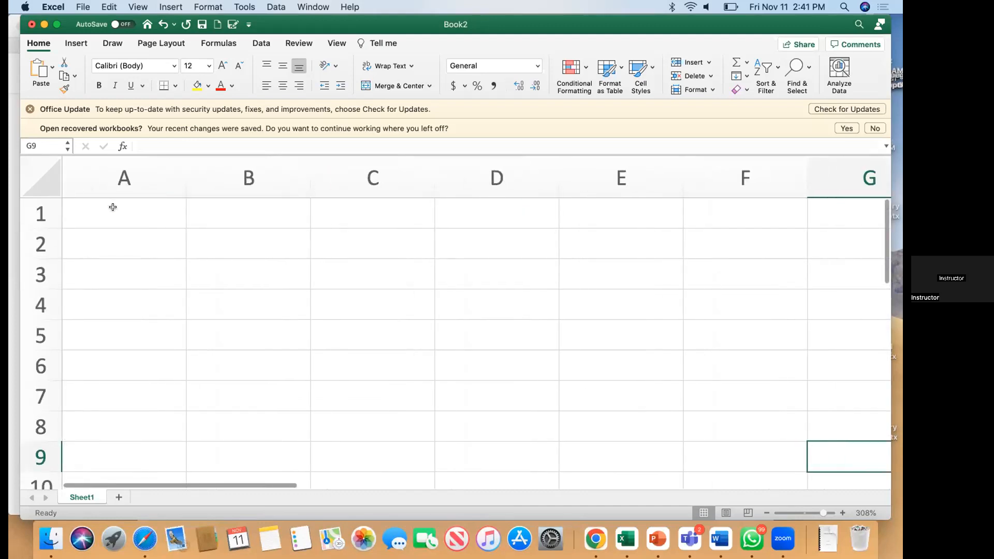
click(112, 207)
text(Items)
key(Tab)
text(Price)
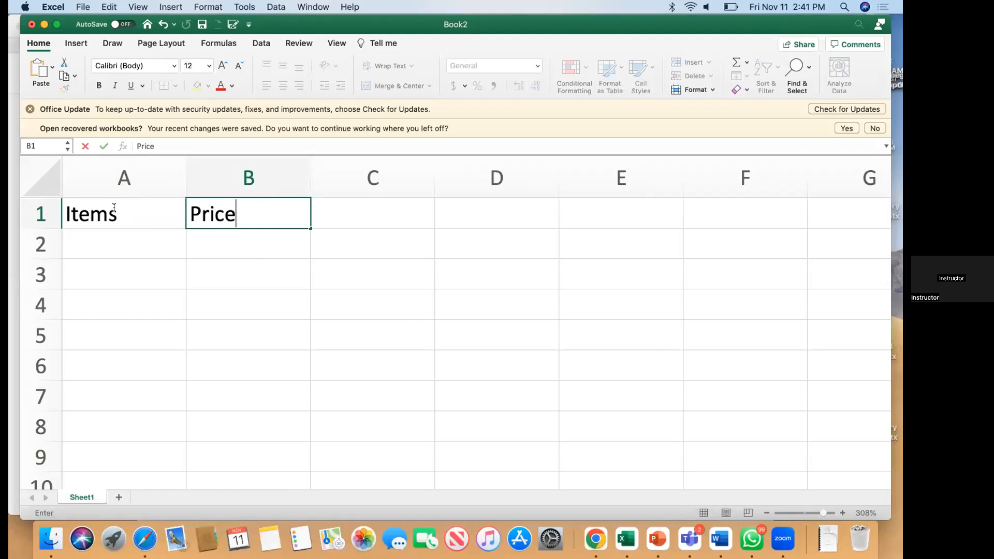
key(Tab)
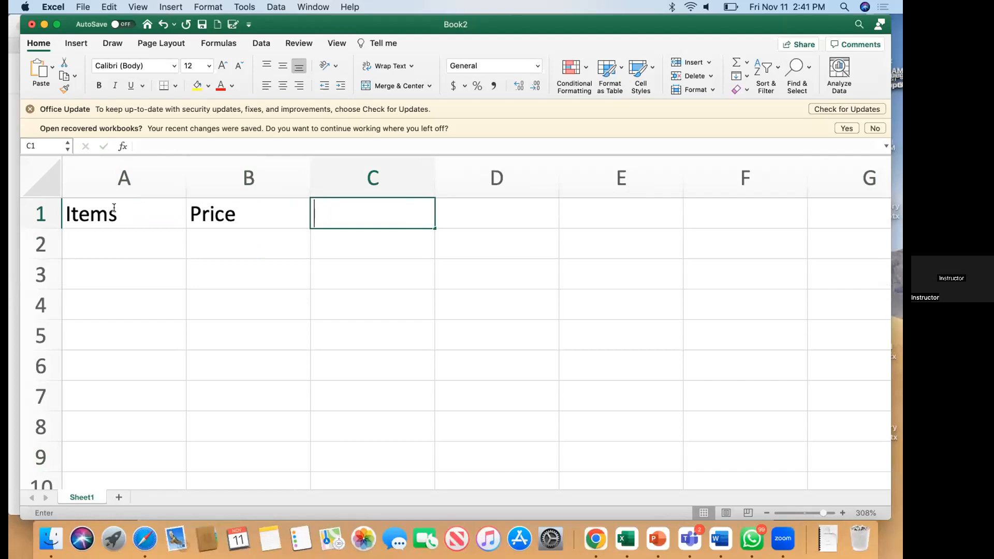
text(Qty)
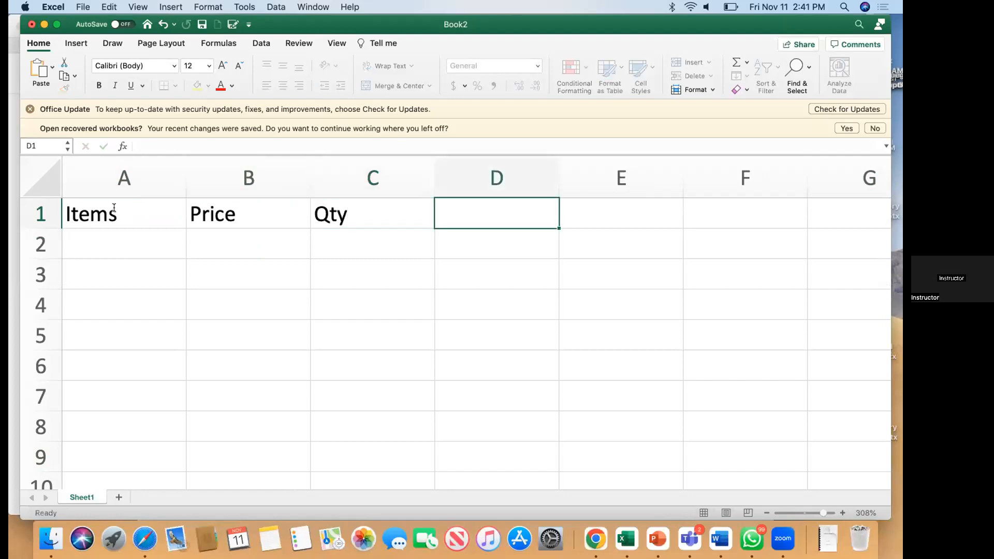
key(Tab)
text(Sttstus)
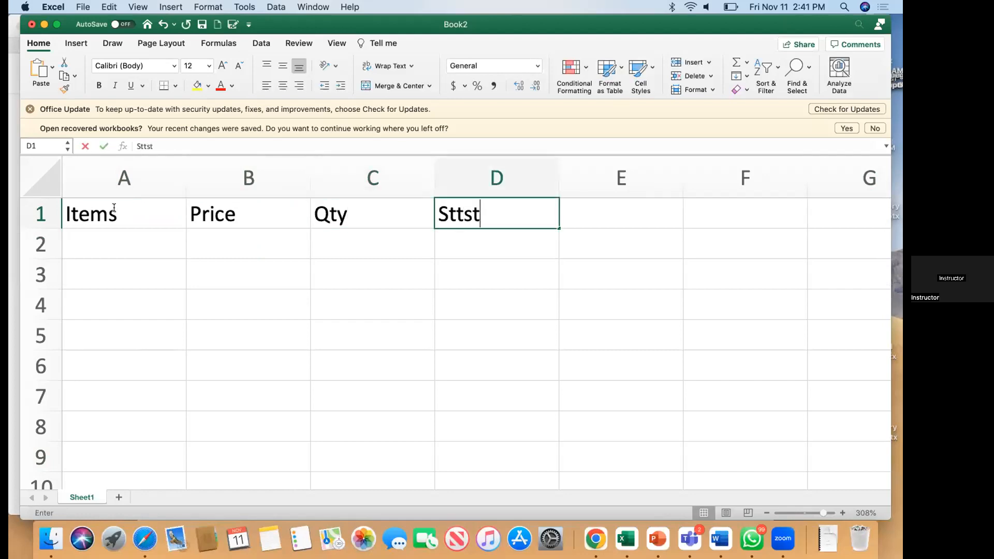
key(BackSpace)
key(BackSpace)
key(BackSpace)
key(BackSpace)
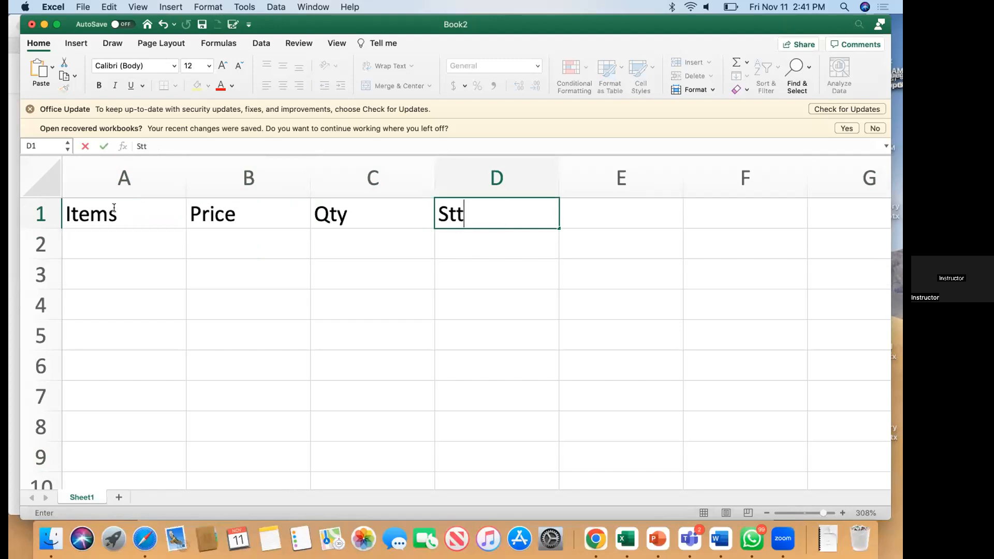
key(BackSpace)
text(atus)
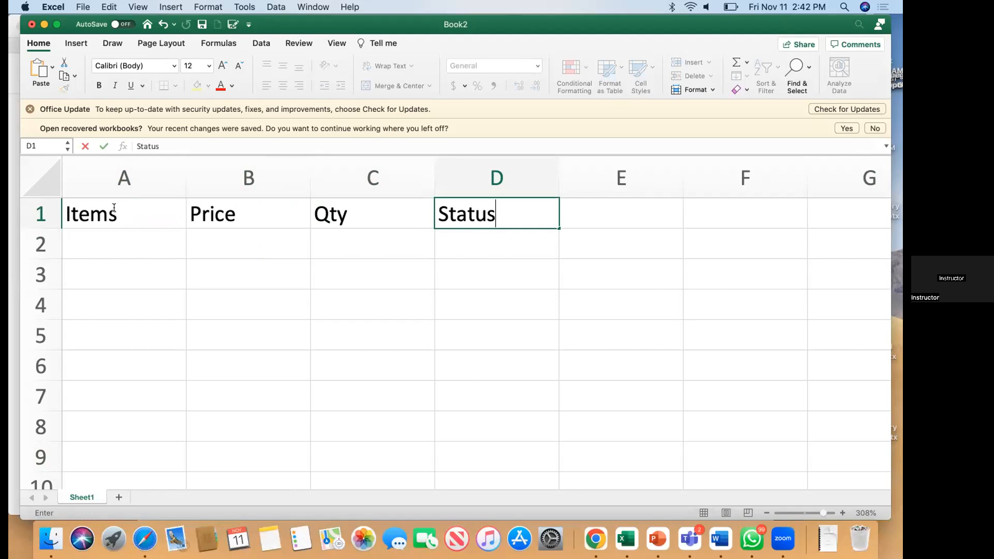
key(Return)
Step: List Bread, Sugar, Salt and Meat in cells A2 to A5
key(Left)
key(Left)
key(Left)
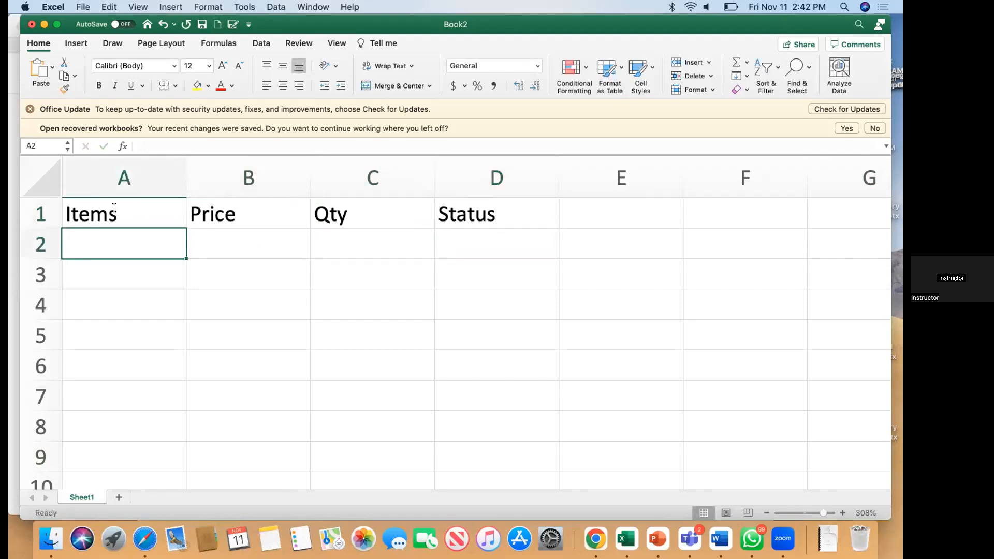
text(Bread)
key(Return)
text(Sugar)
key(Return)
text(Salt)
key(Return)
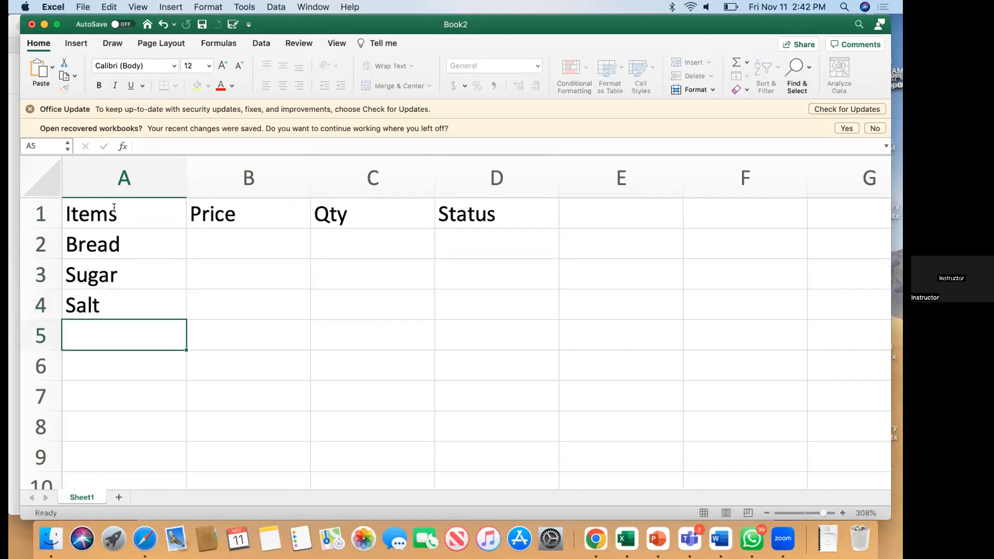
text(Meat)
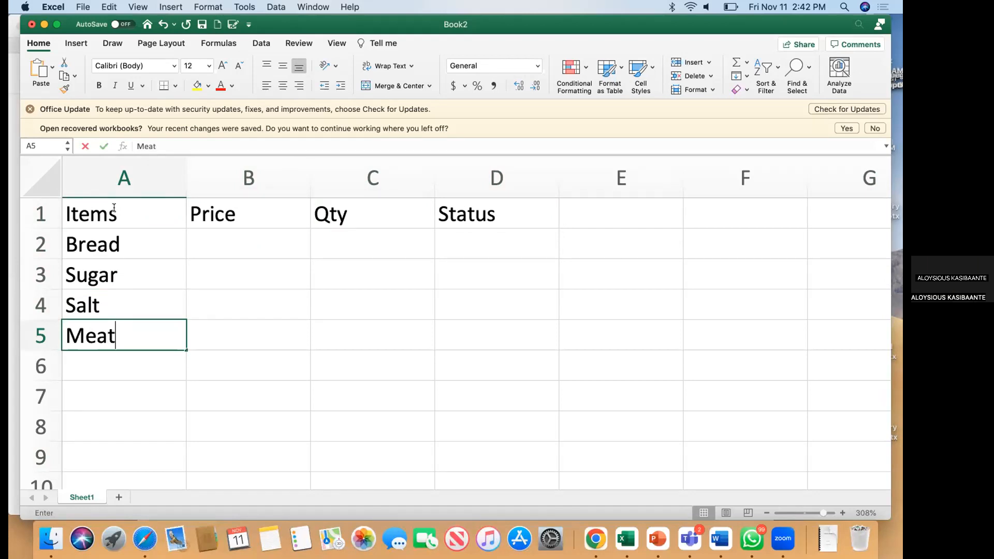
key(Right)
key(Up)
key(Up)
key(Up)
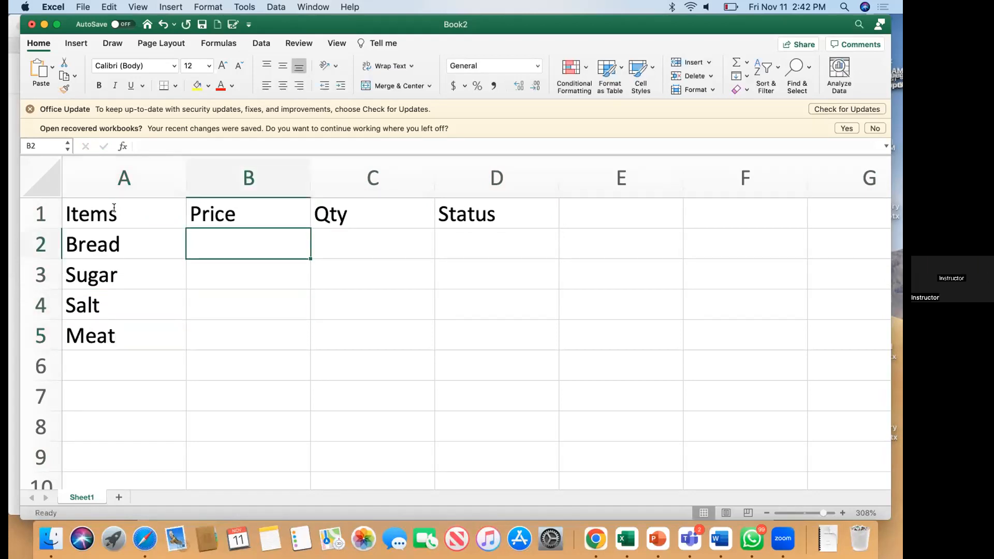
Step: Enter prices 7000, 5000, 1500 and 15000 in B2:B5
text(7000)
key(Return)
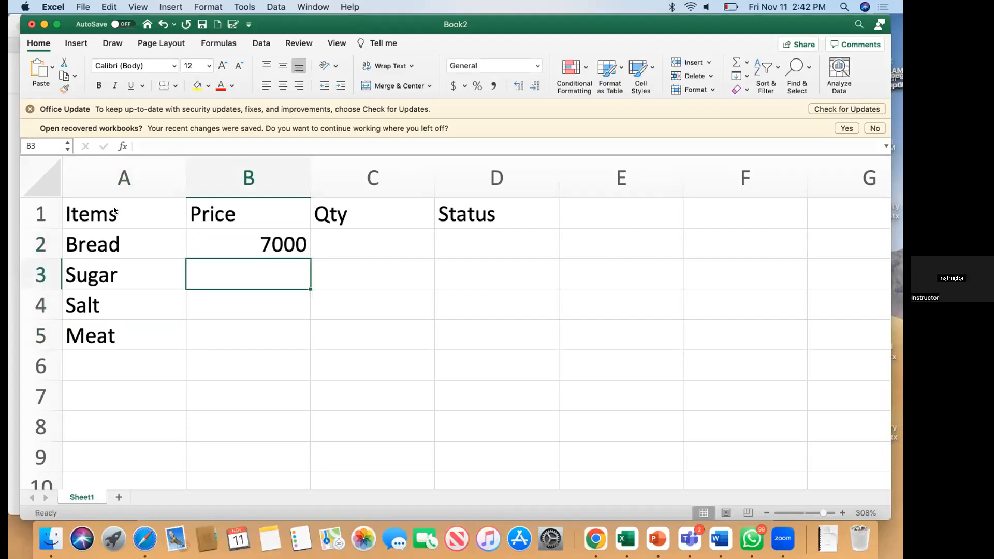
text(5000)
key(Return)
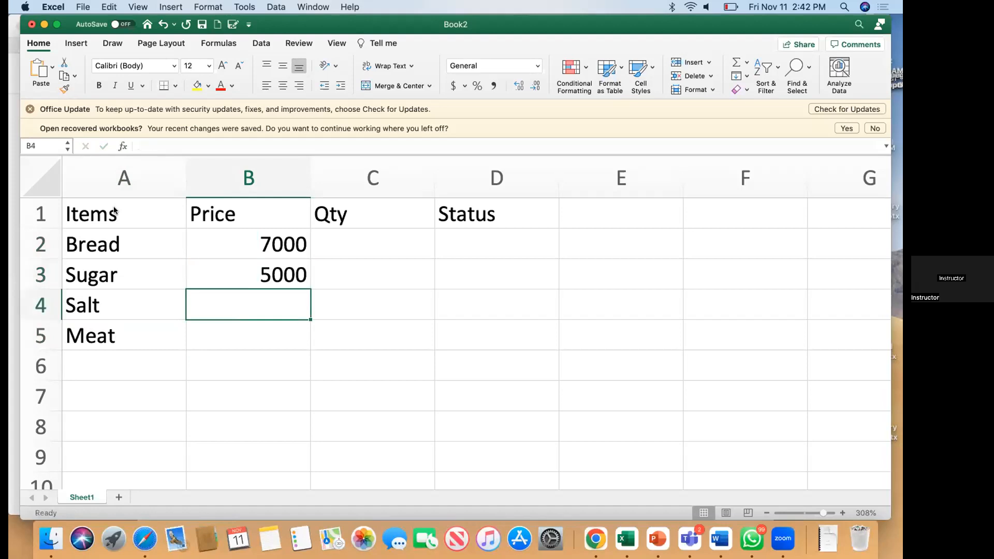
text(1500)
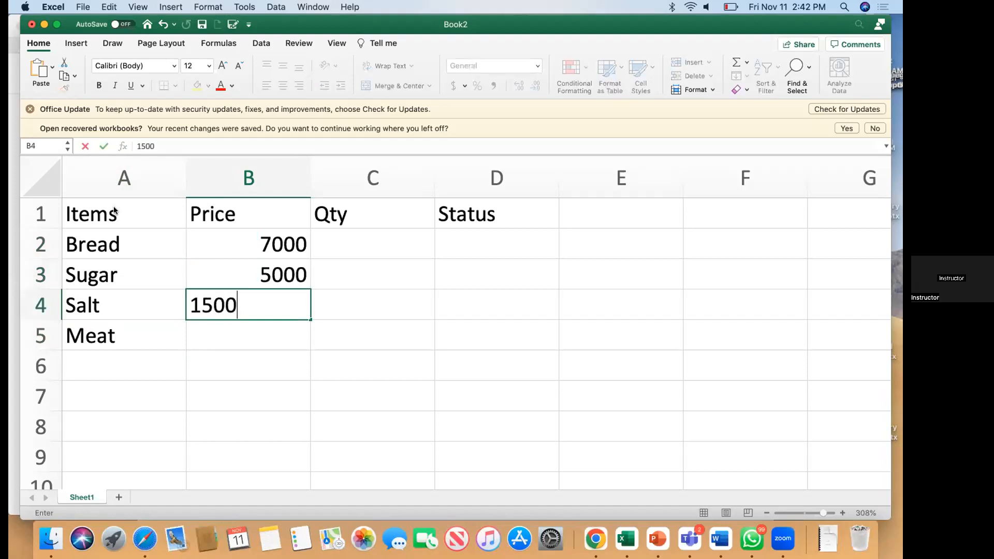
key(Return)
text(1)
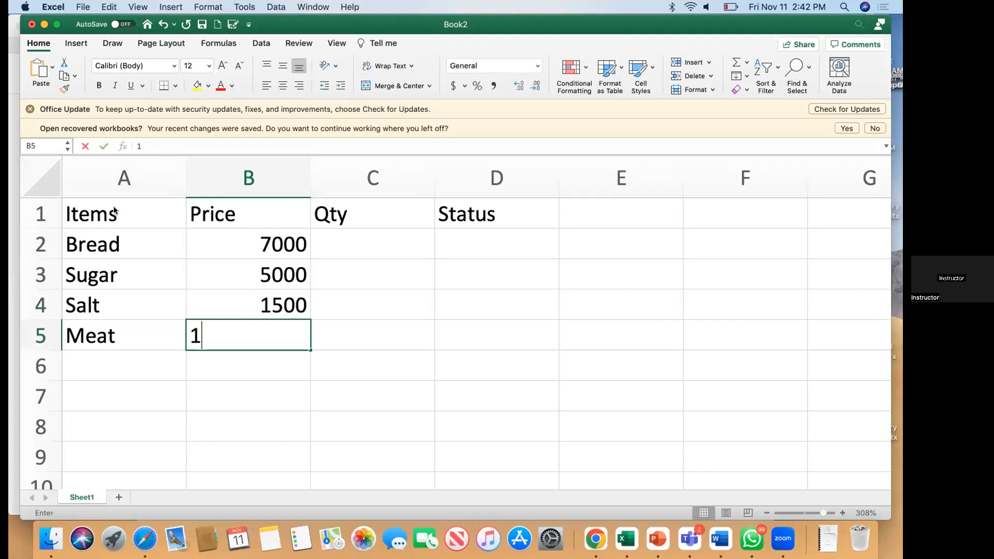
text(5000)
key(Tab)
Step: Enter quantities 1, 1, 2 and 1 for Bread, Sugar, Salt and Meat in column C
text(1)
key(Up)
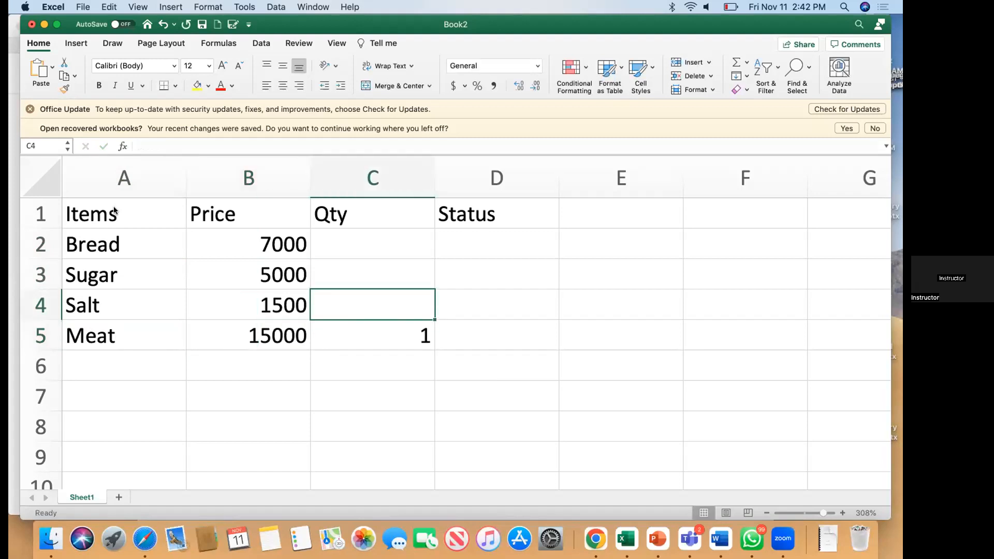
text(2)
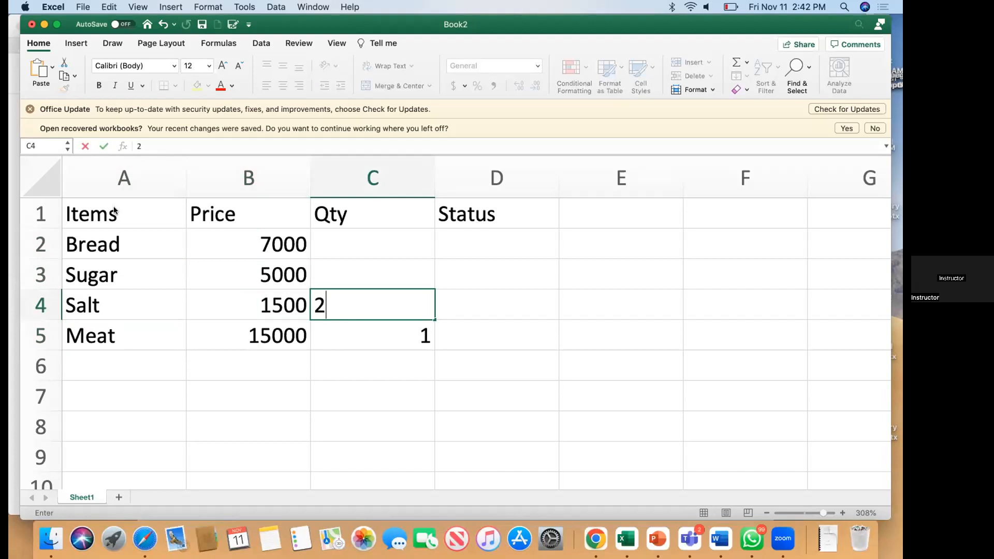
key(Up)
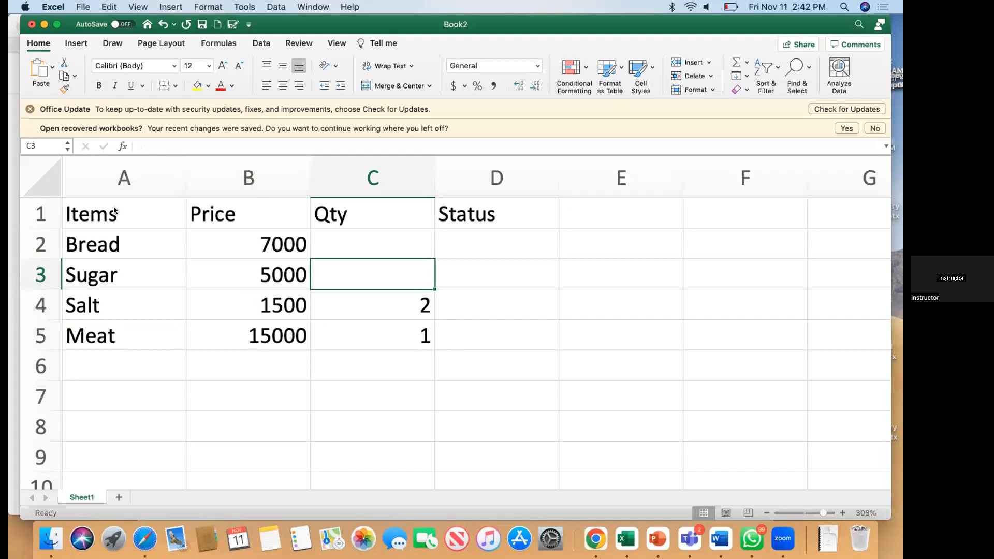
text(1)
key(Up)
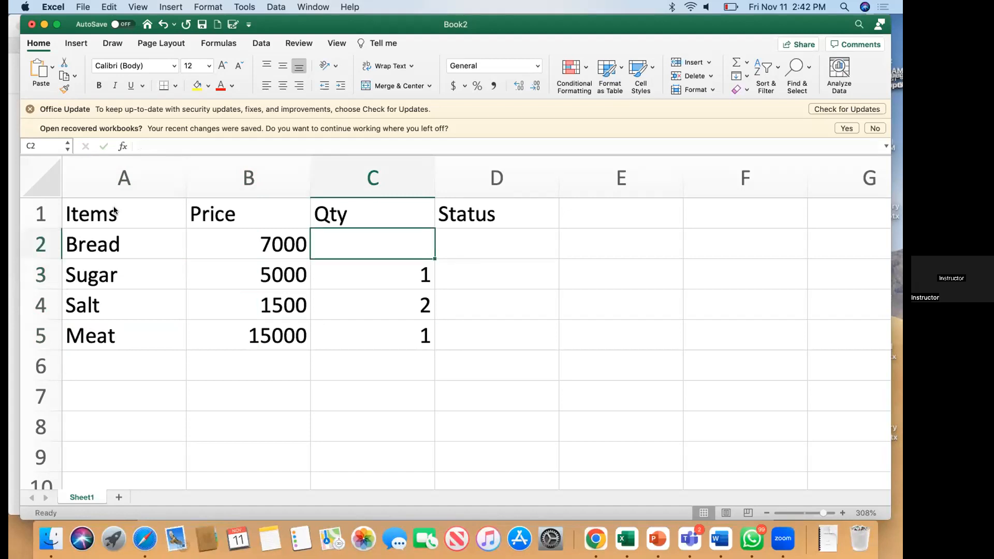
text(1)
key(Right)
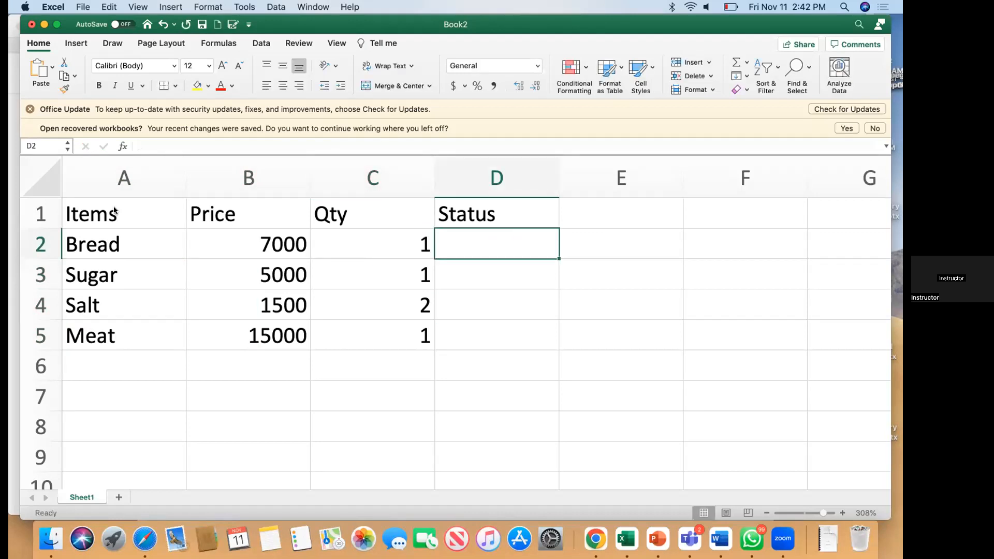
Step: Enter statuses Paid, Unpaid, Paid and Paid in D2:D5
text(Paid)
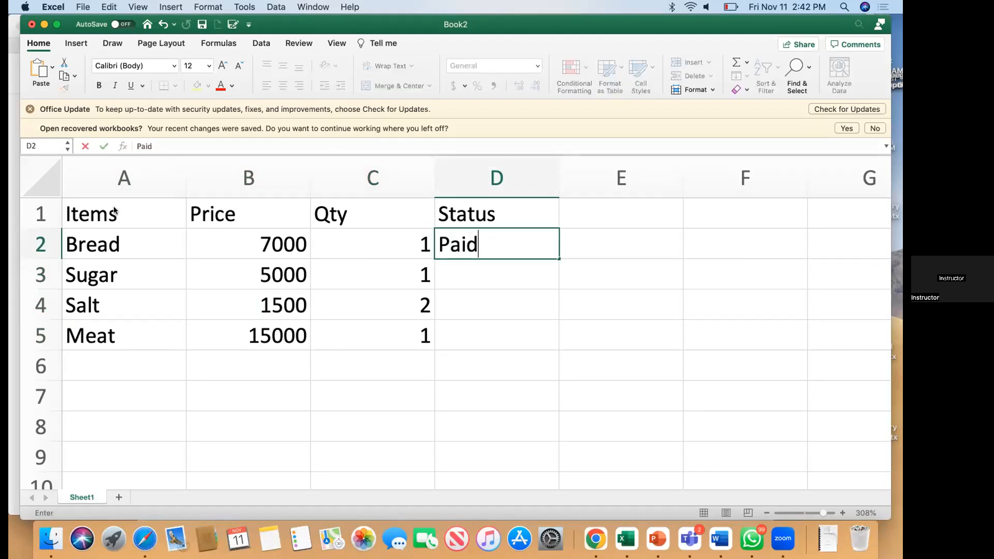
key(Return)
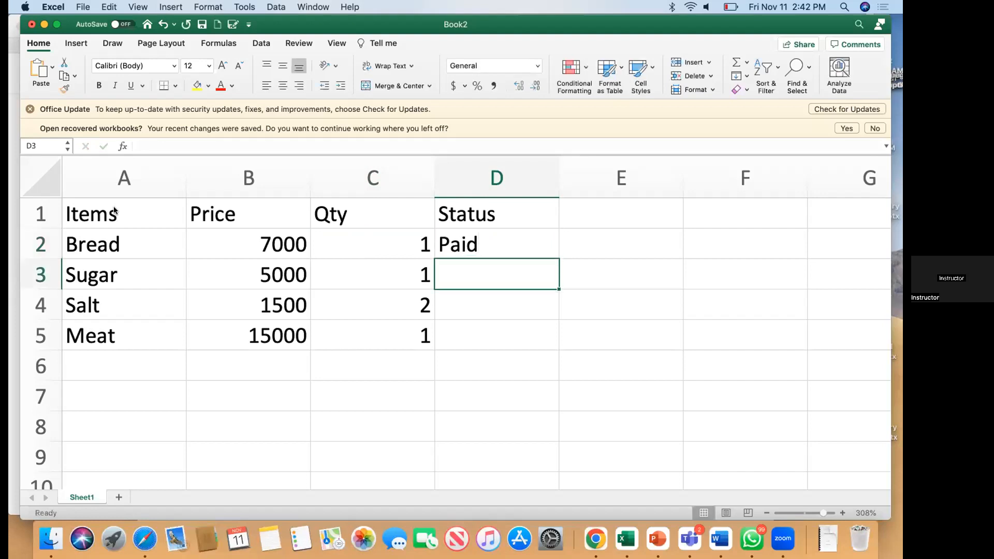
text(Unpa)
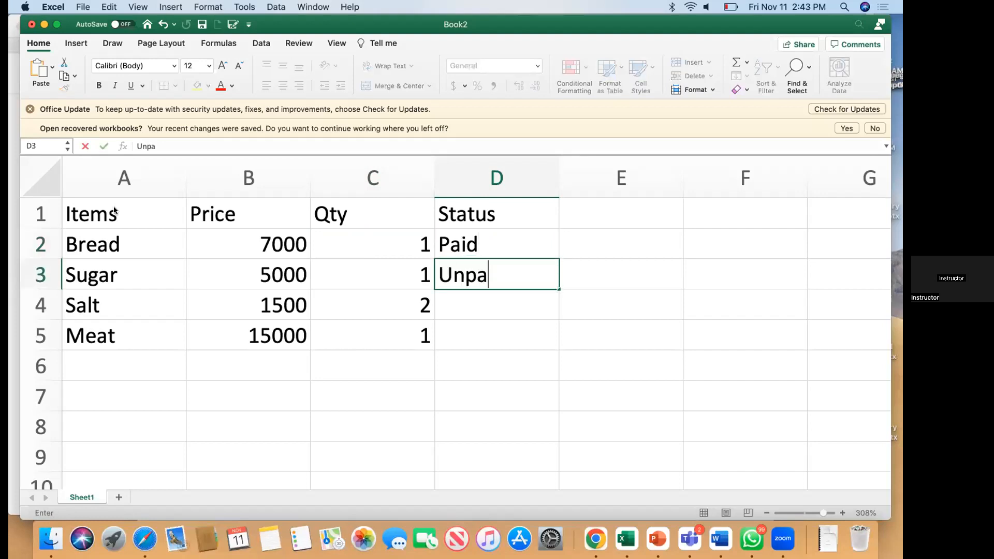
text(id)
key(Return)
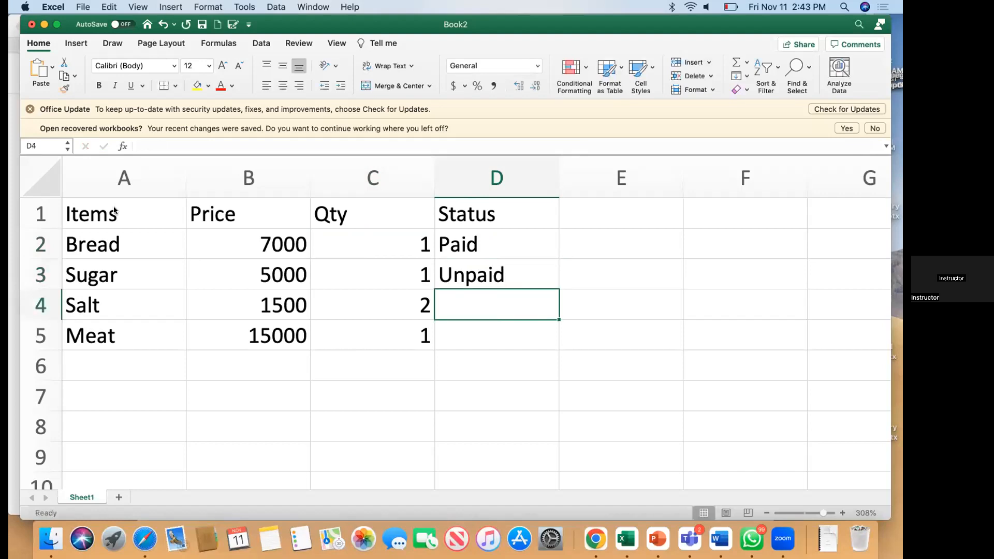
text(p)
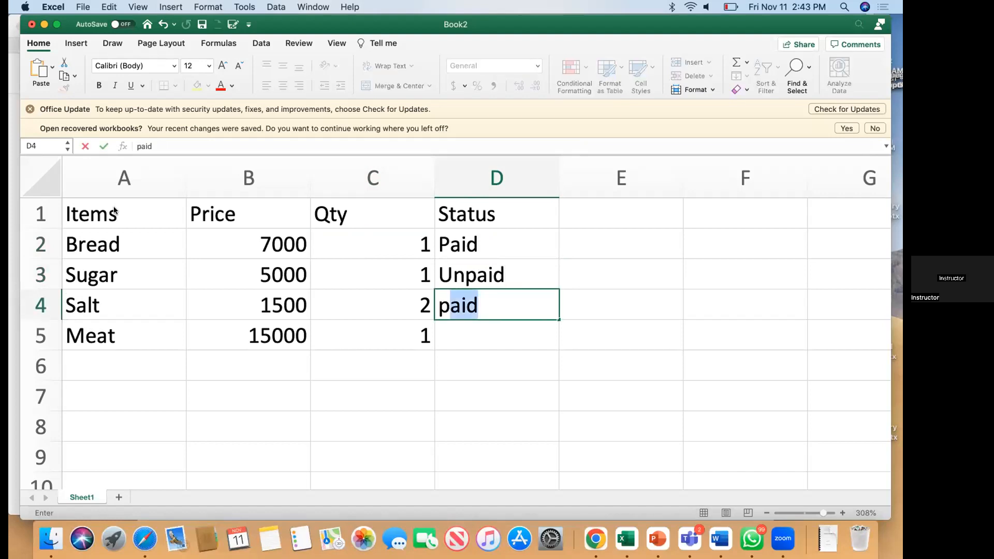
key(Return)
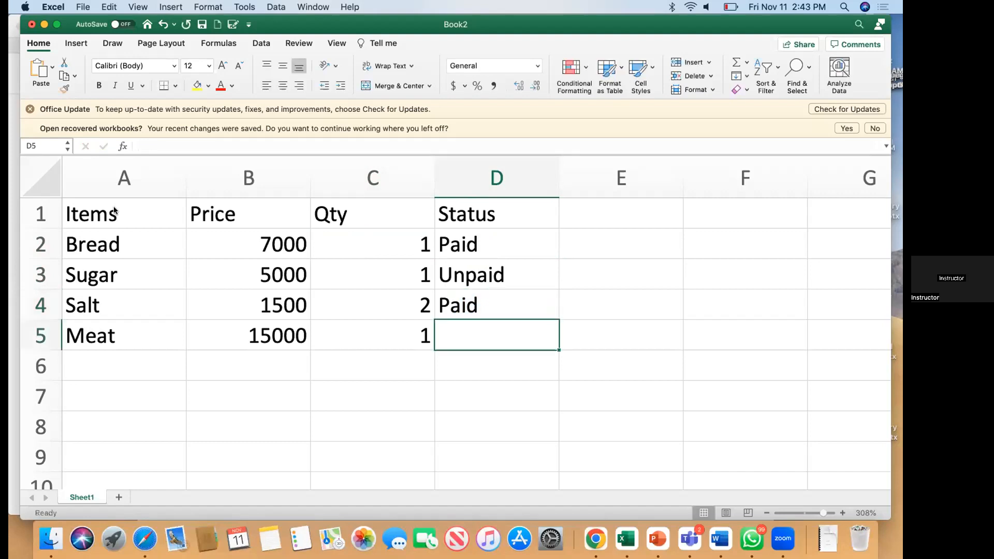
text(paid)
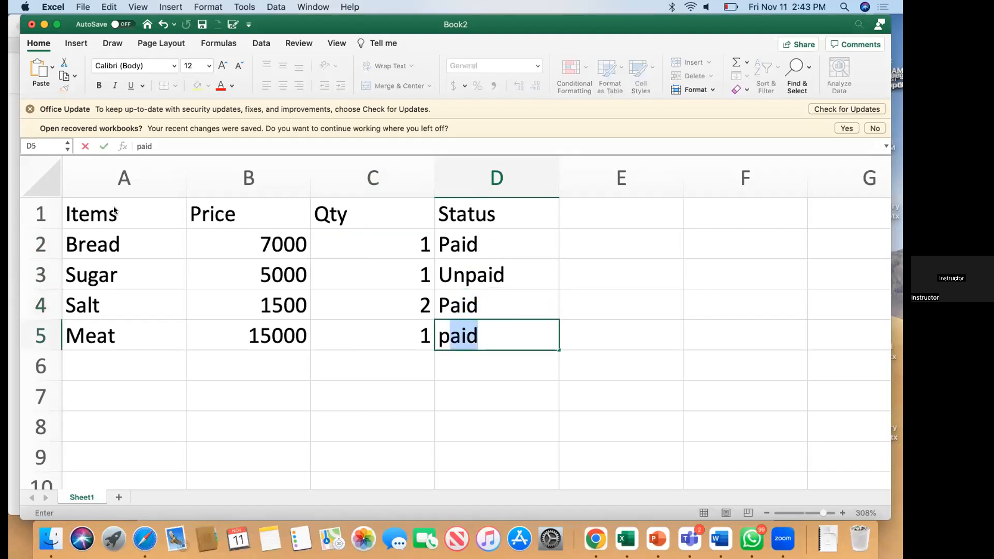
key(Return)
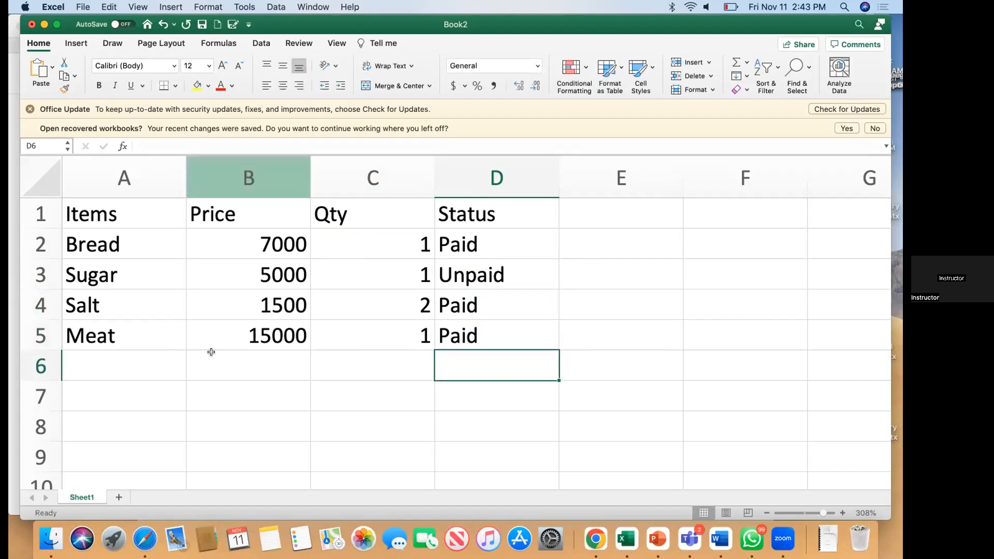
Step: Fill Paid from D5 down column D through row 11
drag(128, 370, 139, 481)
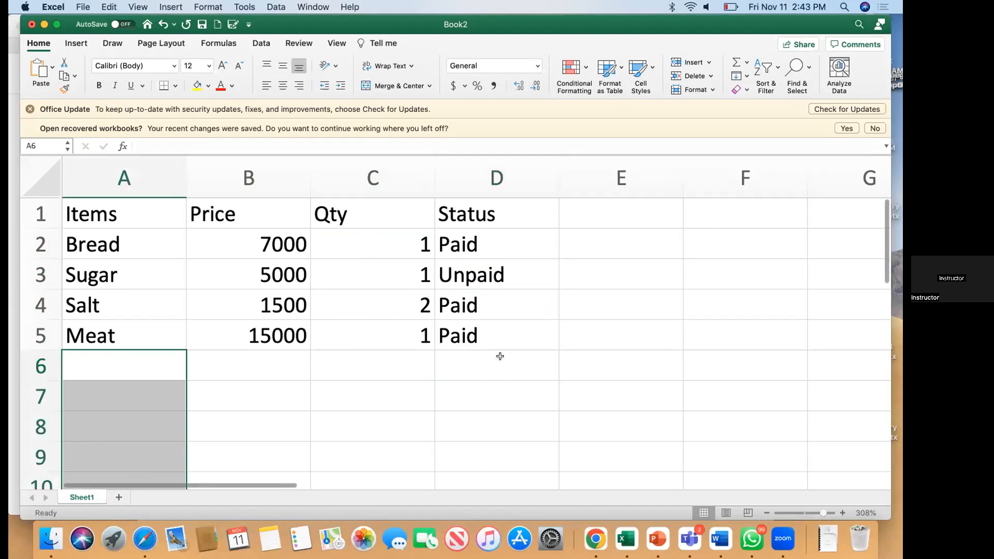
drag(493, 374, 501, 483)
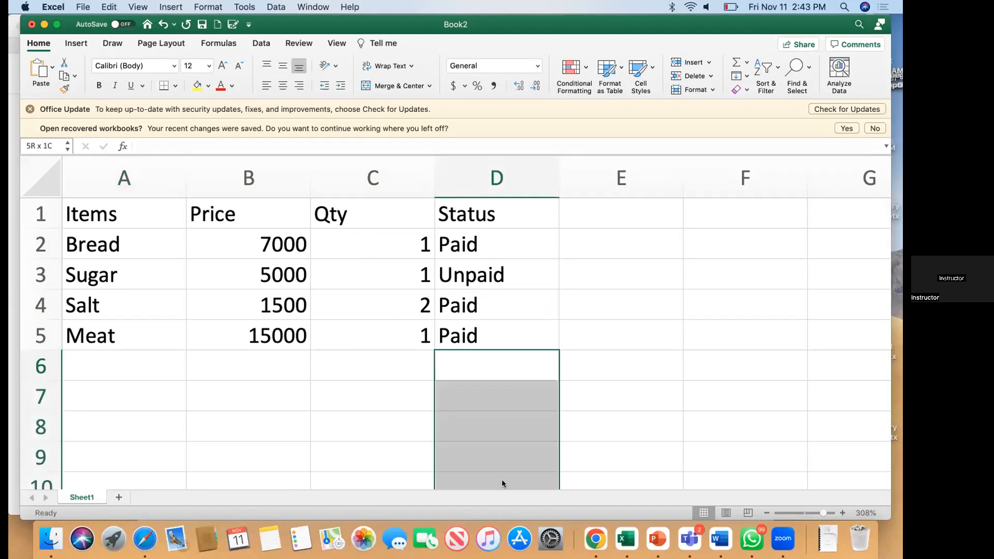
click(479, 327)
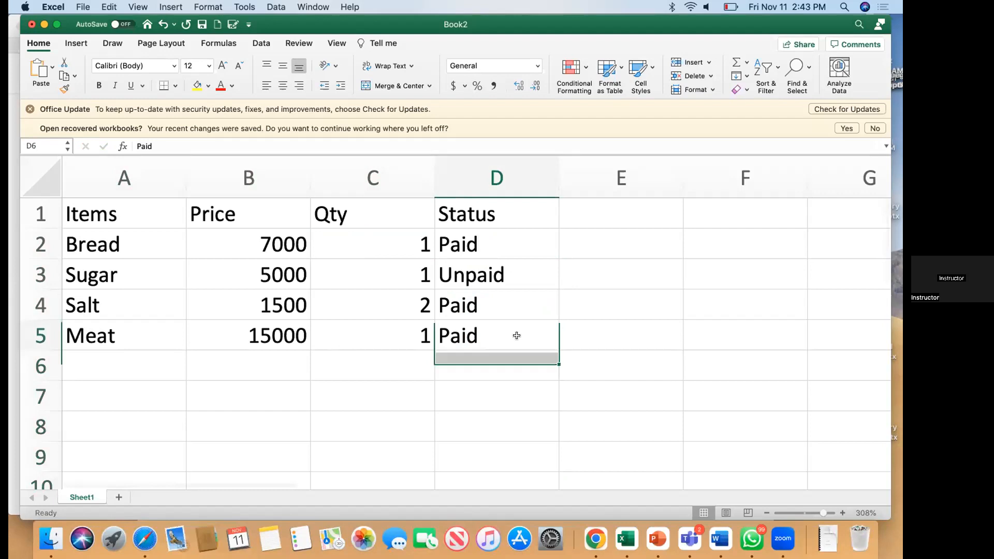
drag(556, 348, 544, 443)
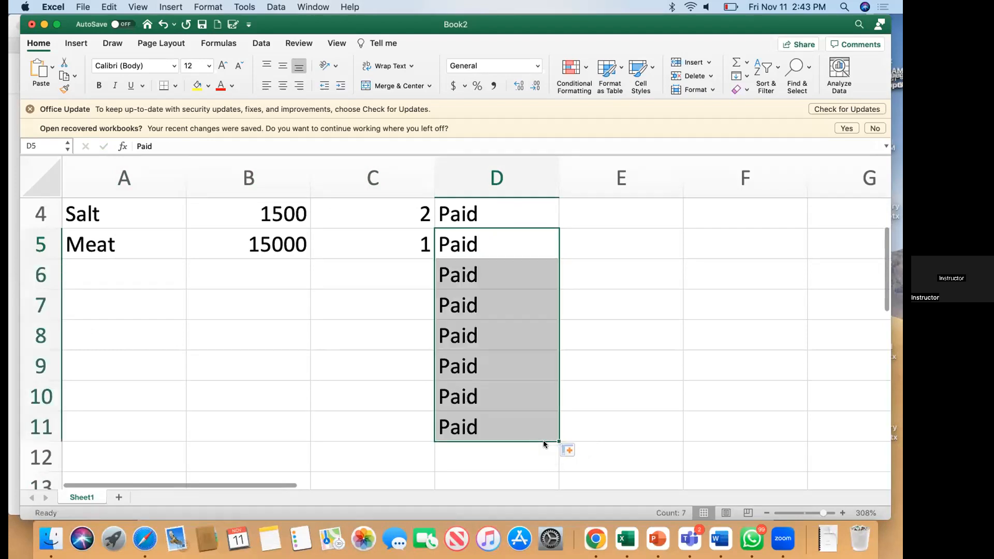
scroll(542, 440, up, 3)
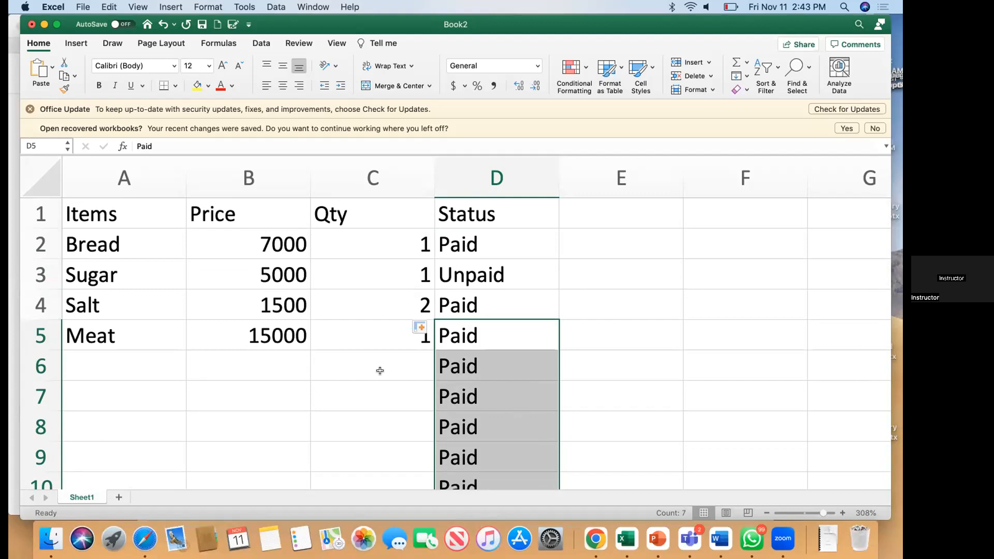
click(42, 45)
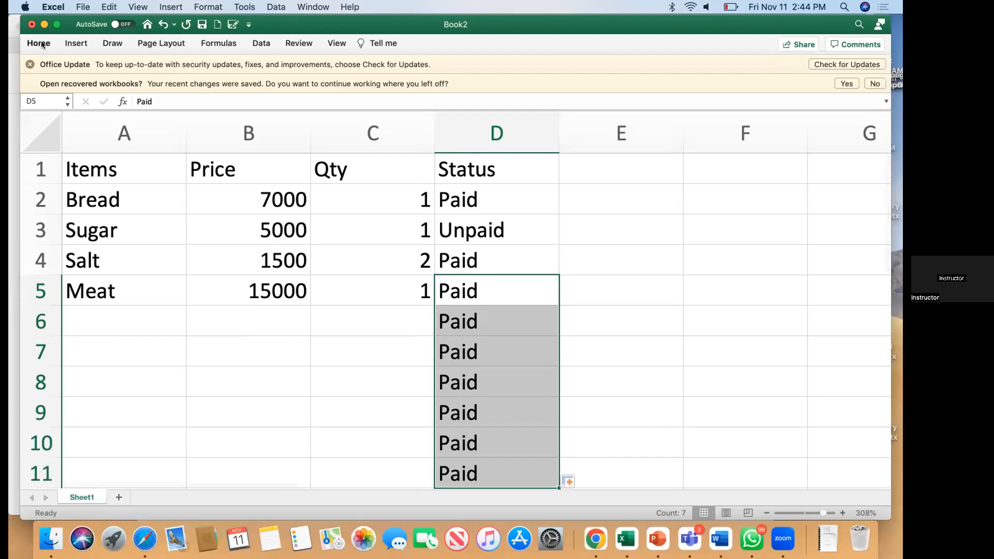
click(42, 44)
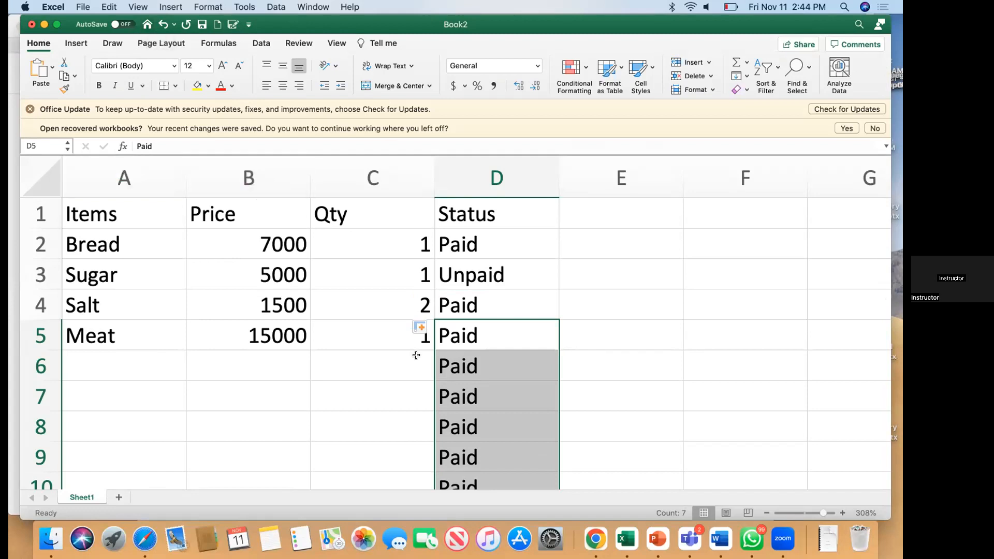
key(super+s)
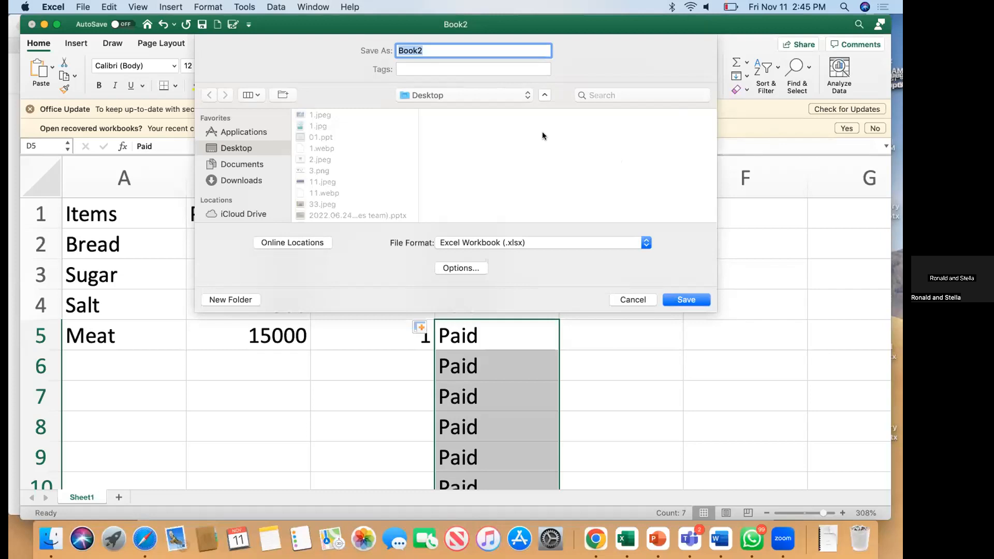
Step: Save the workbook as Book2 in Excel Workbook (.xlsx) format on the Desktop
click(698, 300)
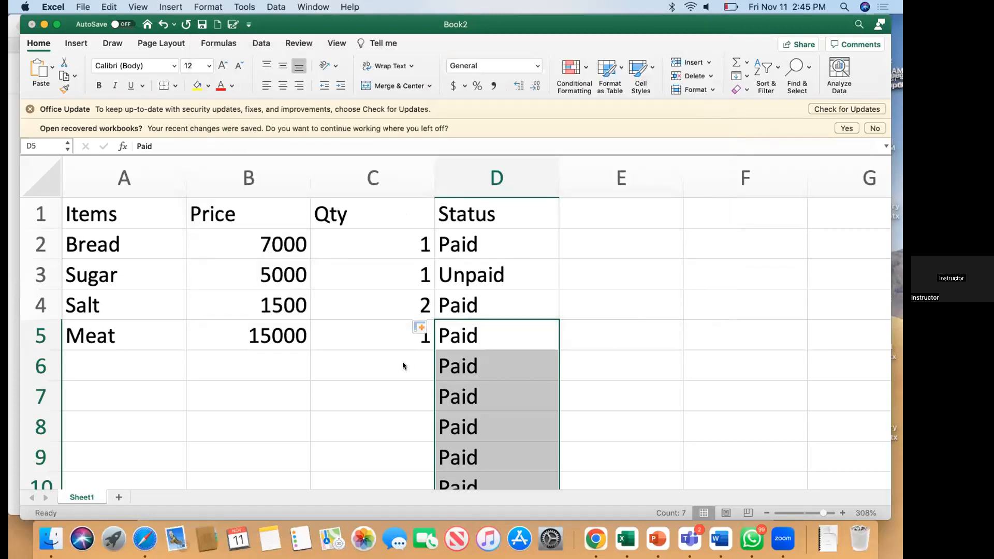
scroll(601, 330, down, 2)
scroll(605, 328, up, 2)
click(605, 236)
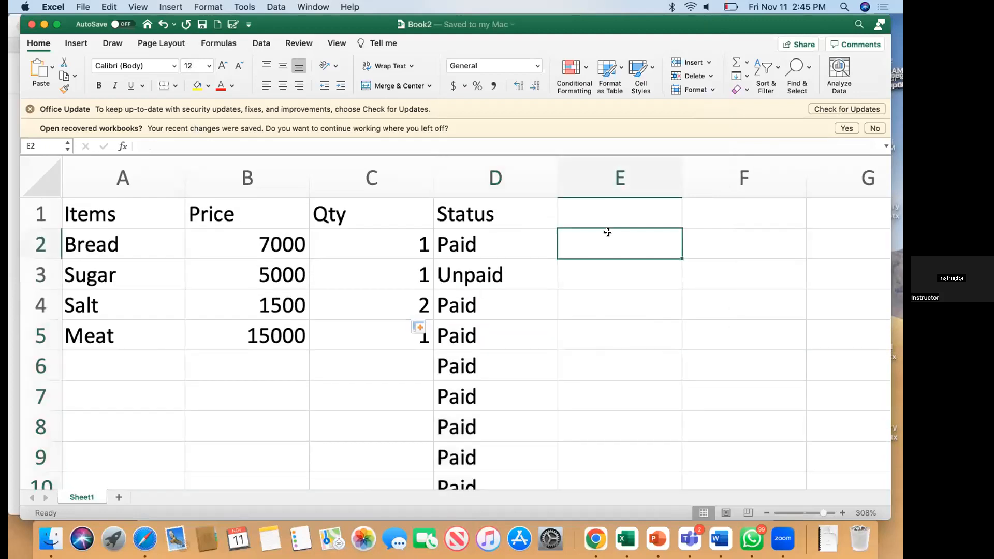
Step: Enter the IDs D001 in E1 and D002 in E2
click(631, 204)
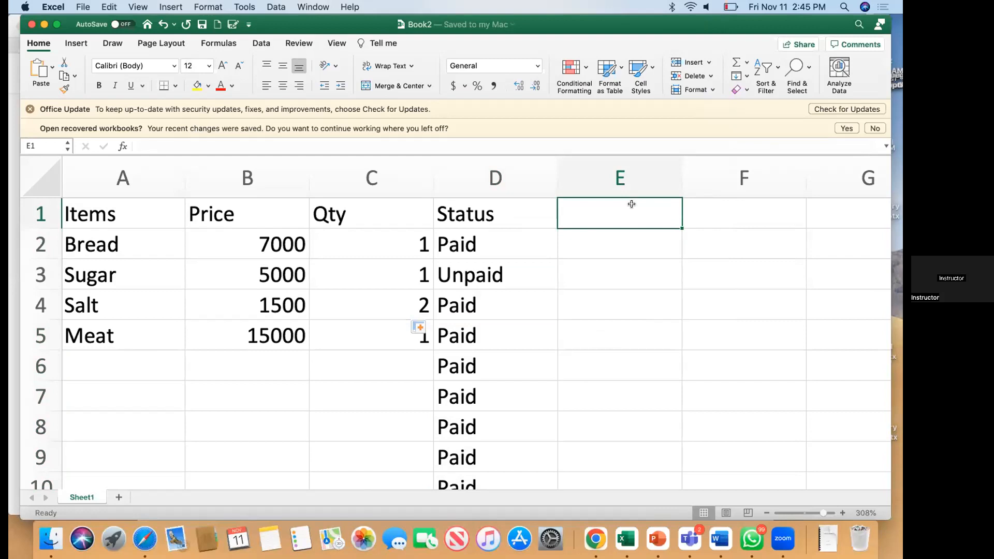
text(1)
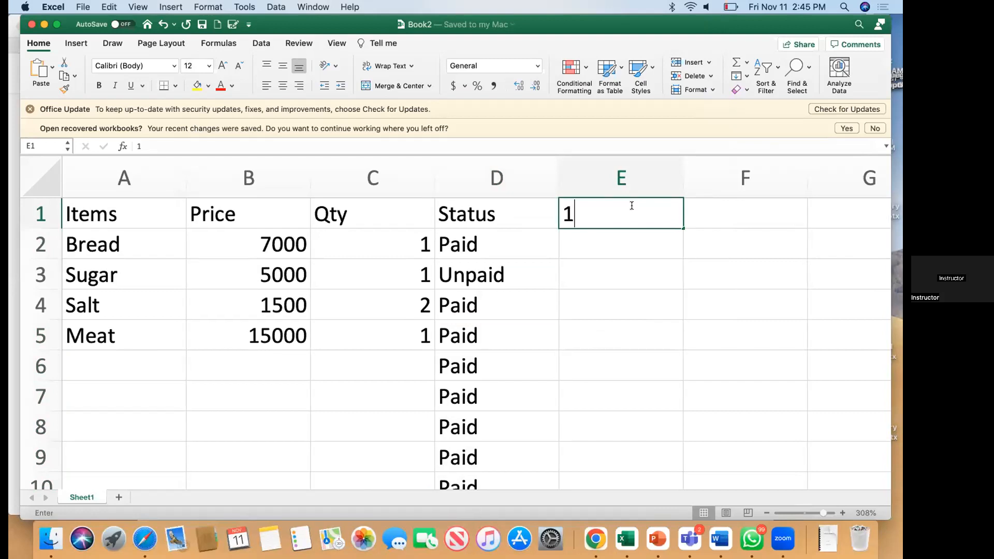
key(BackSpace)
text(D001)
key(Return)
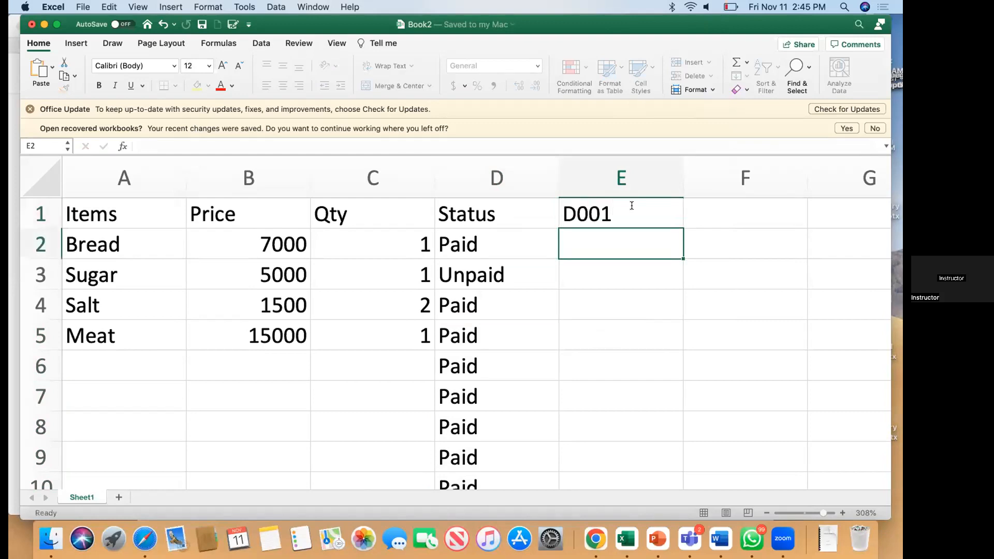
text(D00)
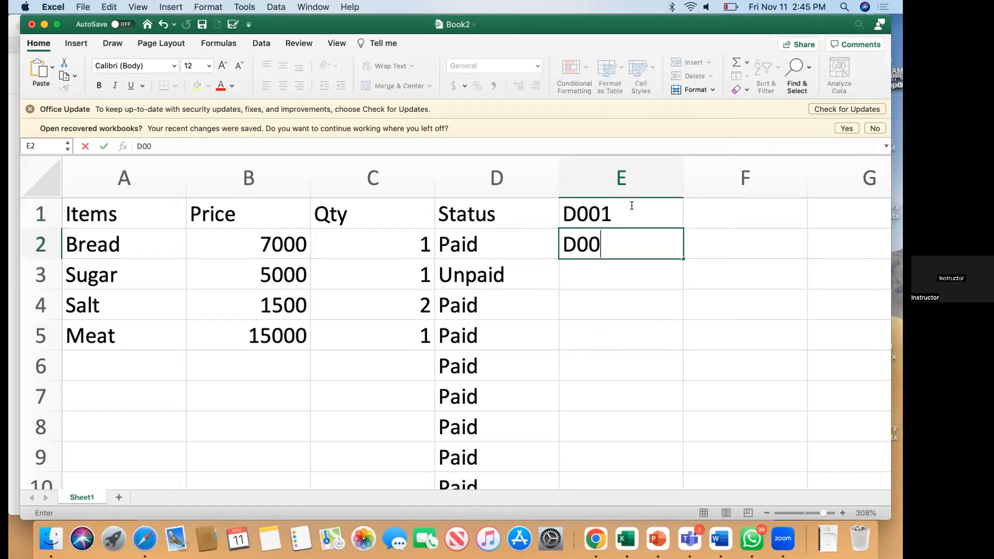
text(2)
key(Return)
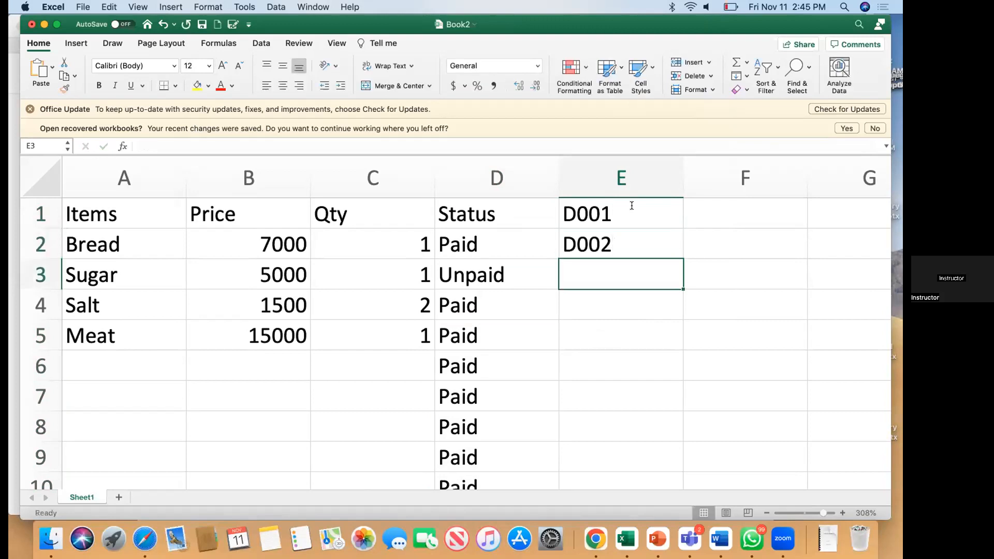
Step: Fill the ID series down column E to D010, undoing the overshoot to D011
click(618, 203)
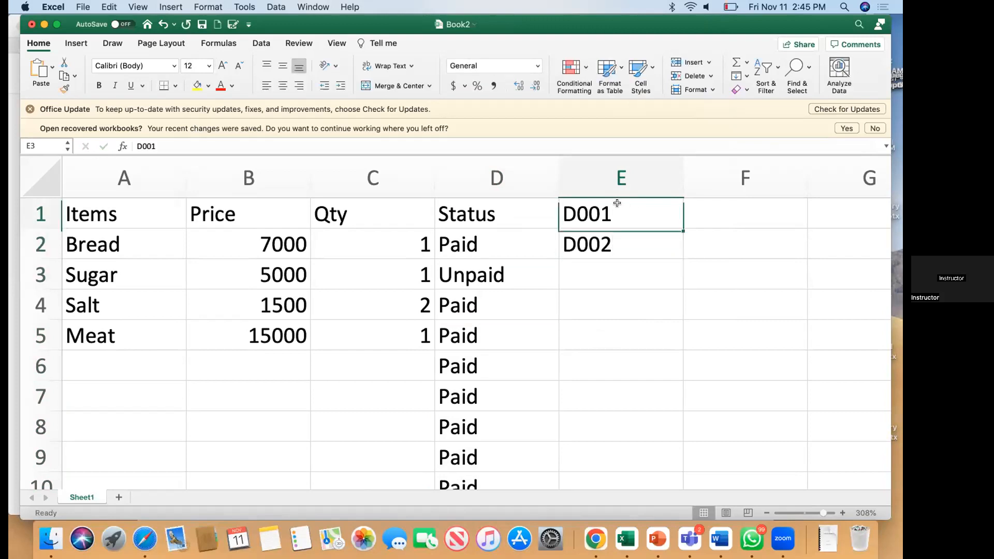
key(shift+Down)
drag(678, 255, 672, 436)
scroll(673, 436, up, 2)
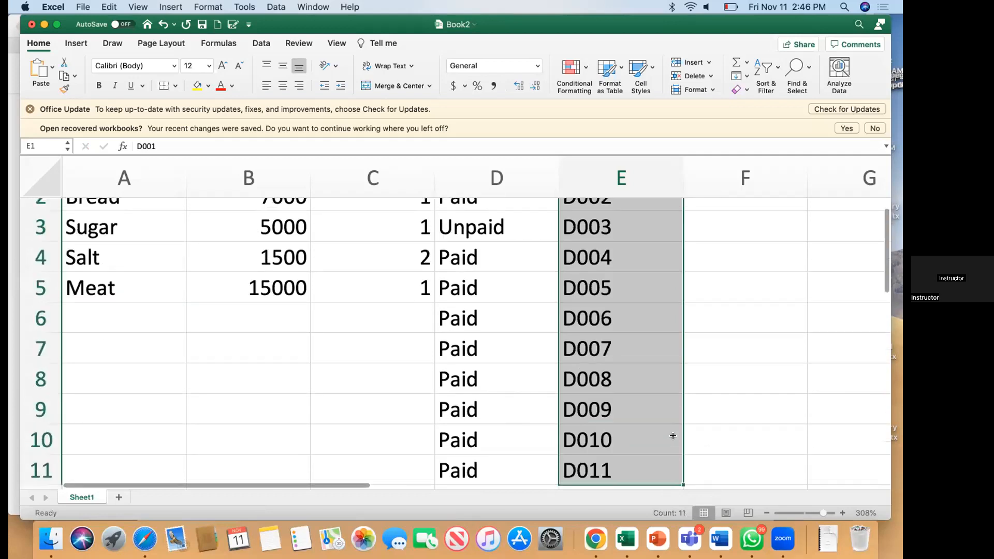
scroll(641, 275, up, 2)
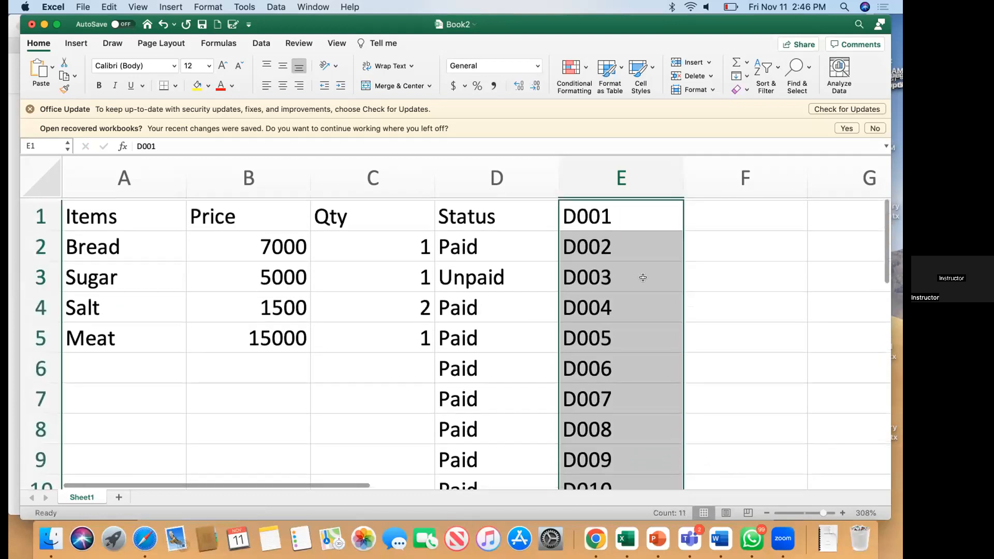
key(super+z)
click(623, 237)
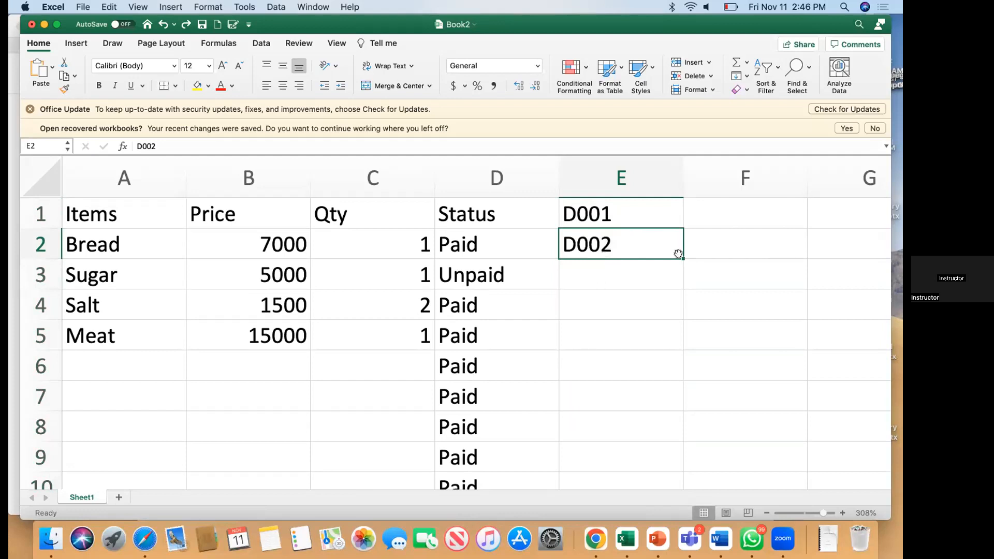
drag(679, 256, 673, 207)
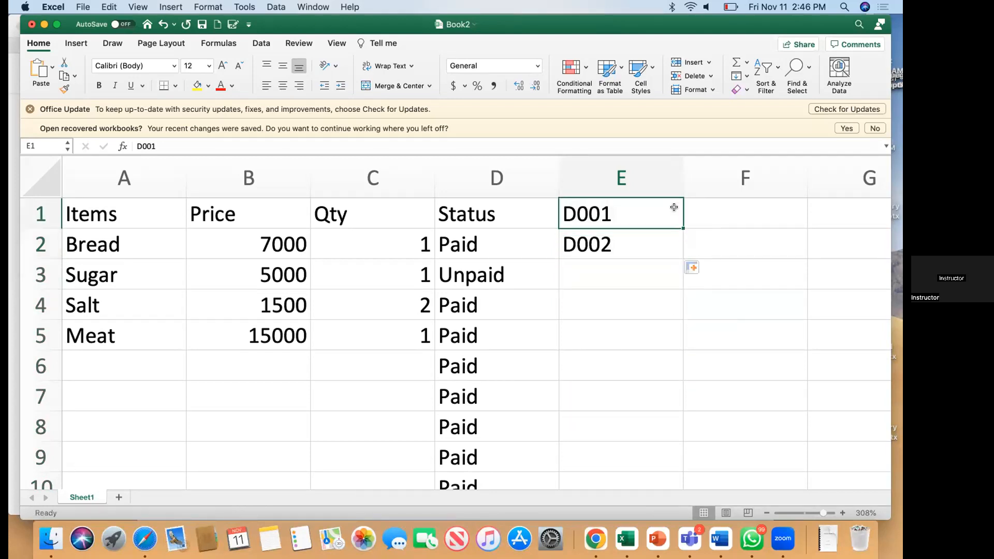
click(729, 213)
click(658, 215)
drag(679, 227, 668, 487)
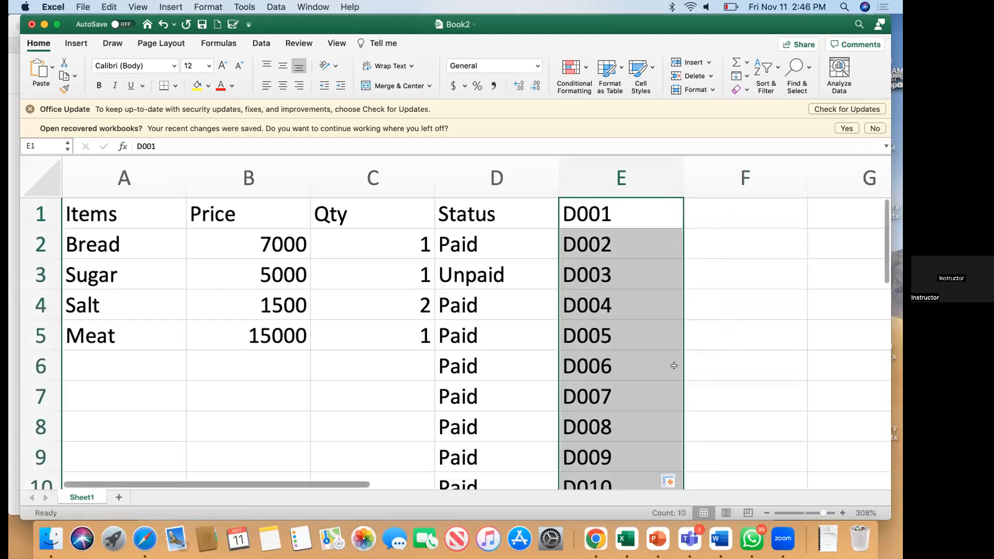
Step: Enter 1, 2 and 3 in F1:F3 and fill the number series down
click(727, 208)
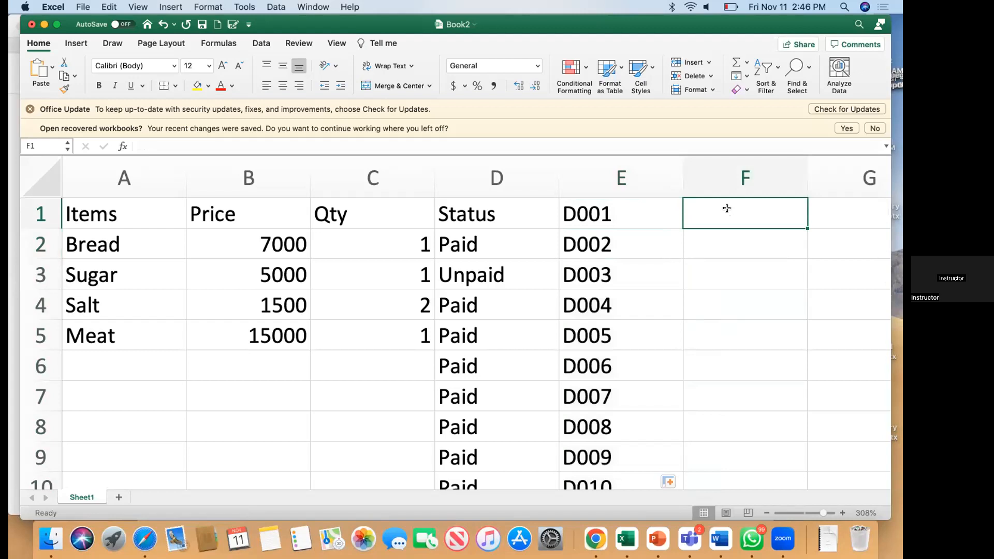
text(1)
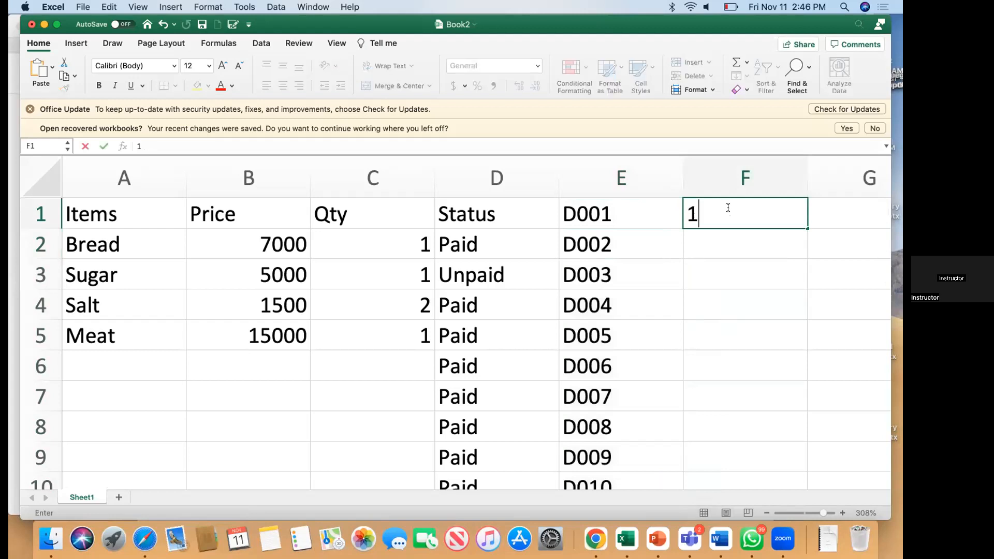
key(Return)
text(2)
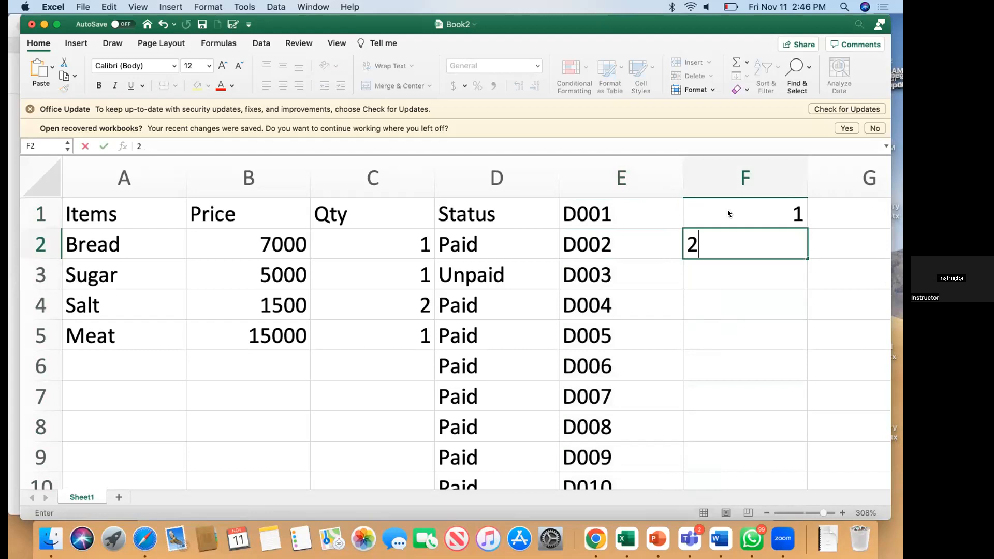
key(Return)
text(3)
key(Return)
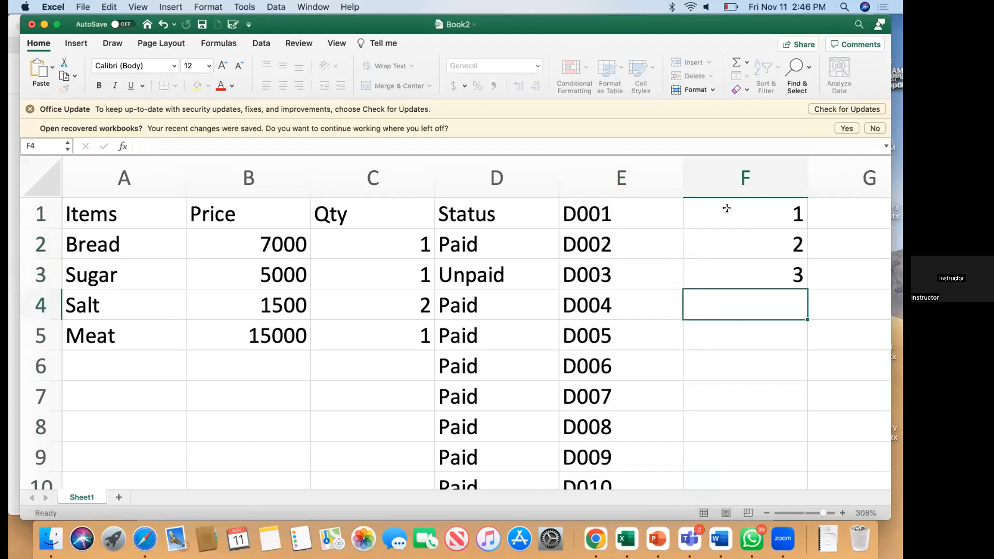
drag(738, 209, 791, 485)
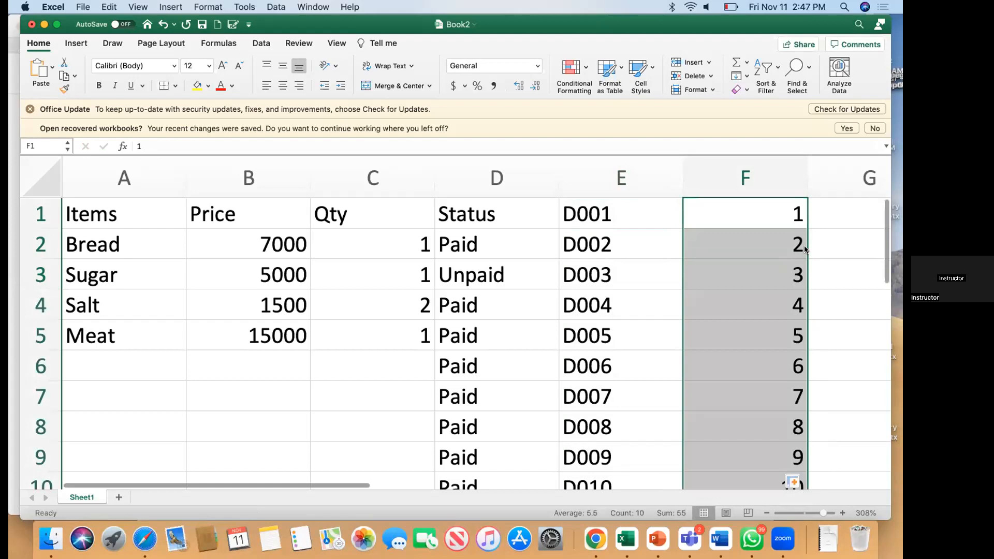
Step: Undo the series, clear F1:F3, and copy a single 1 down column F to row 10
click(785, 220)
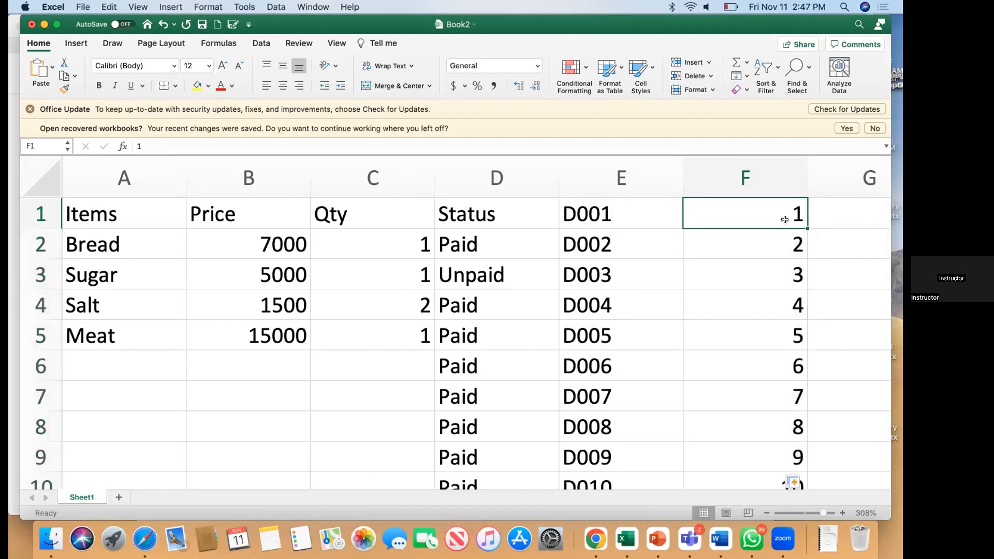
key(super+z)
key(Delete)
click(785, 220)
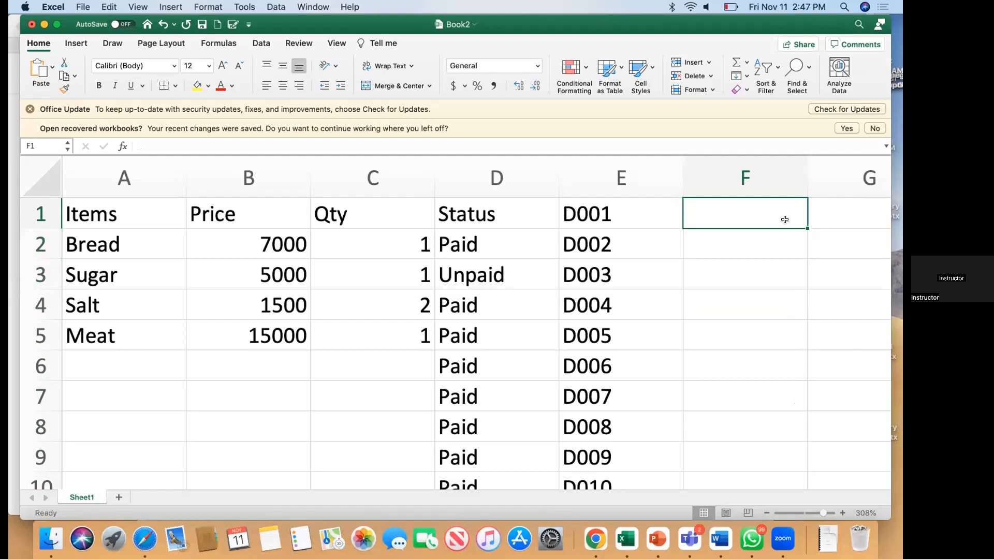
text(1)
key(Return)
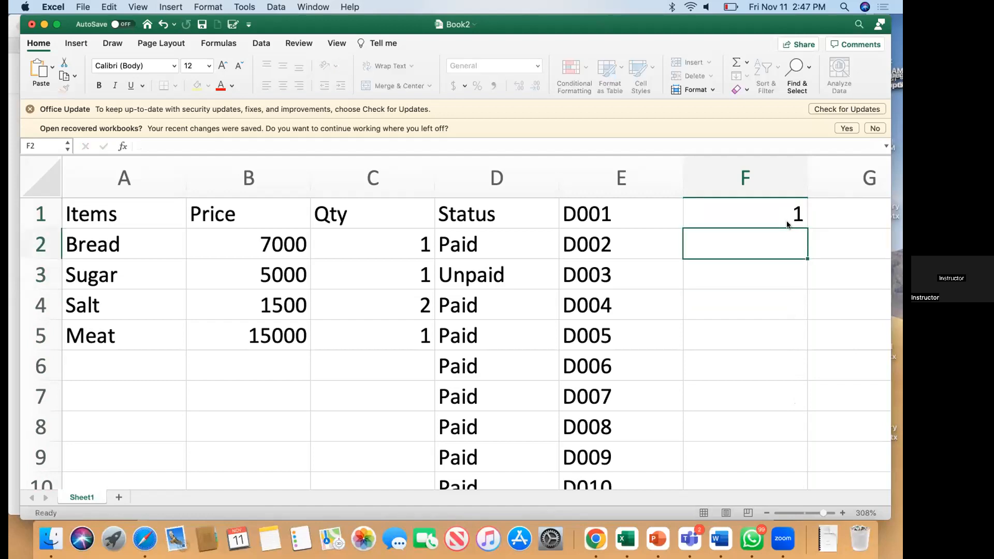
click(784, 204)
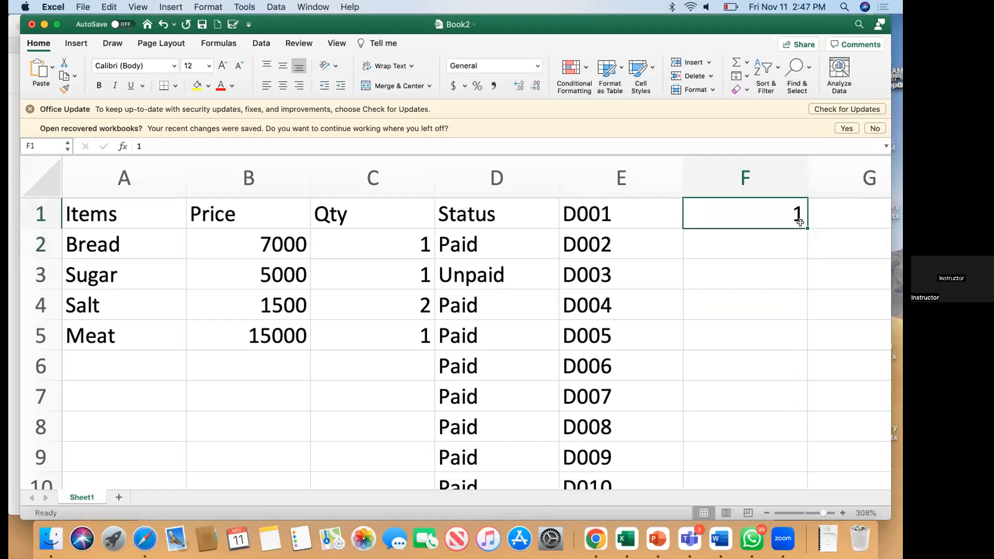
drag(807, 228, 784, 383)
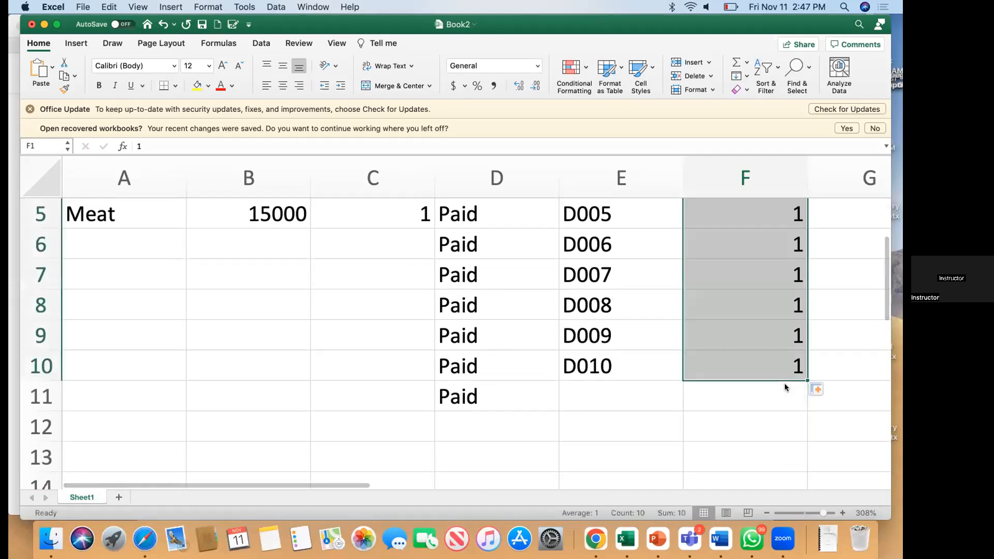
Step: Deselect column F and select the whole data block
scroll(784, 386, up, 4)
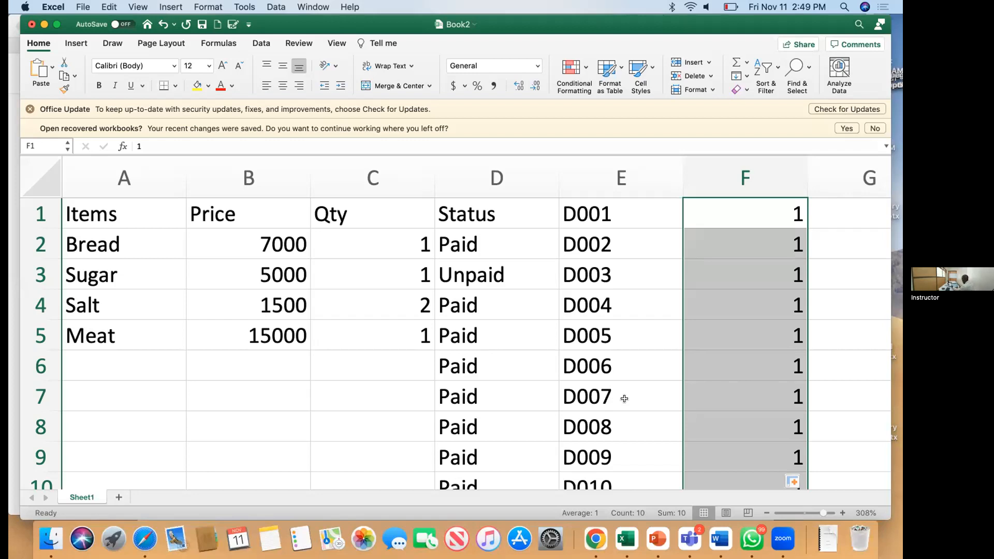
click(350, 424)
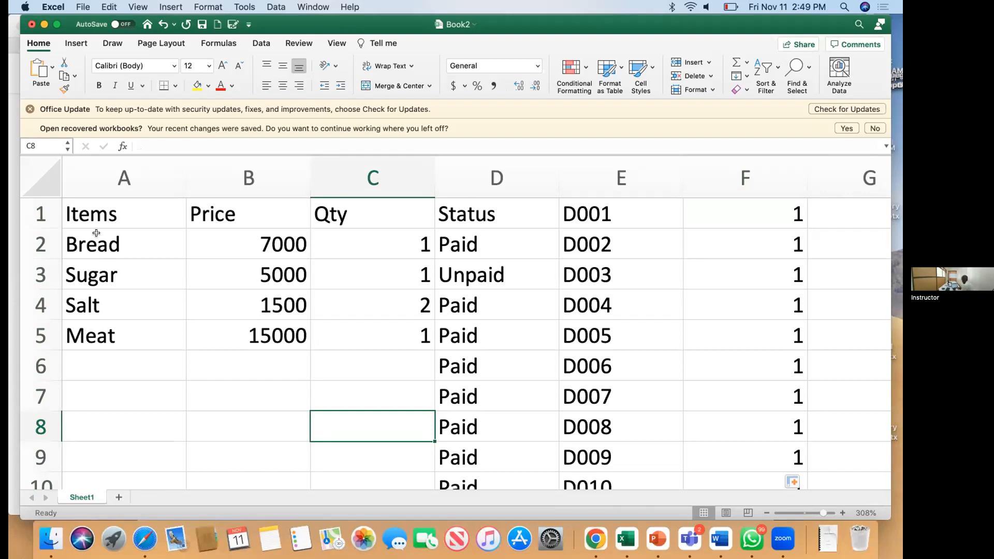
key(super+a)
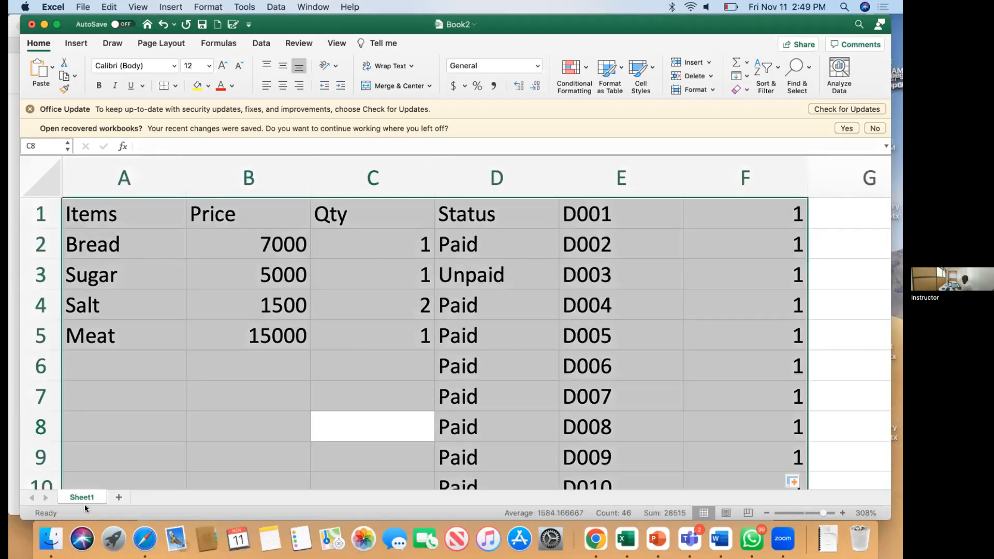
Step: Copy the whole table onto a new Sheet2 and adjust the zoom to view it
key(super+c)
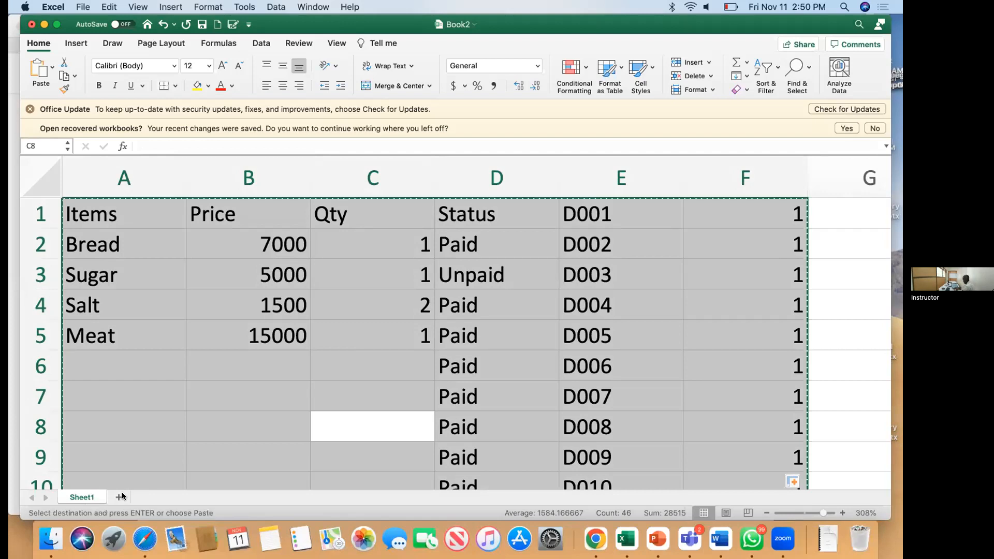
click(119, 498)
key(super+v)
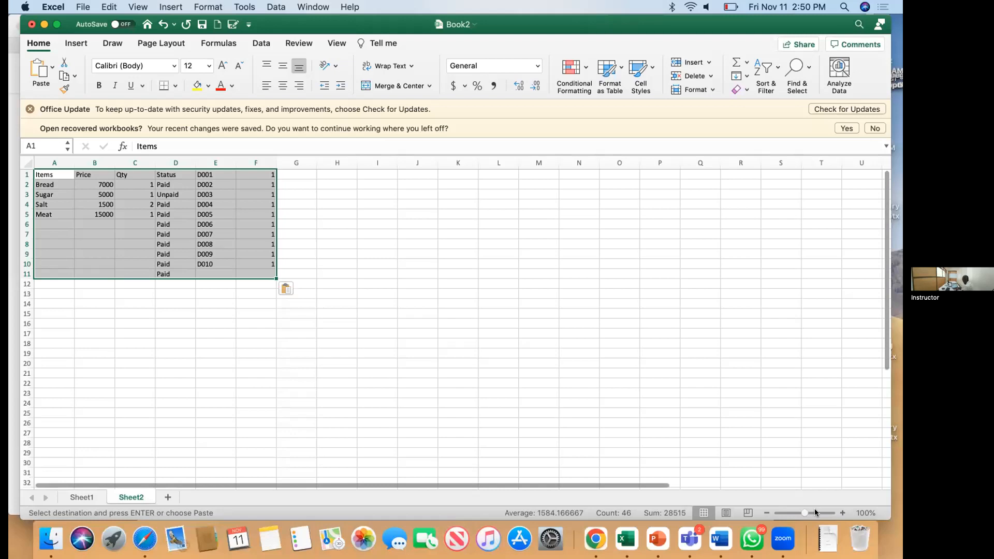
drag(818, 510, 831, 507)
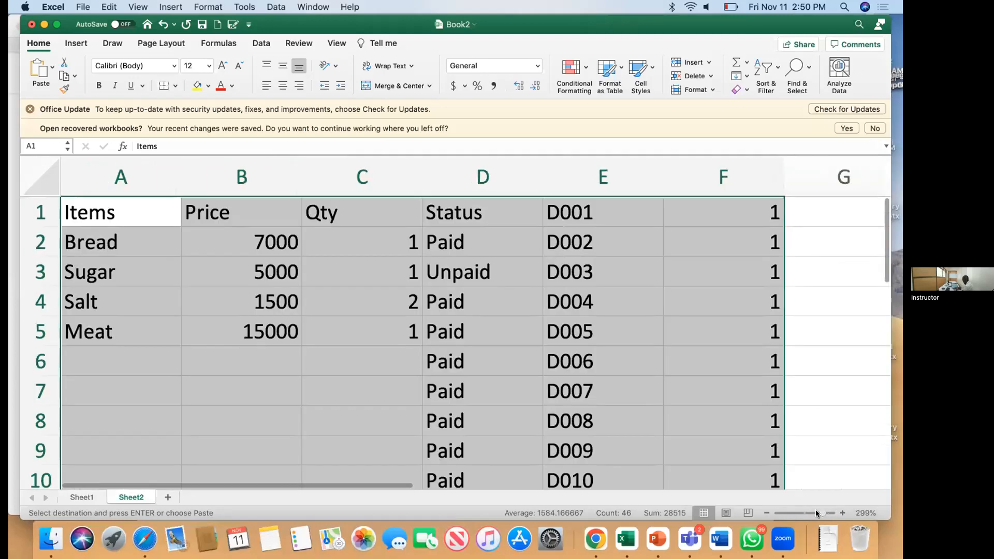
drag(816, 509, 800, 509)
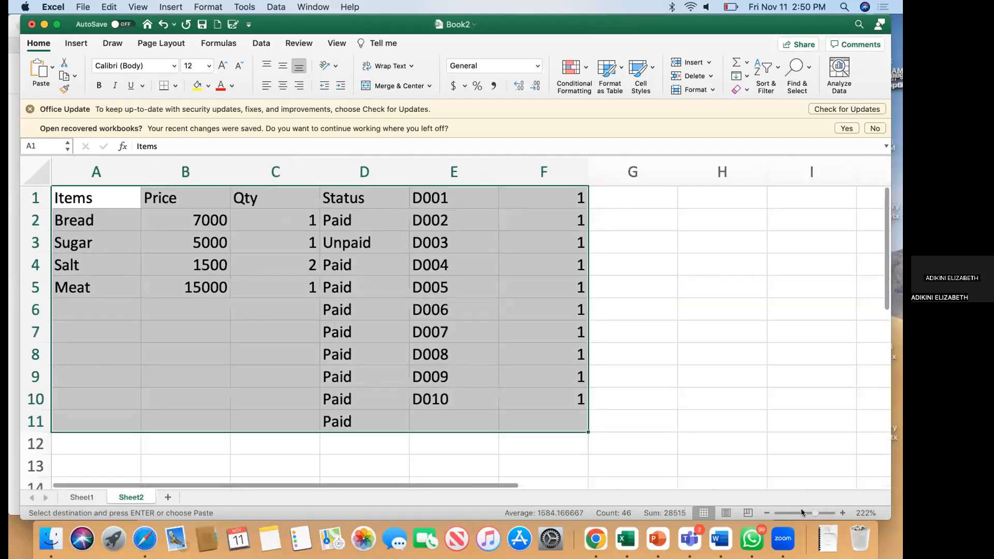
click(801, 508)
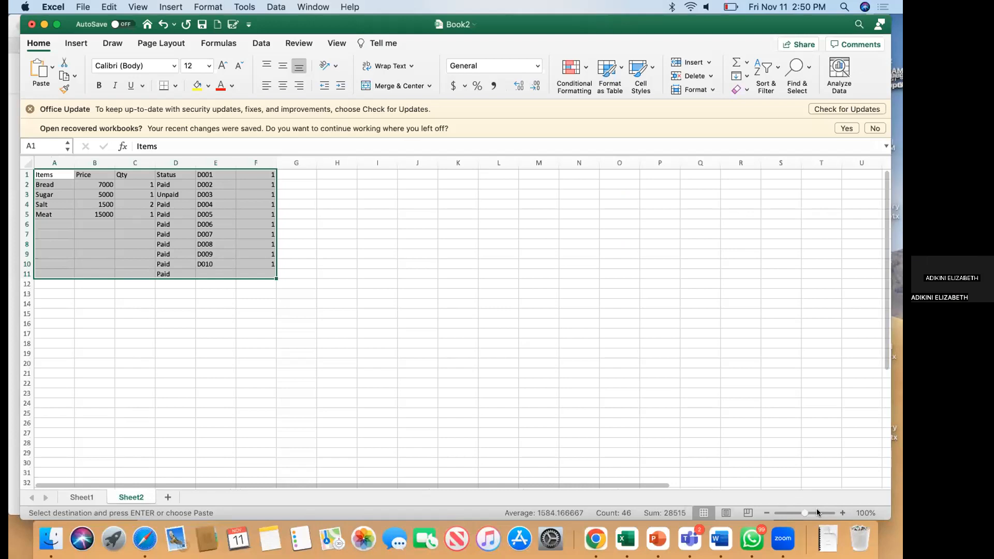
click(817, 510)
click(818, 511)
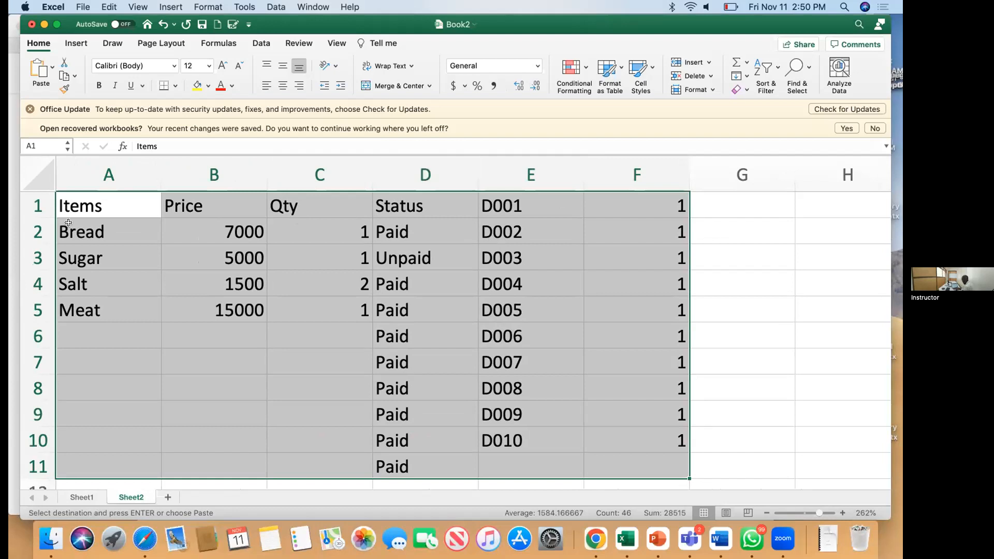
click(742, 284)
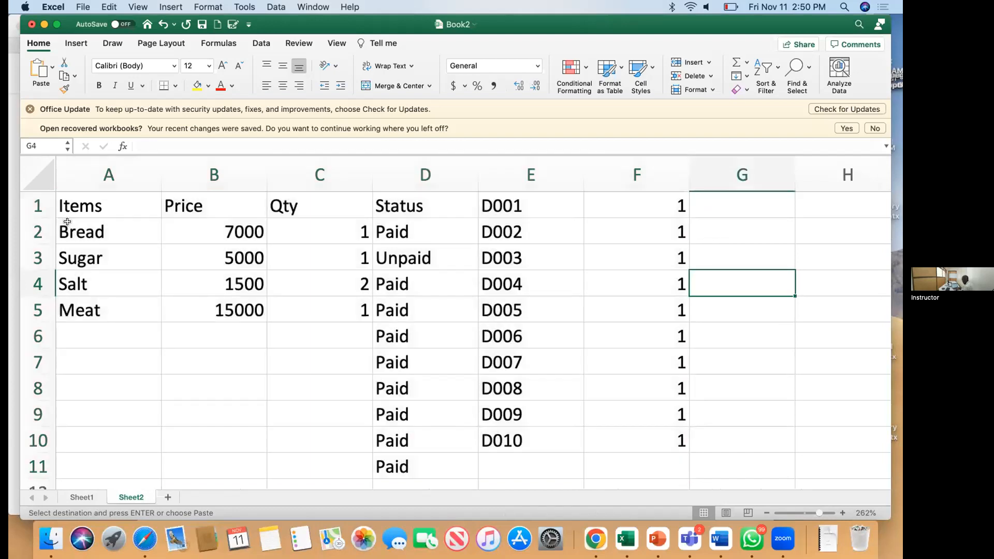
drag(67, 221, 221, 310)
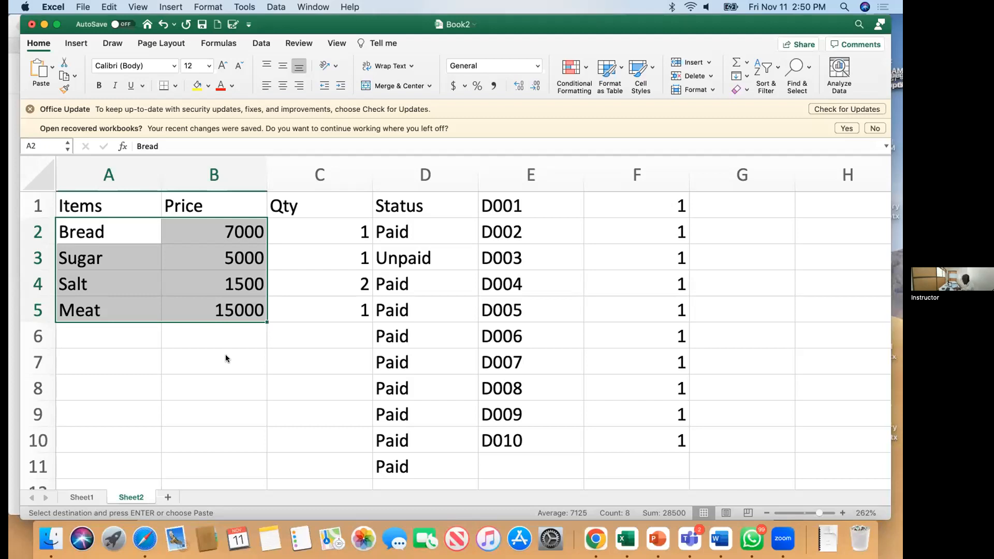
click(102, 171)
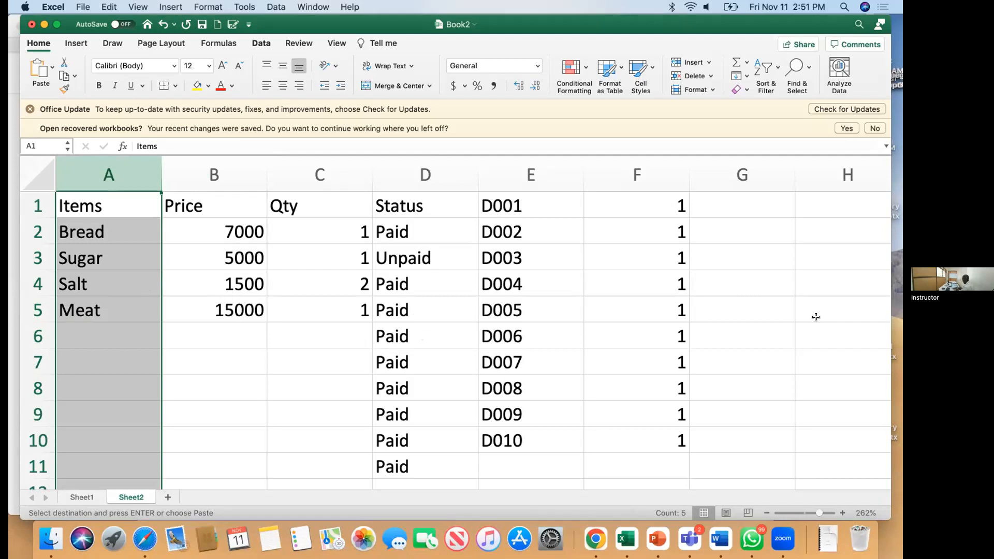
super+click(237, 172)
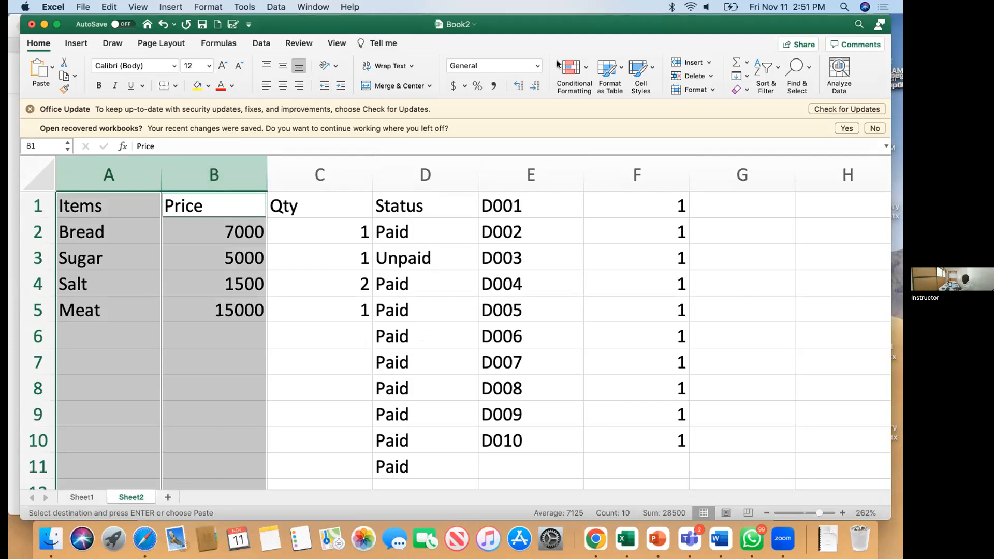
click(73, 43)
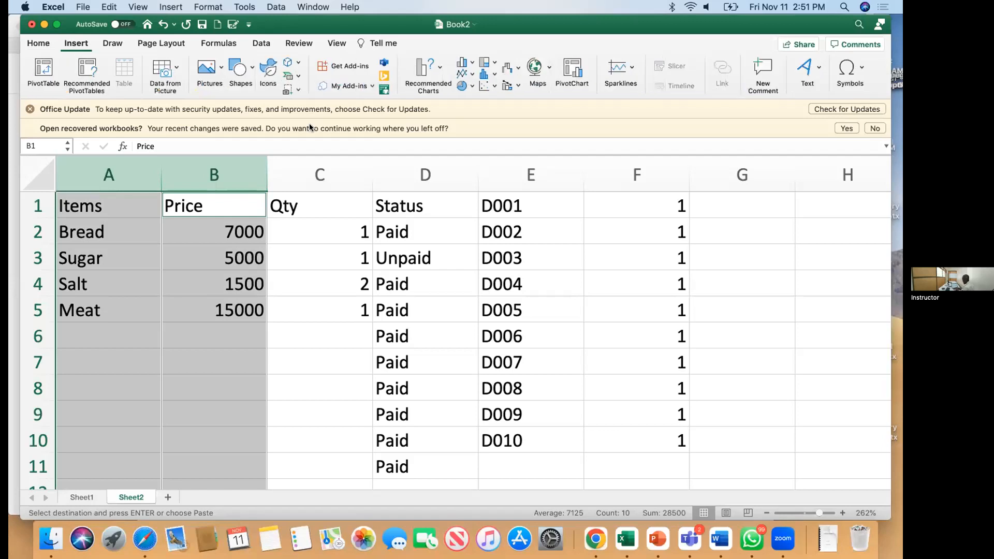
click(490, 72)
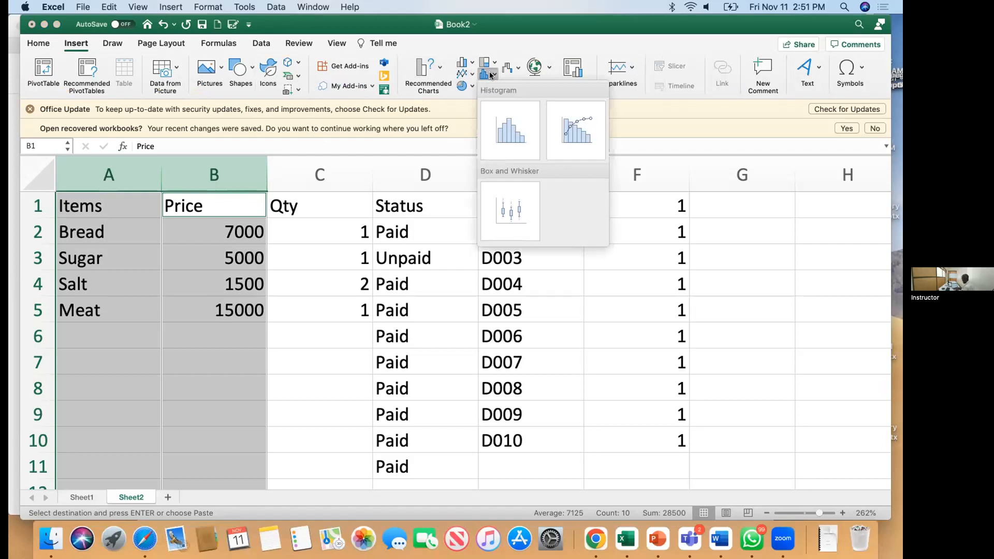
click(469, 62)
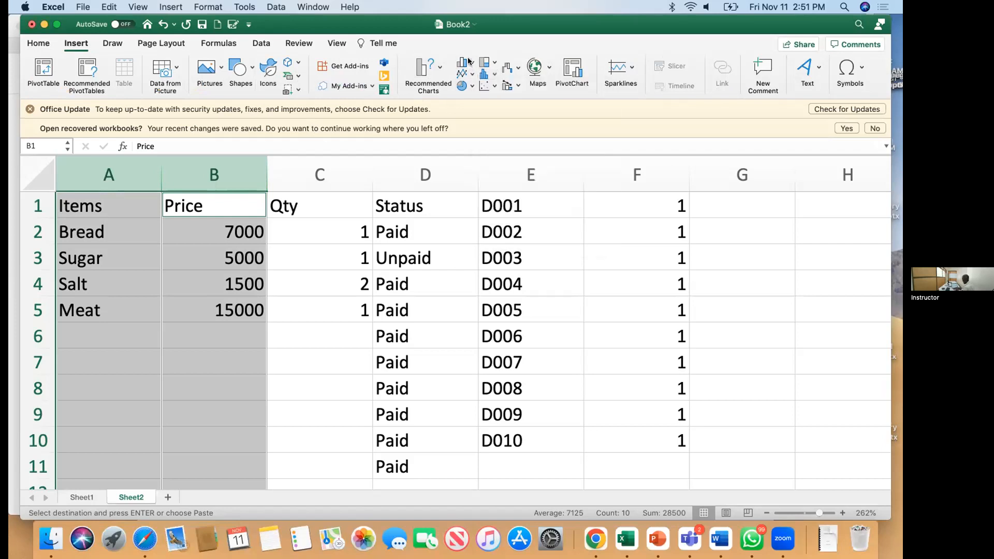
click(469, 62)
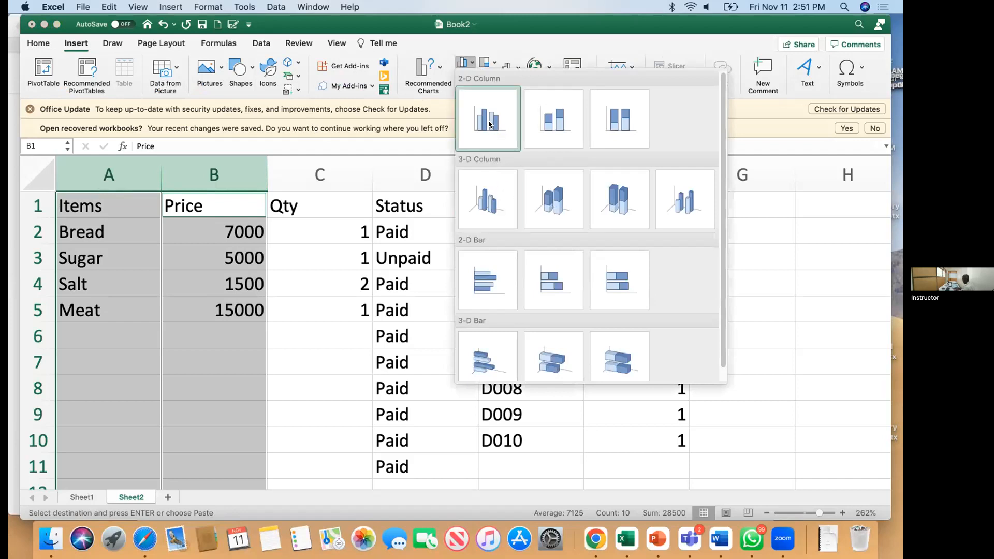
click(619, 127)
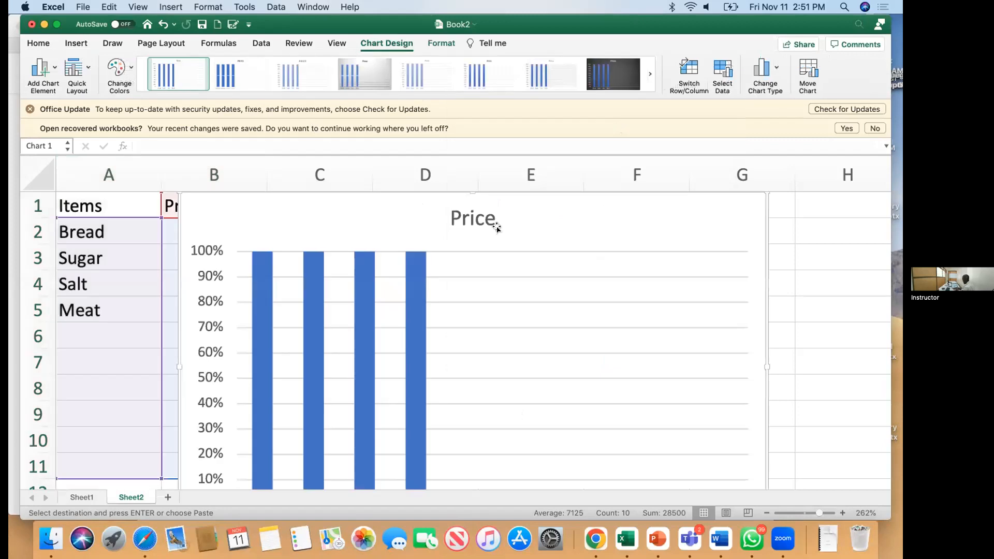
scroll(476, 267, down, 5)
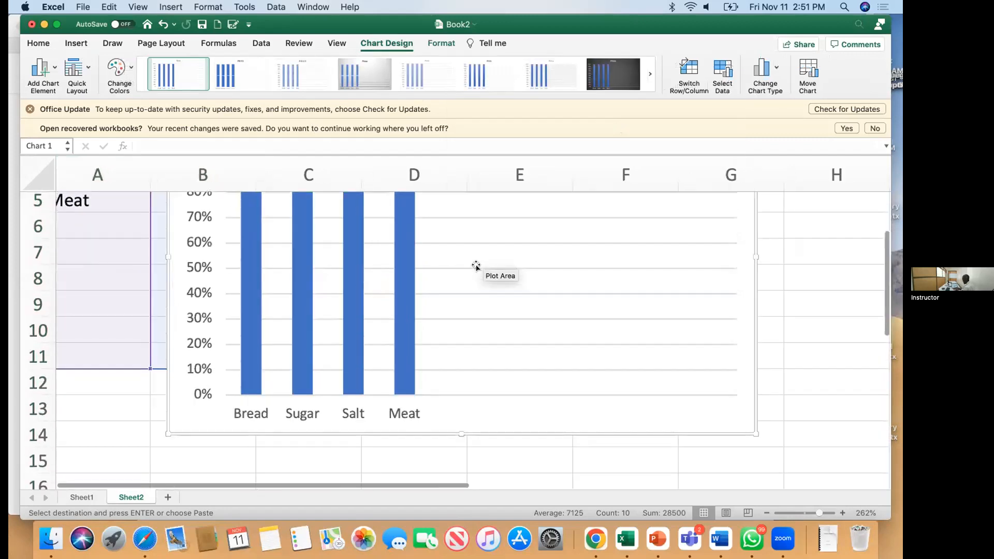
scroll(476, 267, down, 2)
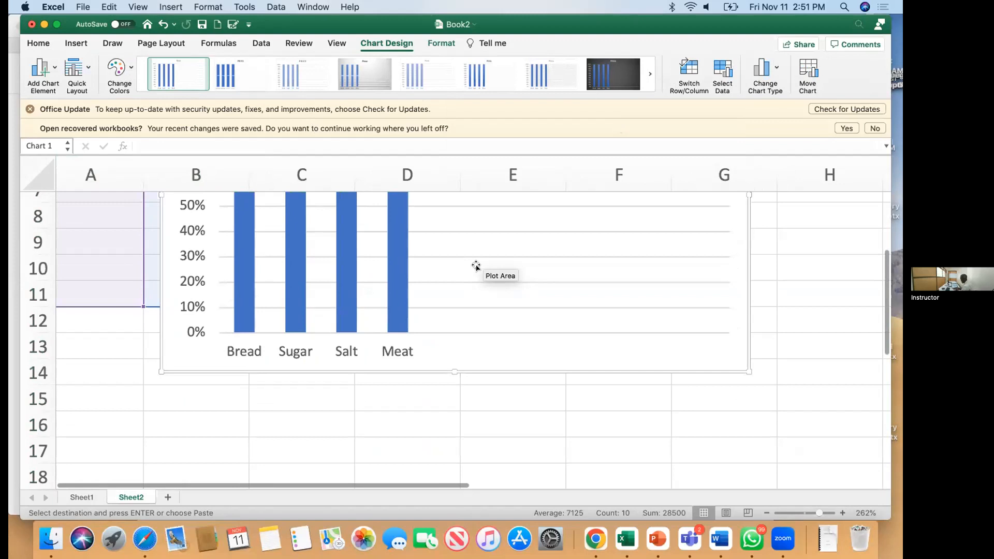
scroll(476, 267, left, 1)
scroll(476, 267, up, 5)
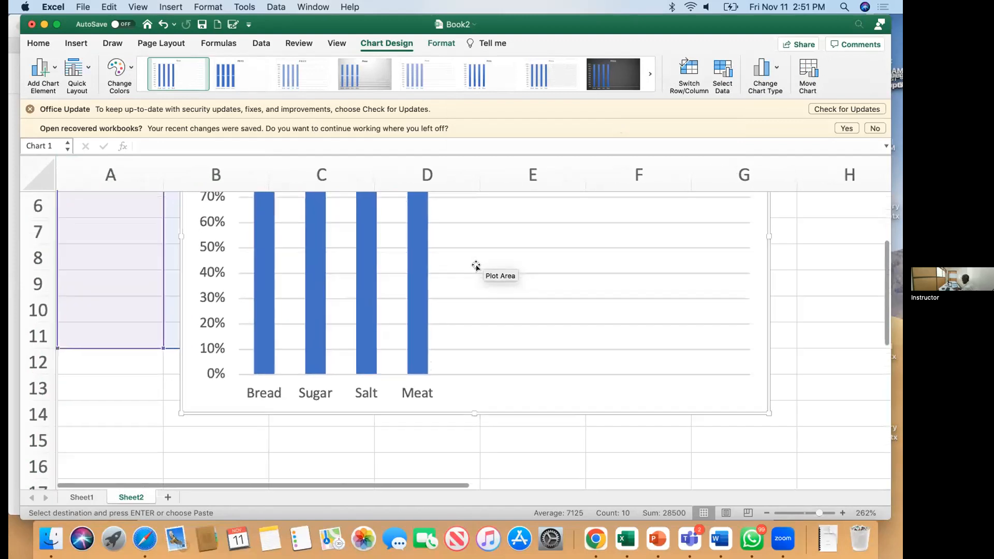
scroll(476, 266, up, 2)
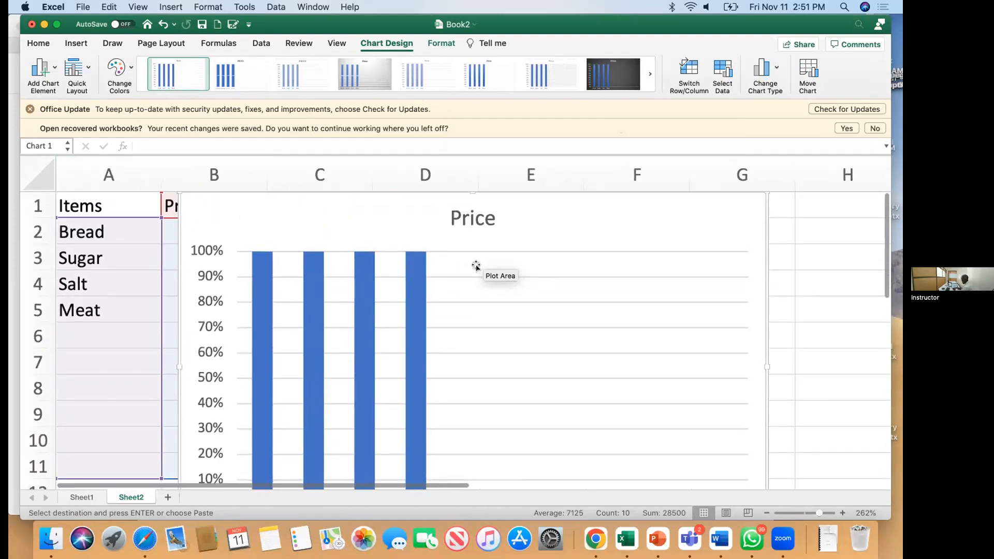
key(super+z)
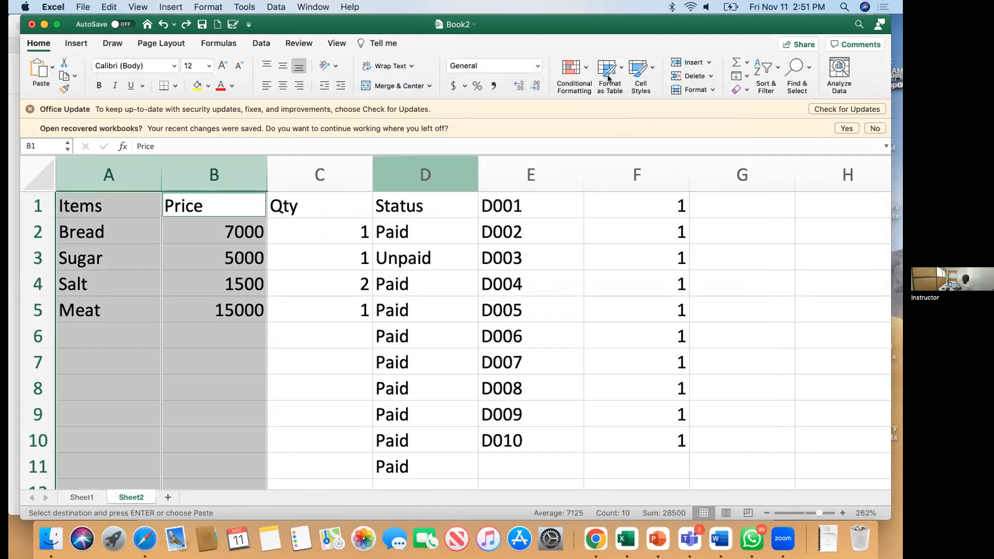
Step: Insert a 3-D column chart of the item prices
click(76, 43)
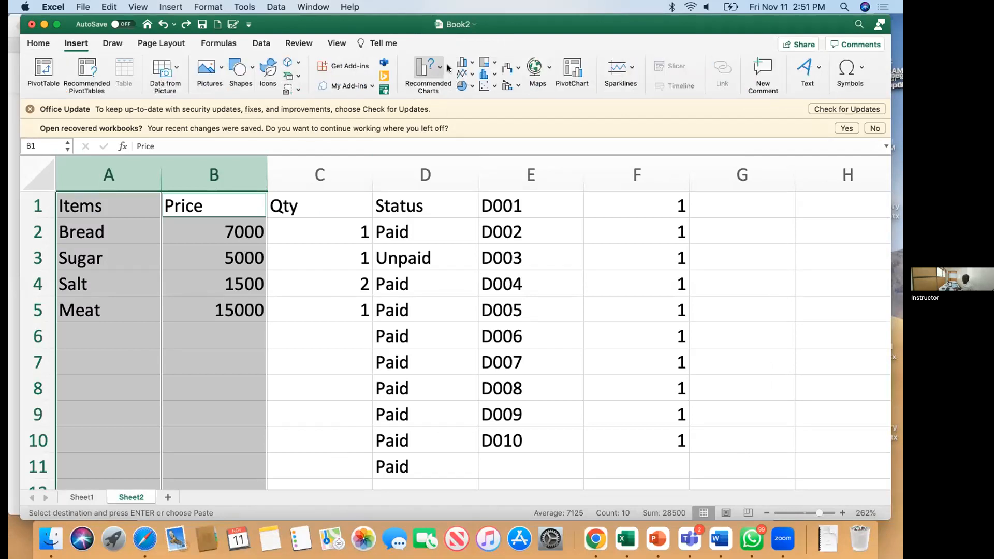
click(472, 69)
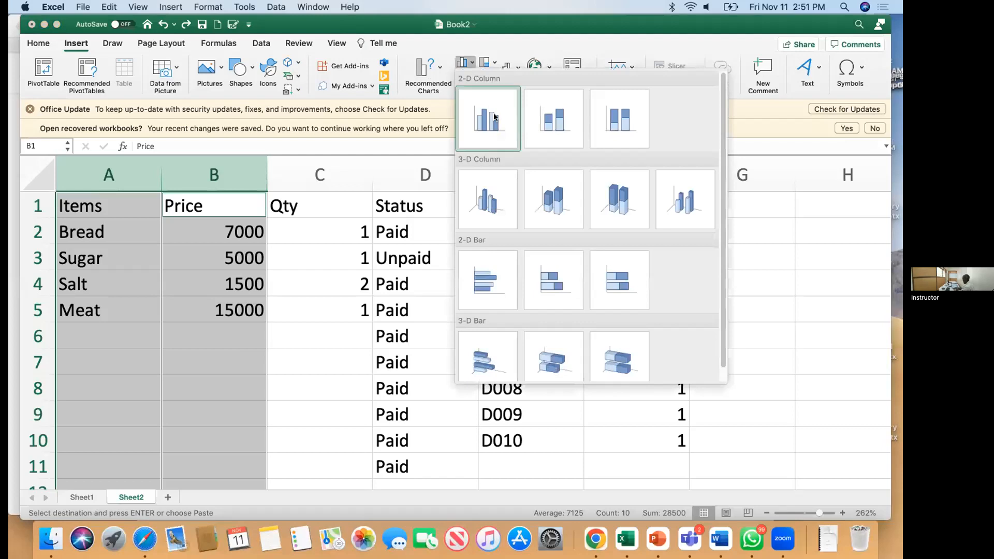
click(552, 197)
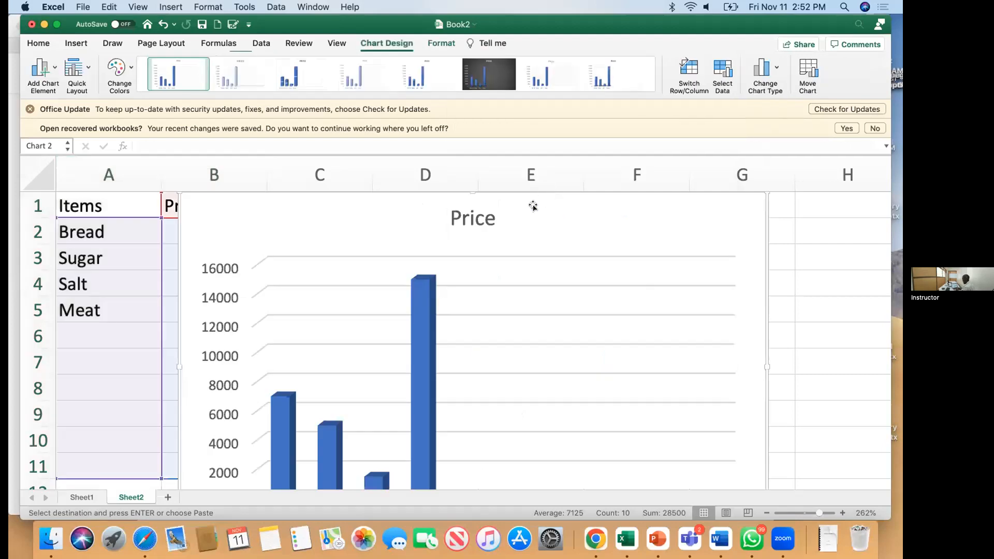
Step: Resize the Price chart smaller so it sits beside the table
scroll(534, 206, down, 1)
scroll(533, 206, down, 3)
scroll(533, 206, up, 3)
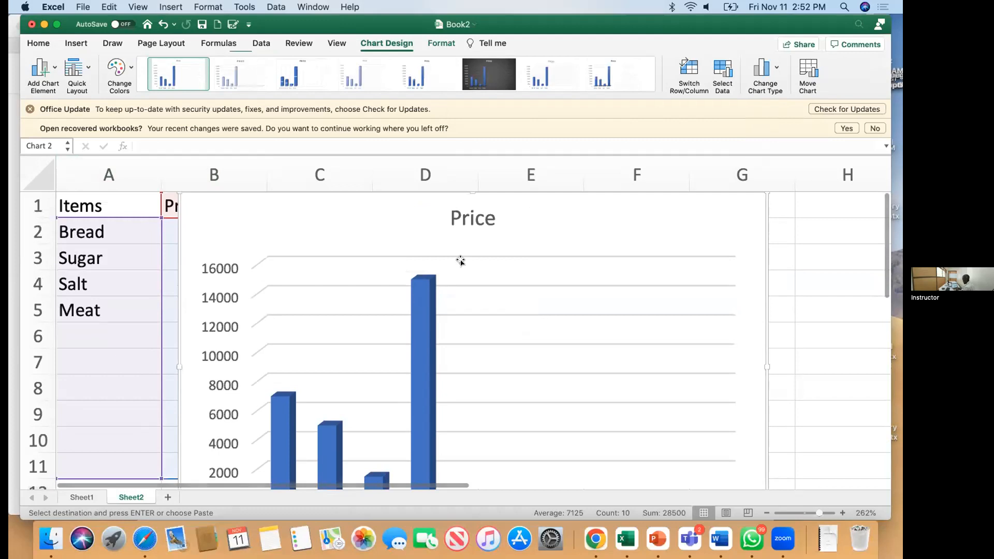
scroll(461, 261, down, 6)
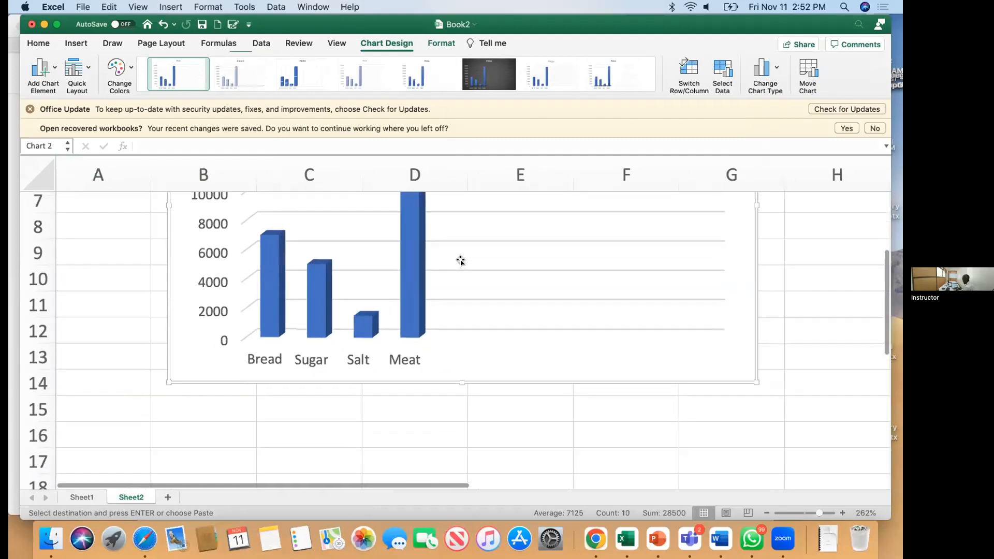
scroll(461, 261, up, 5)
scroll(462, 260, down, 1)
scroll(462, 260, right, 1)
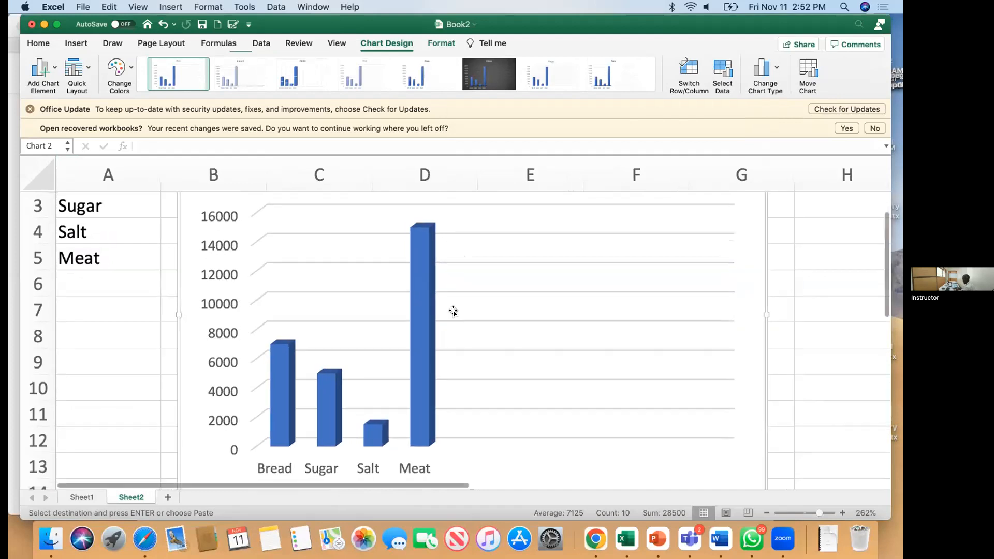
scroll(526, 373, down, 1)
scroll(526, 372, right, 1)
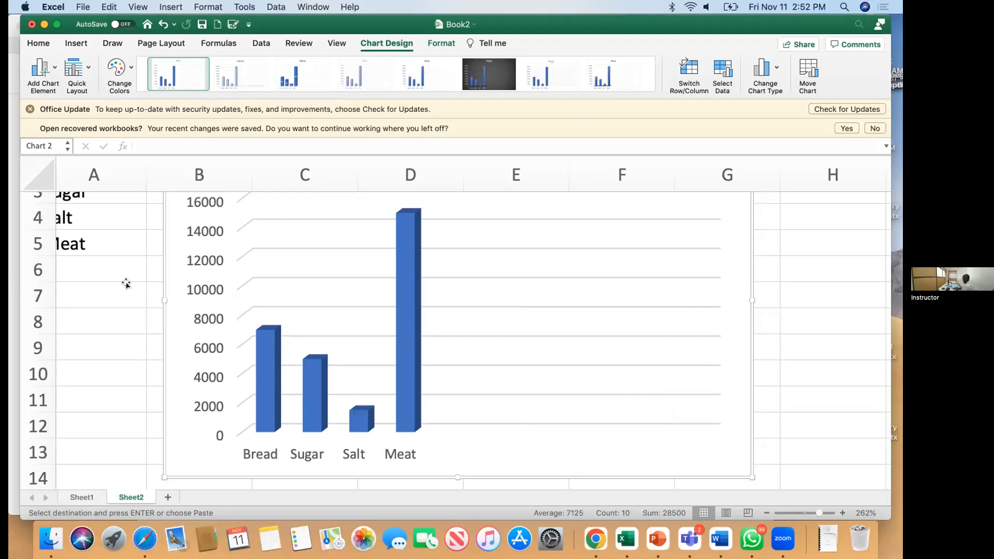
scroll(125, 286, left, 1)
scroll(126, 286, up, 3)
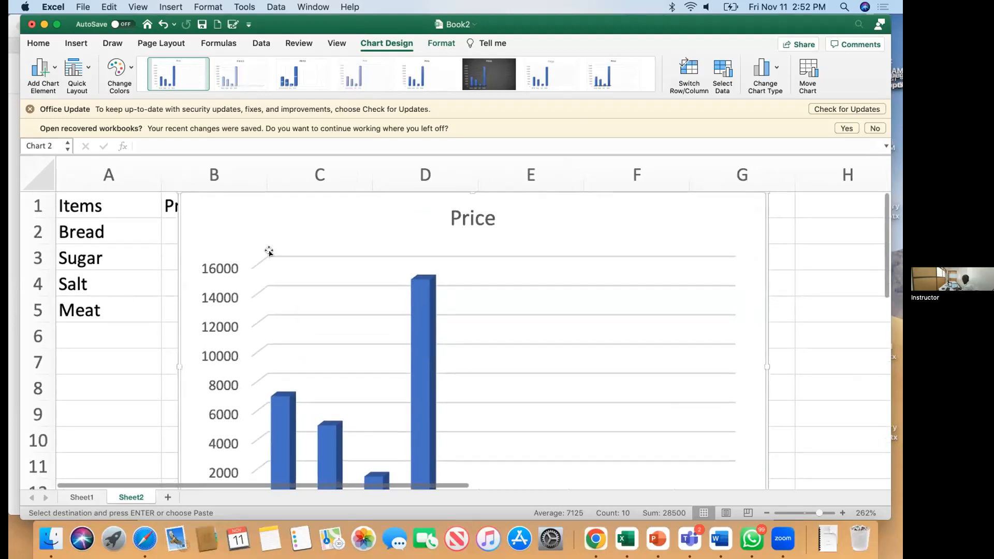
scroll(277, 250, up, 1)
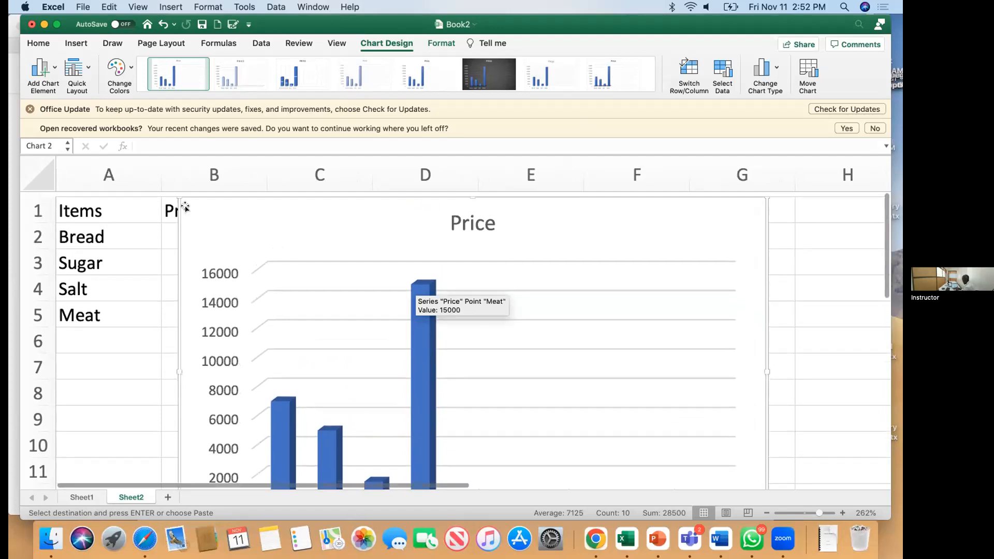
drag(178, 191, 574, 253)
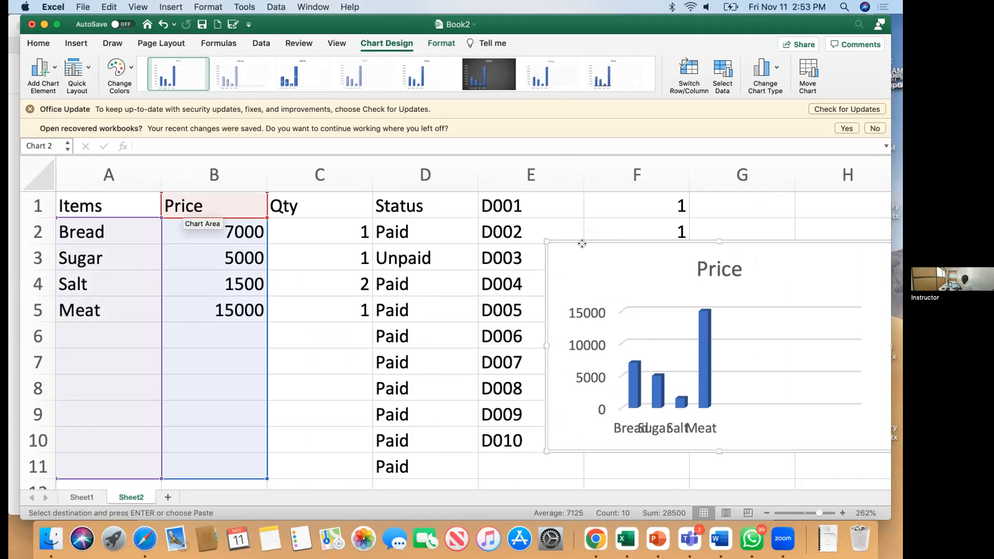
Step: Drag the Price chart down to about row 11, then select cell A6
drag(582, 244, 609, 396)
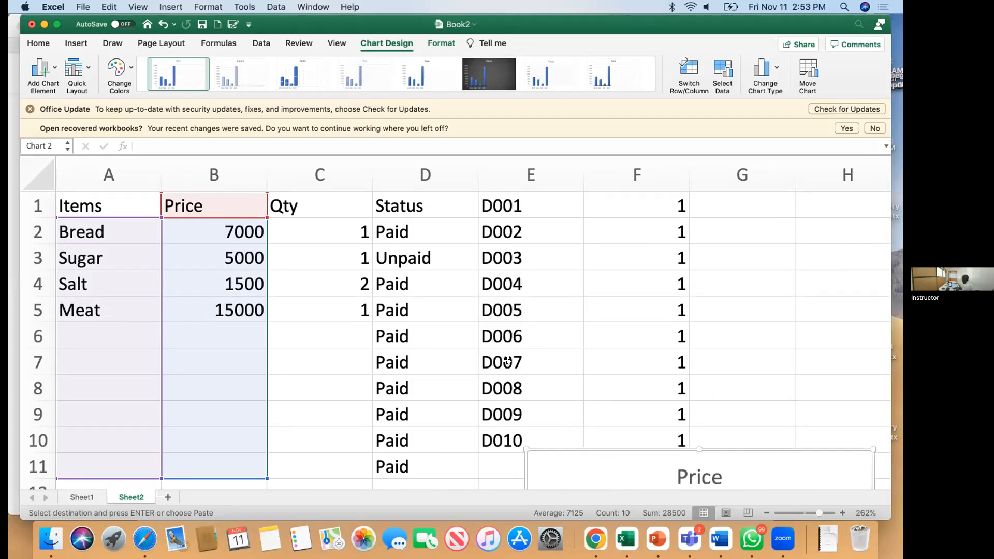
scroll(508, 361, down, 3)
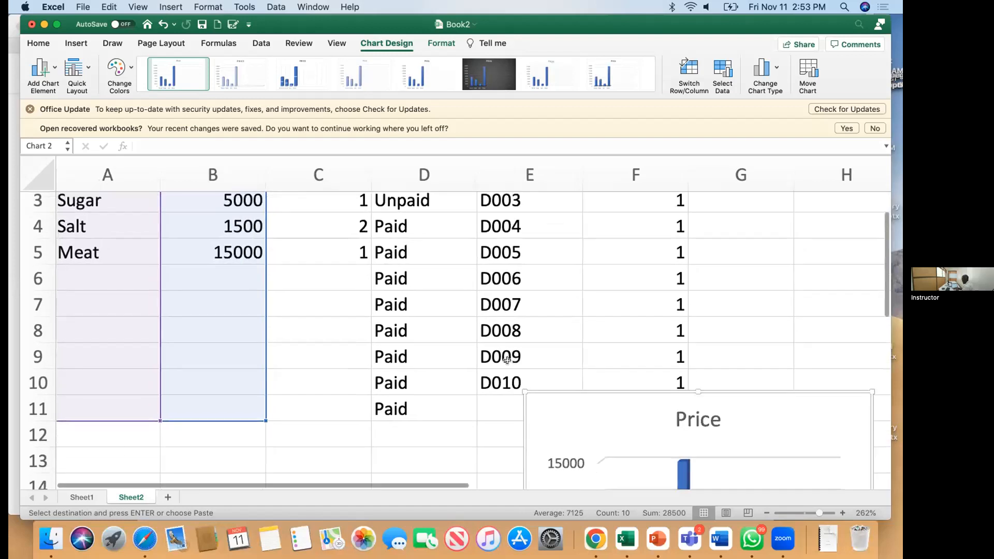
scroll(507, 360, up, 2)
scroll(390, 331, up, 1)
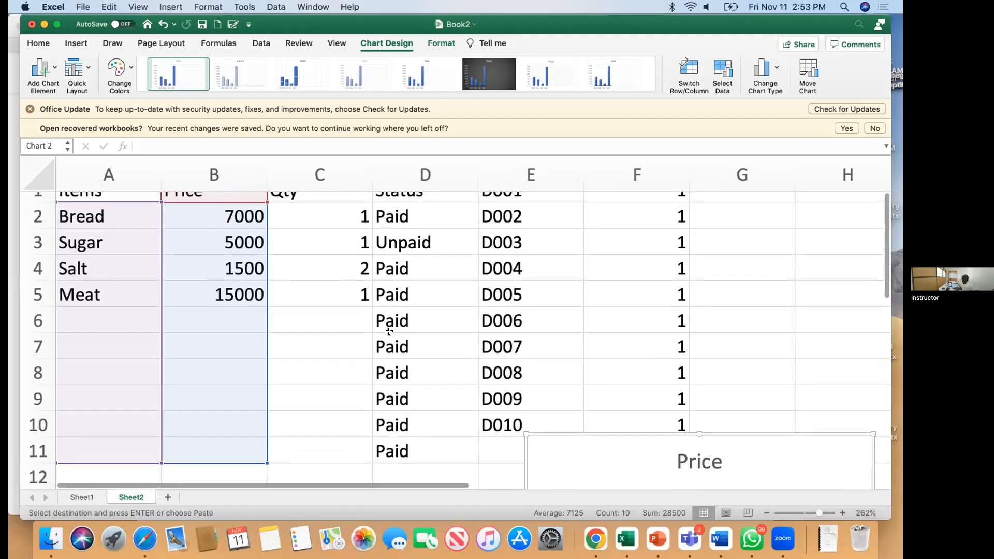
click(88, 331)
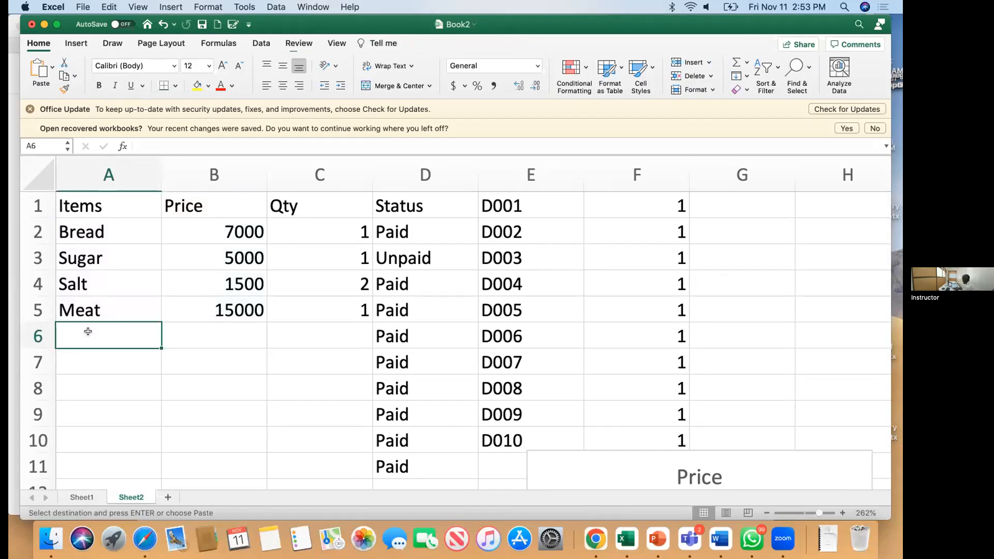
scroll(69, 250, up, 1)
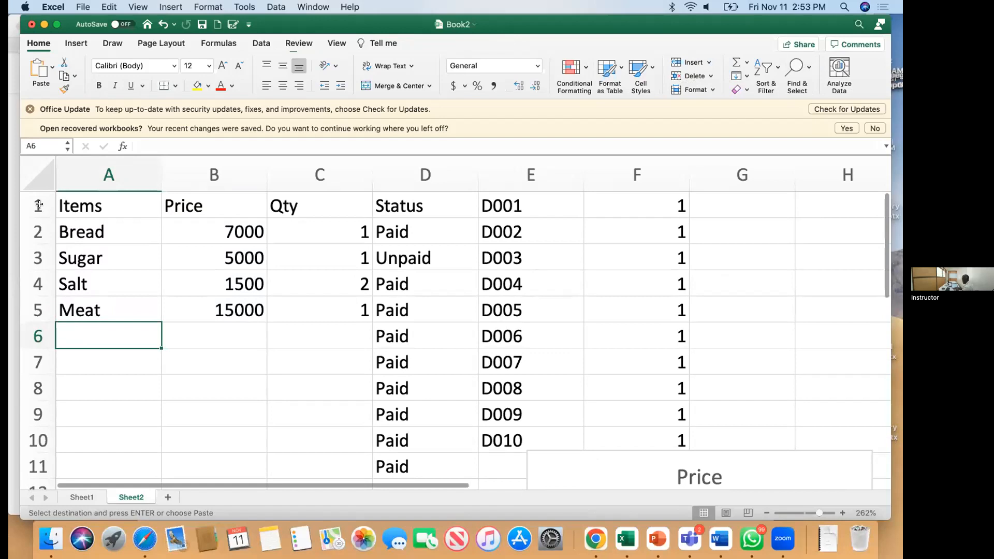
Step: Make the row 1 headers 14 pt and red, then select cell A6
click(37, 206)
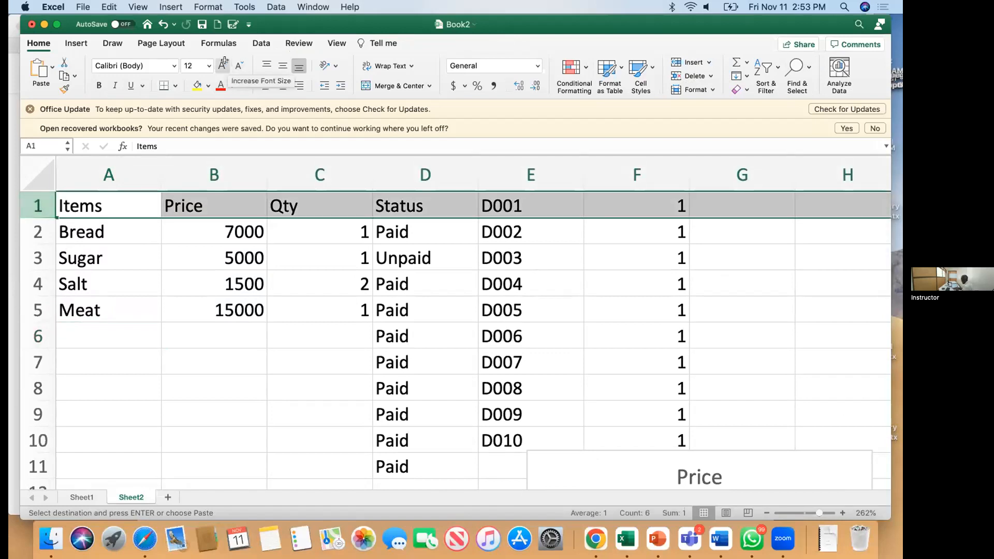
click(220, 61)
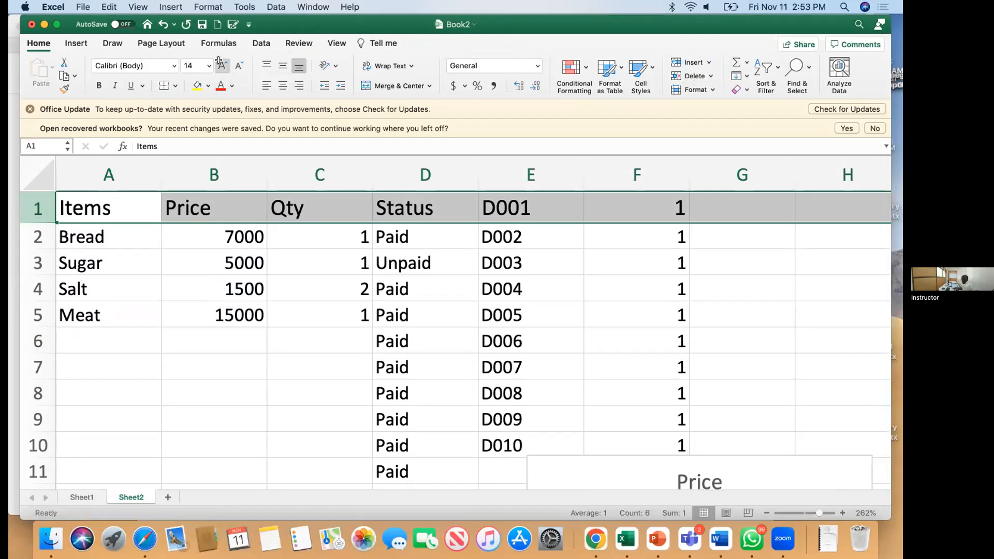
click(217, 87)
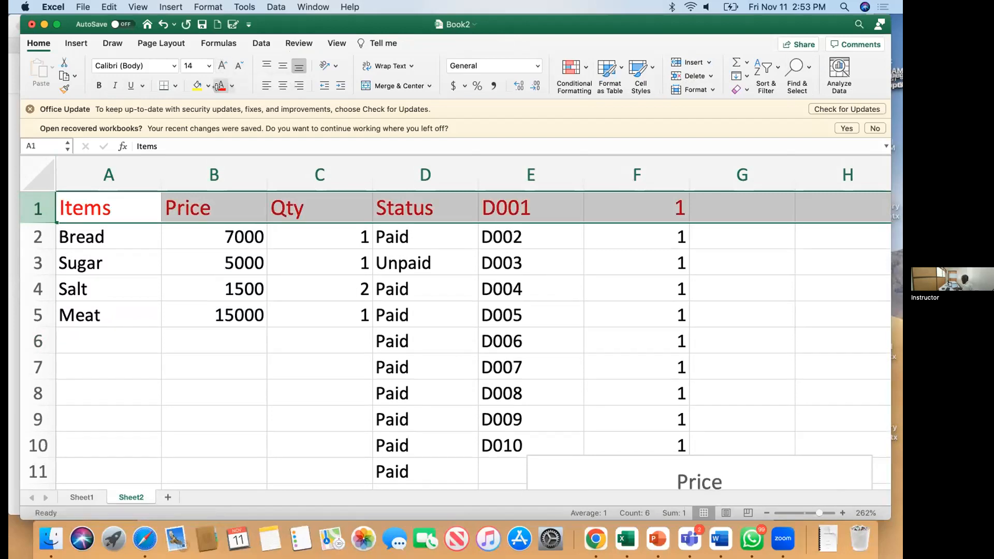
click(95, 342)
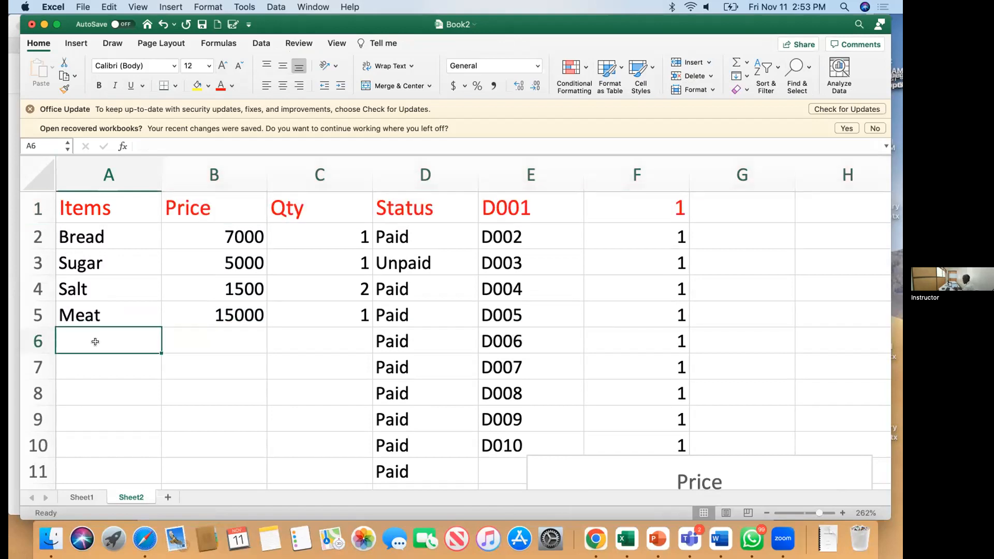
Step: Enter Pens in A7, Books in A8 and Phones in A10, then select A2:A10
click(81, 366)
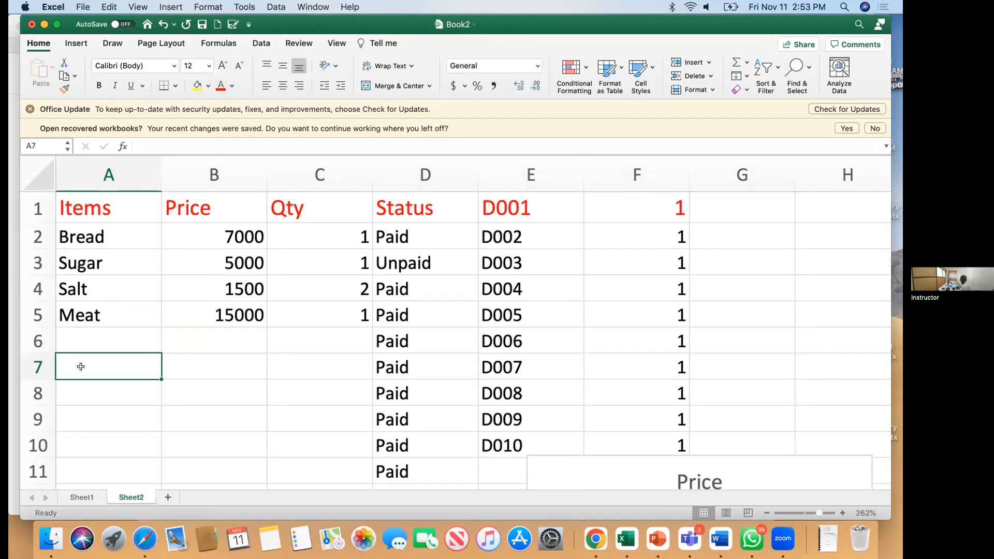
text(Pens)
key(Return)
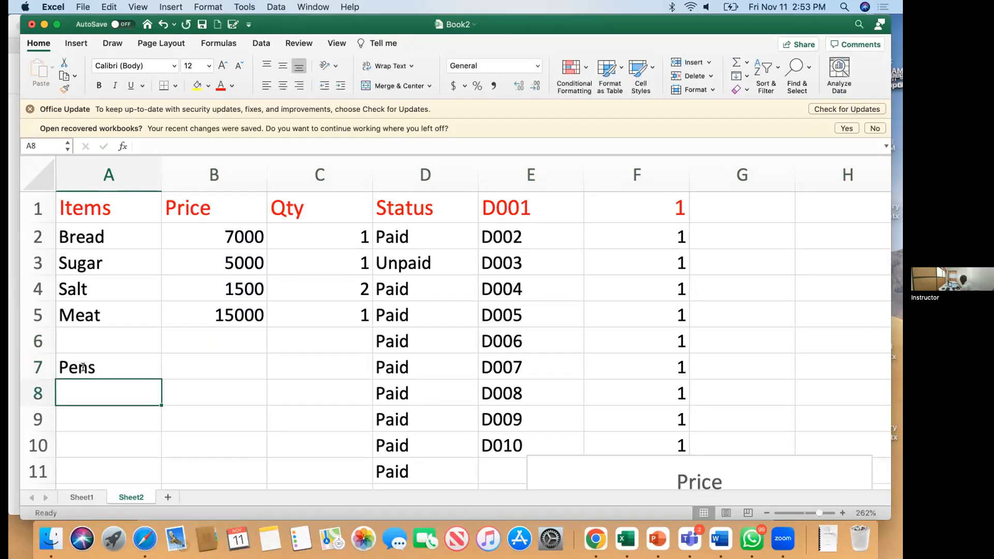
text(B)
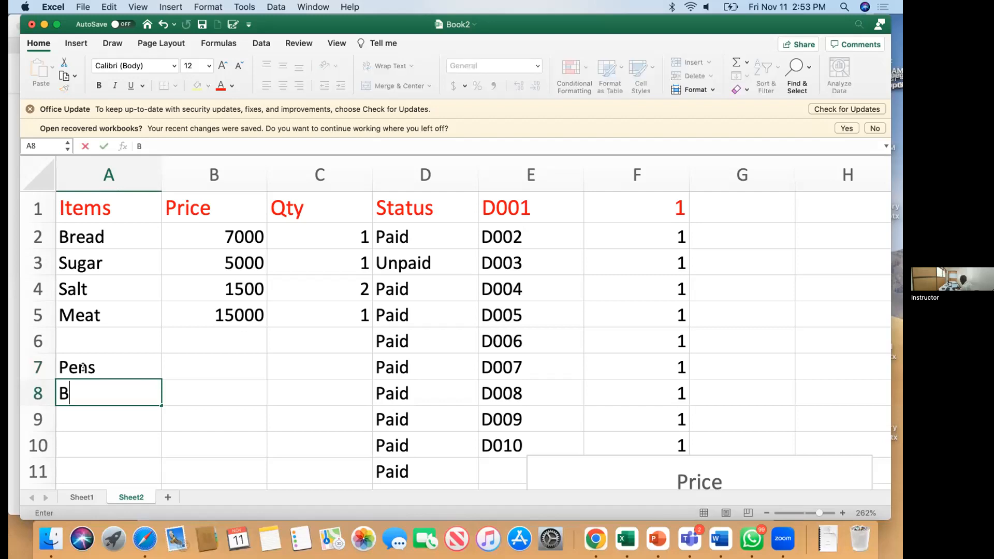
text(ooks)
key(Return)
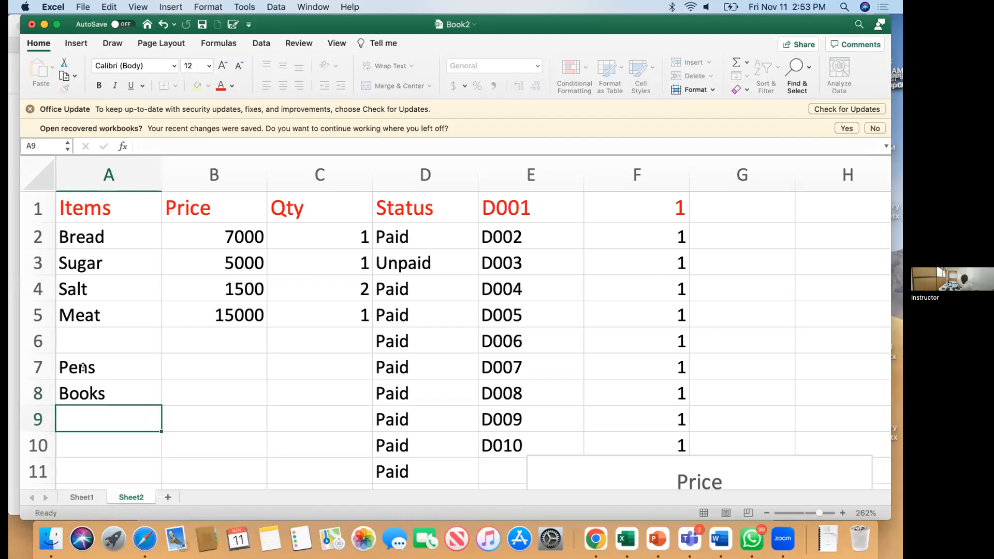
key(Return)
text(Ph)
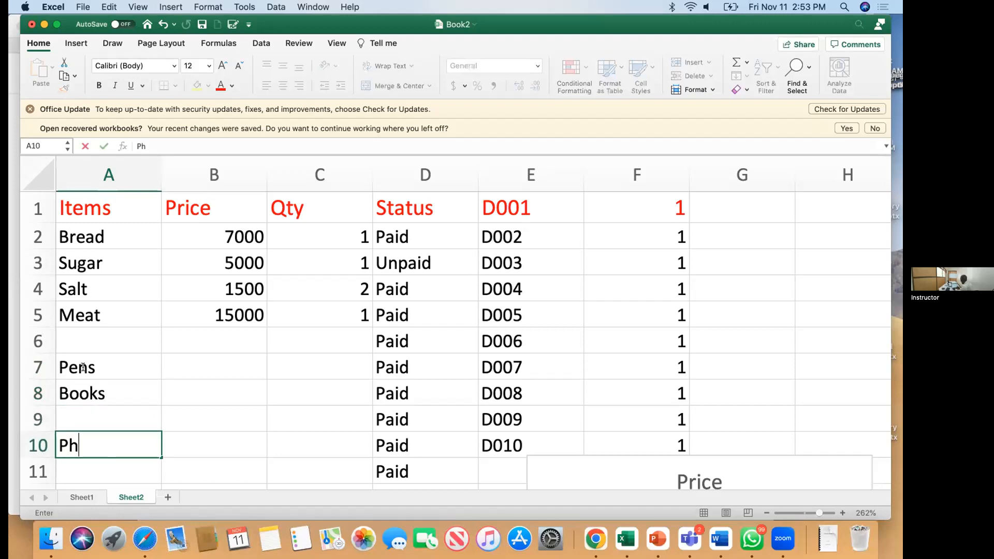
text(ones)
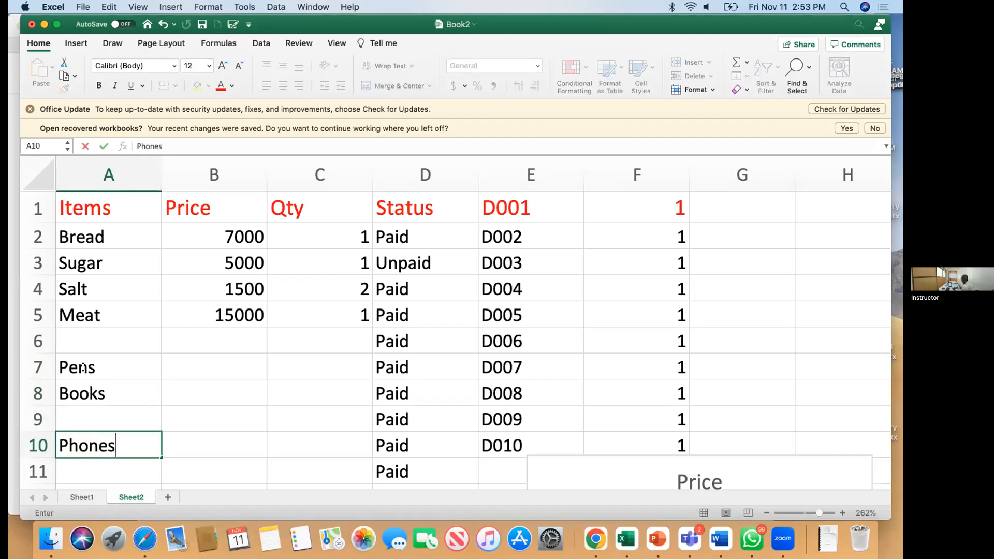
key(Return)
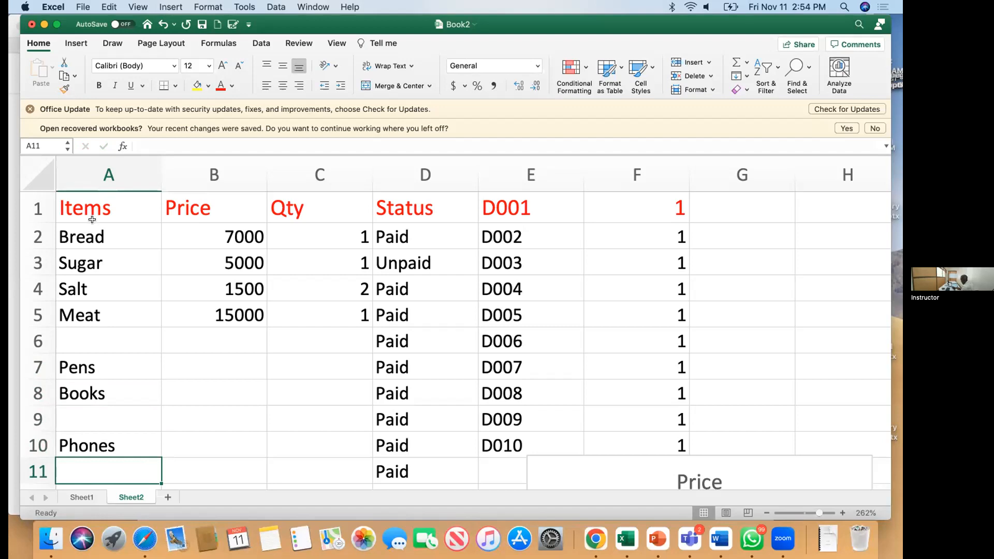
drag(91, 228, 118, 447)
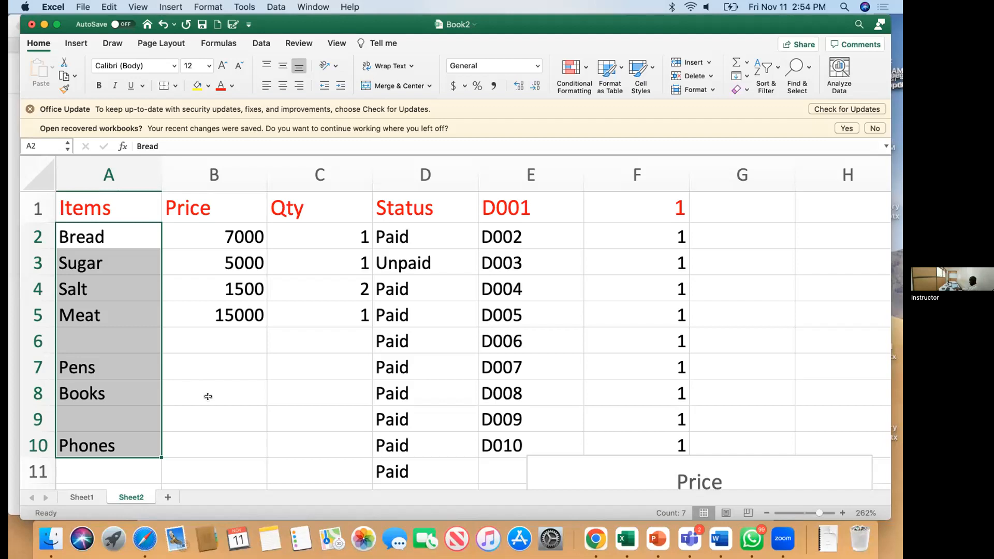
Step: Enter the formula =COUNT(A2:A10) in cell A11
click(126, 468)
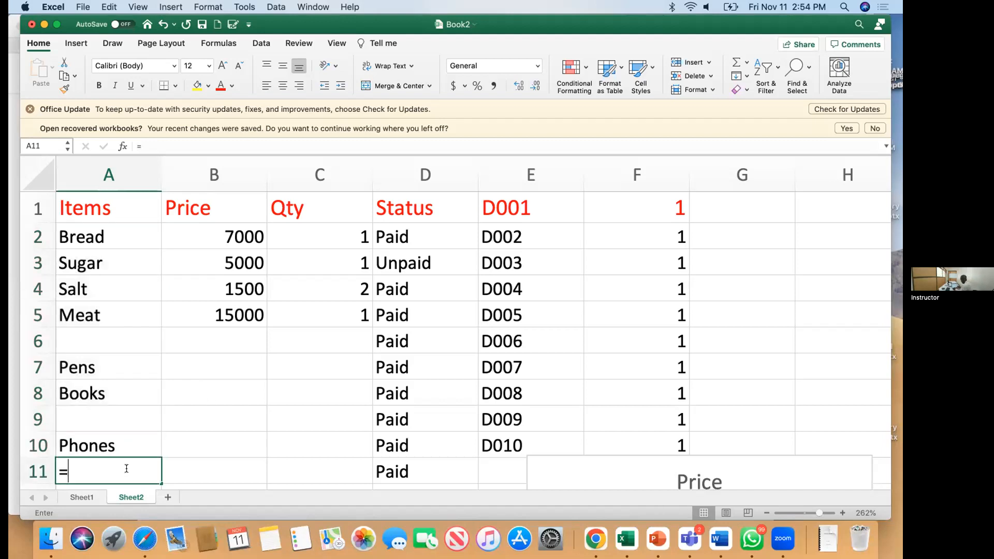
text(=)
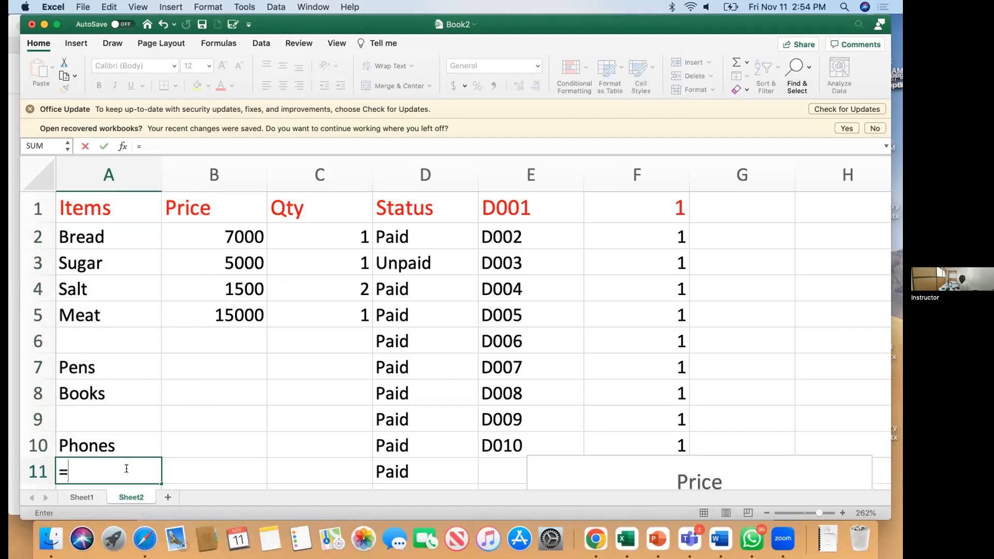
text(count)
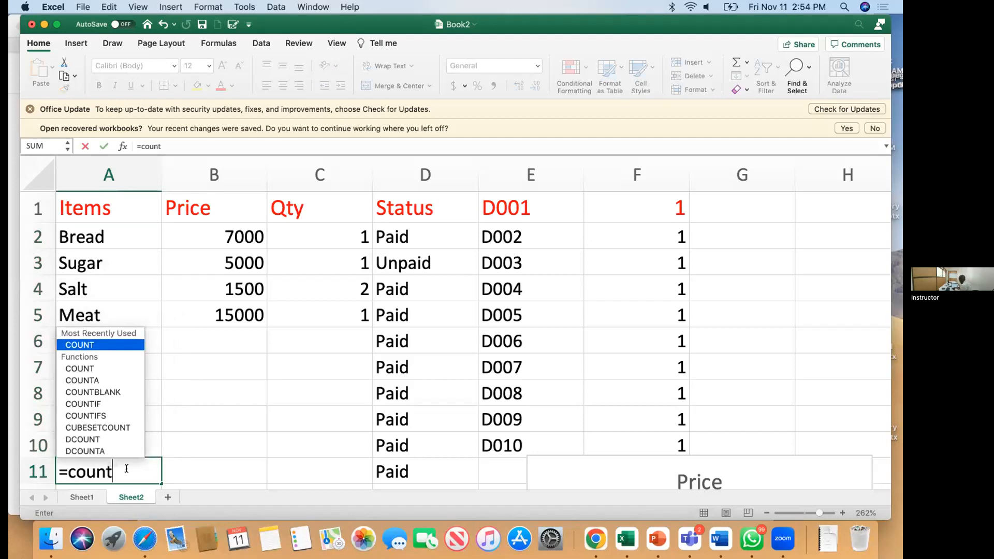
double_click(79, 344)
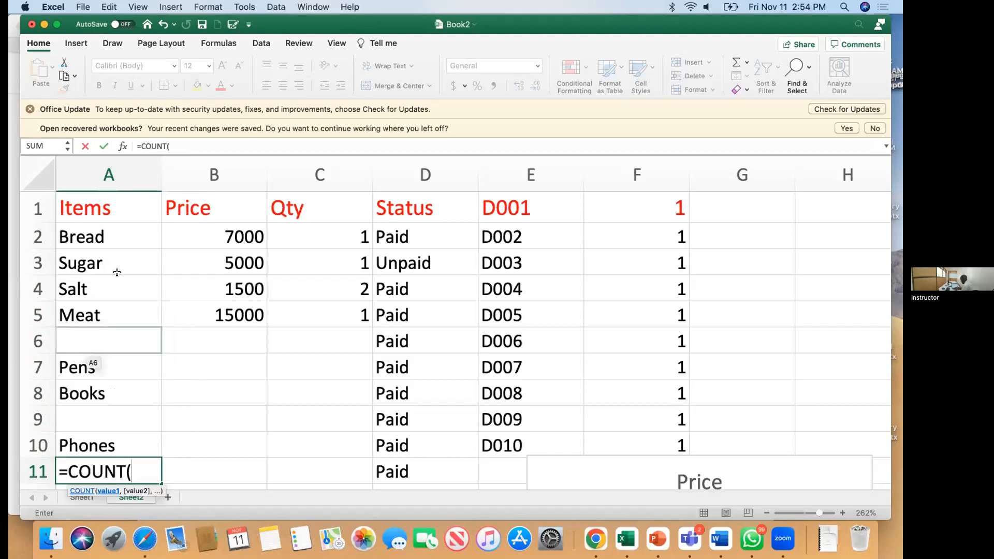
drag(104, 237, 112, 437)
text())
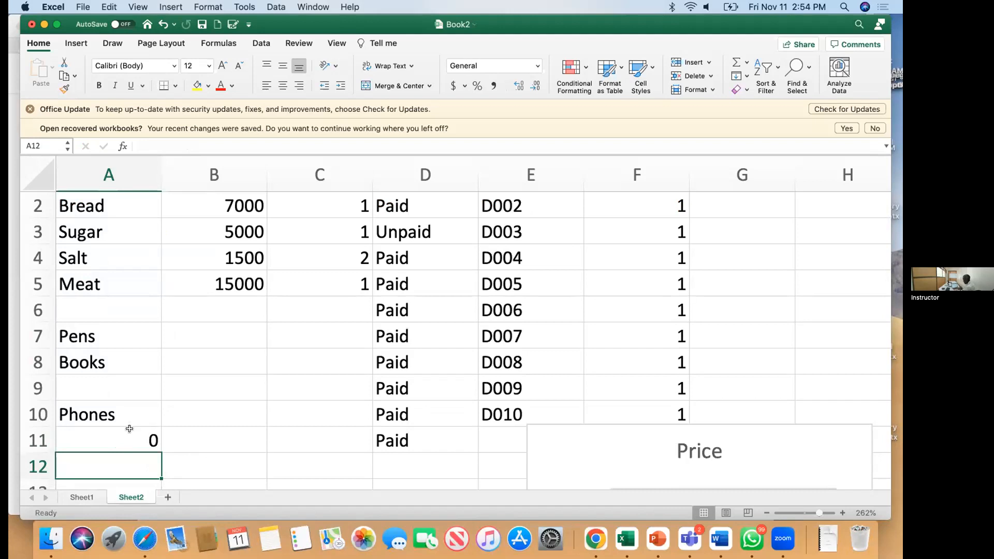
click(130, 429)
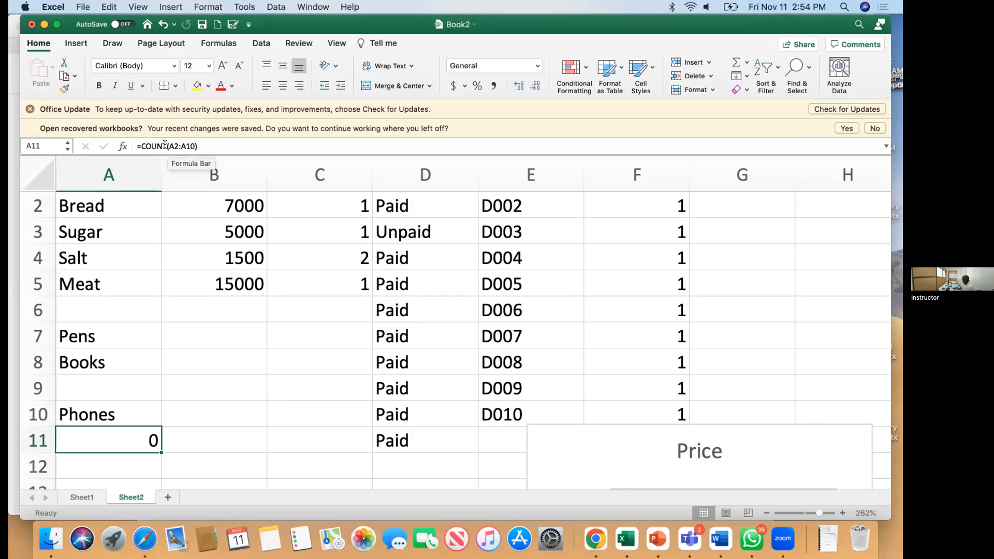
Step: Enter 1000 in A6 and 4 in A9, then step down column A from A2
click(81, 308)
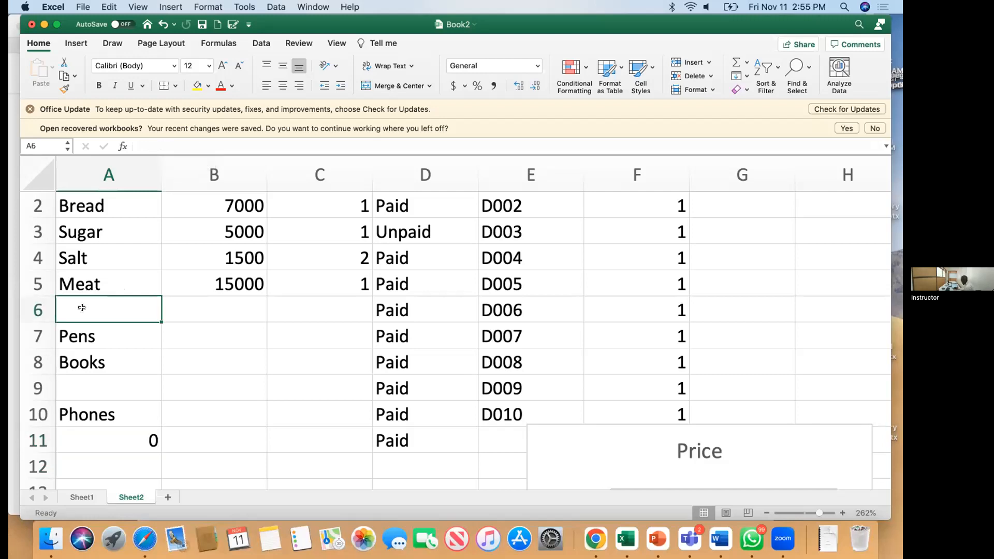
text(1)
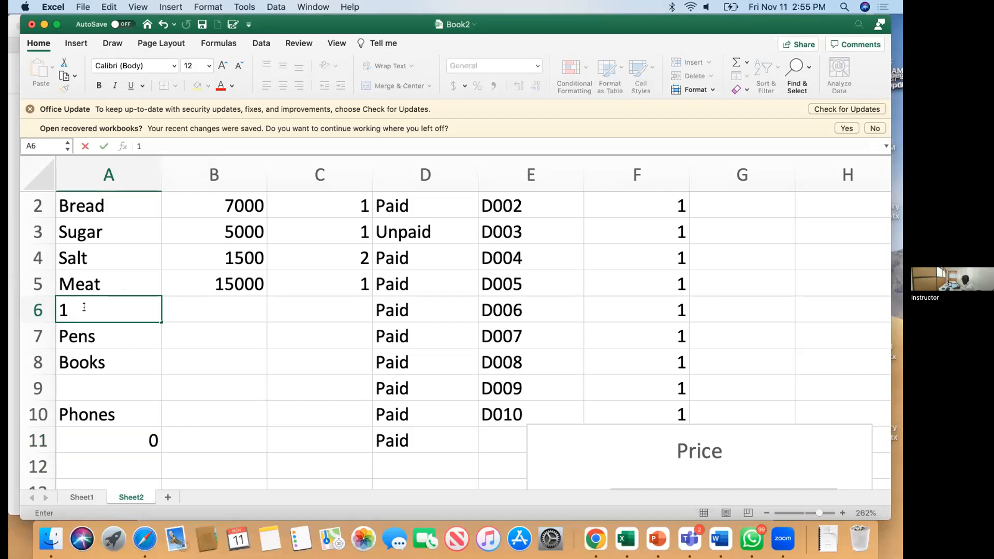
text(000)
key(Return)
key(Return)
key(Return)
text(4)
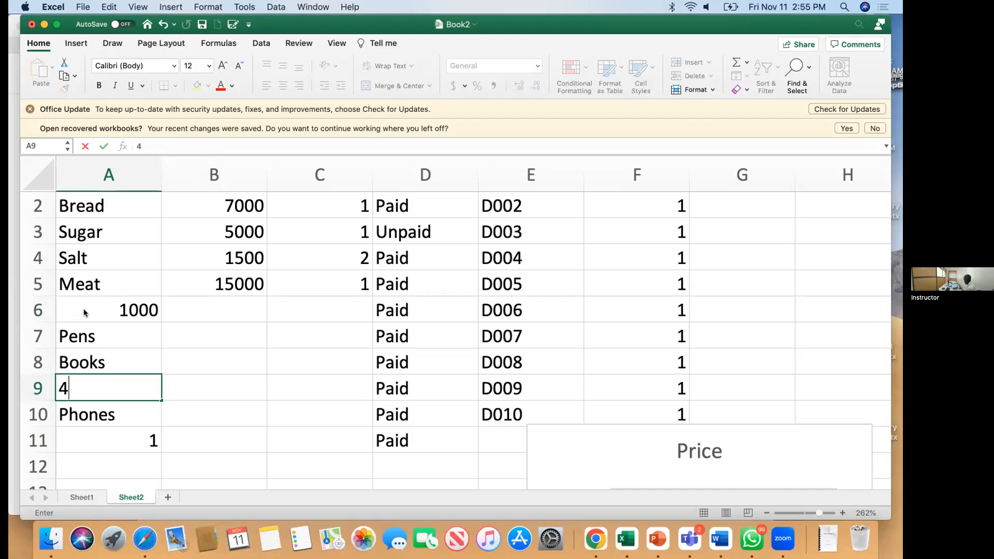
key(Return)
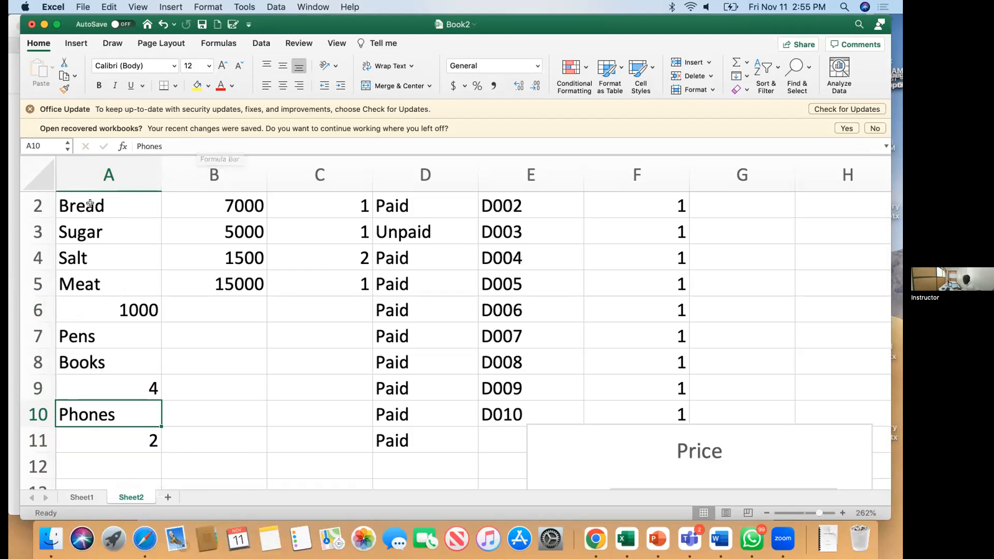
scroll(72, 196, up, 1)
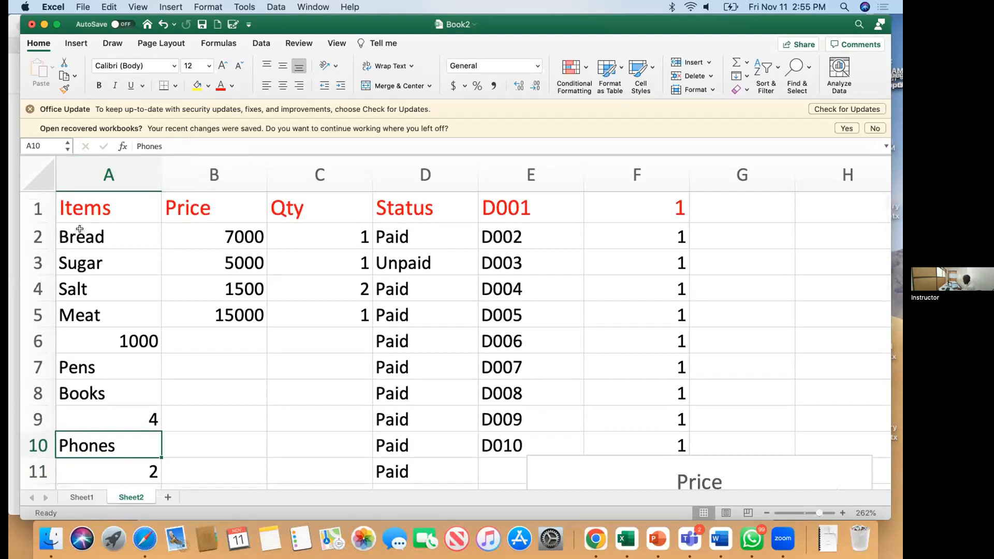
click(81, 228)
key(Down)
key(Down)
key(Down)
key(Down)
key(Down)
key(Down)
key(Down)
key(Down)
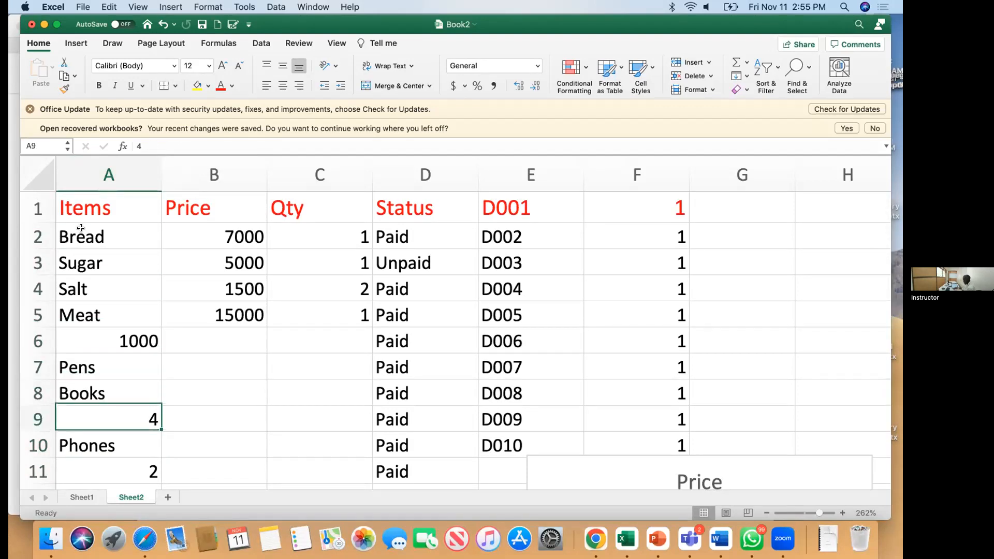
key(Down)
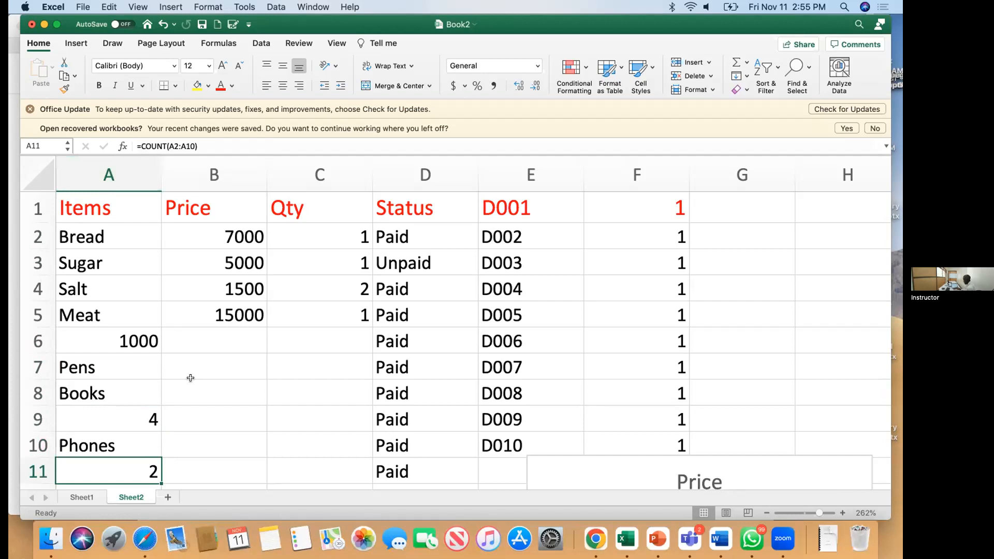
Step: Enter the formula =COUNTA(A2:A10) in cell A12
scroll(191, 378, down, 2)
click(126, 437)
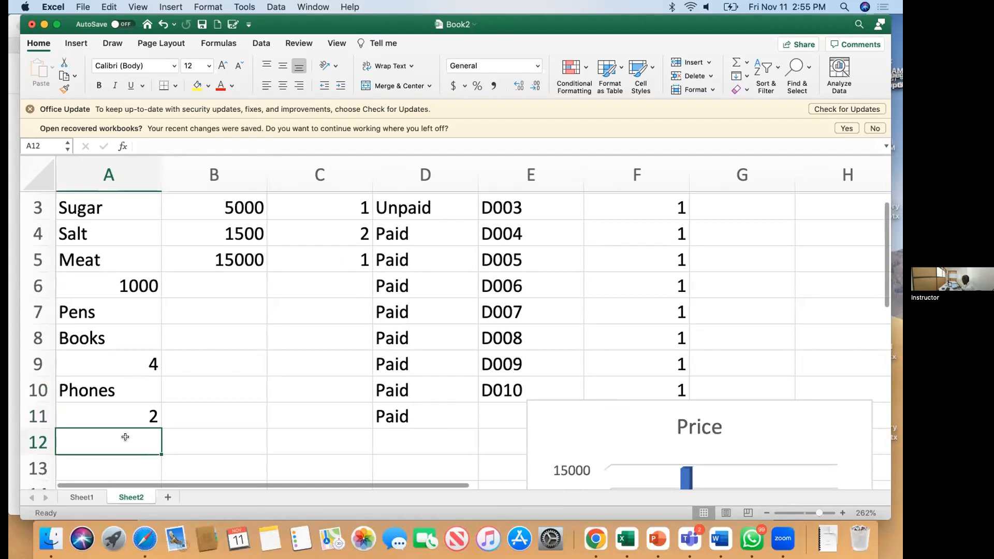
text(=)
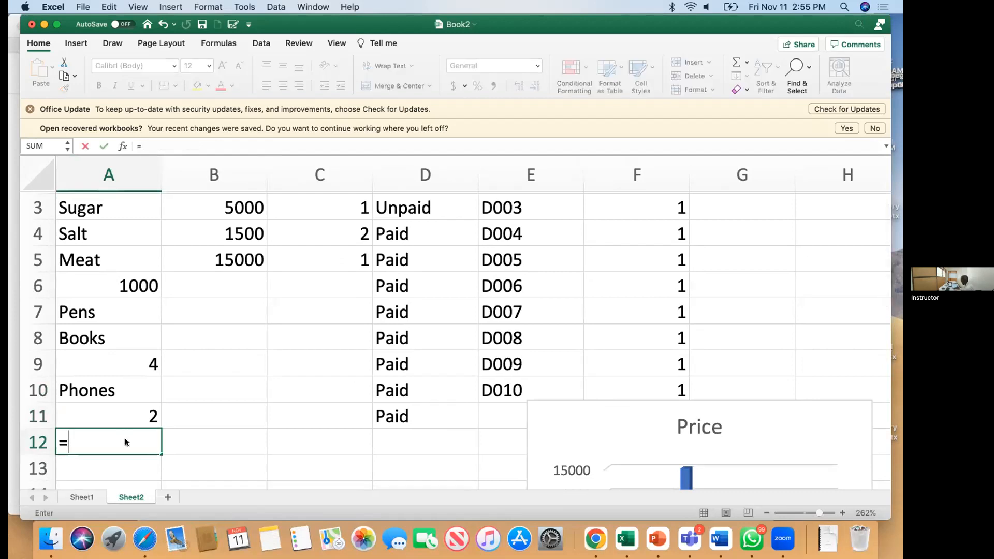
text(coun)
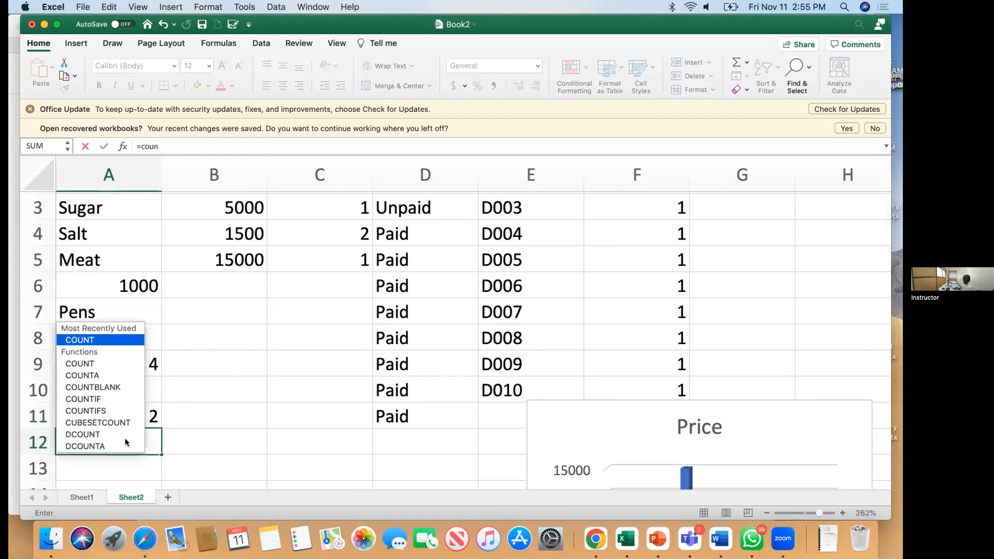
double_click(87, 374)
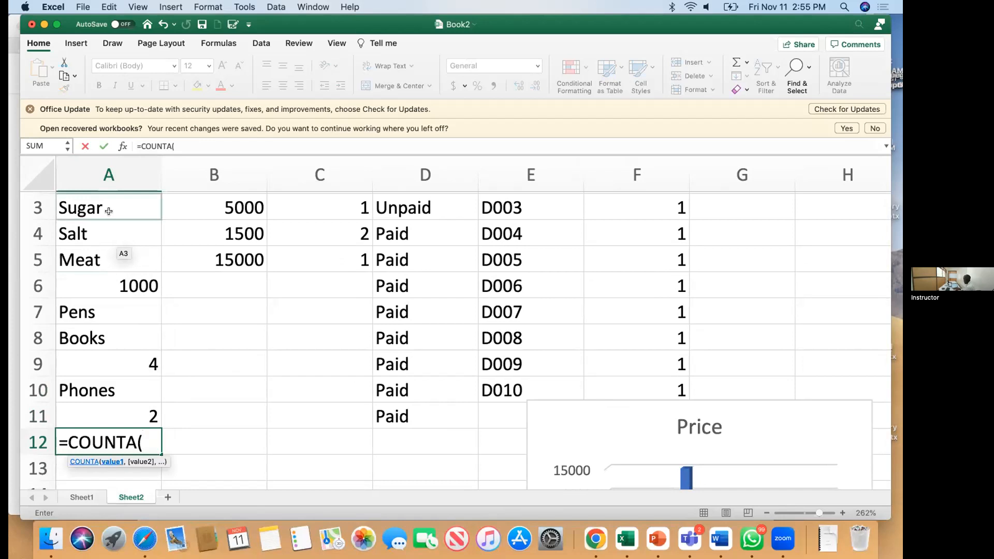
scroll(106, 222, up, 2)
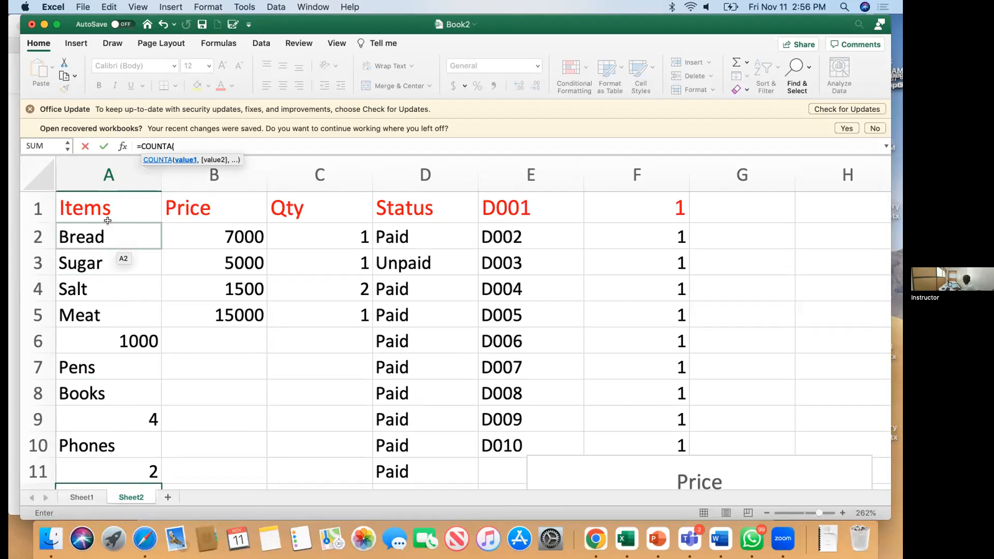
click(107, 221)
drag(107, 221, 121, 446)
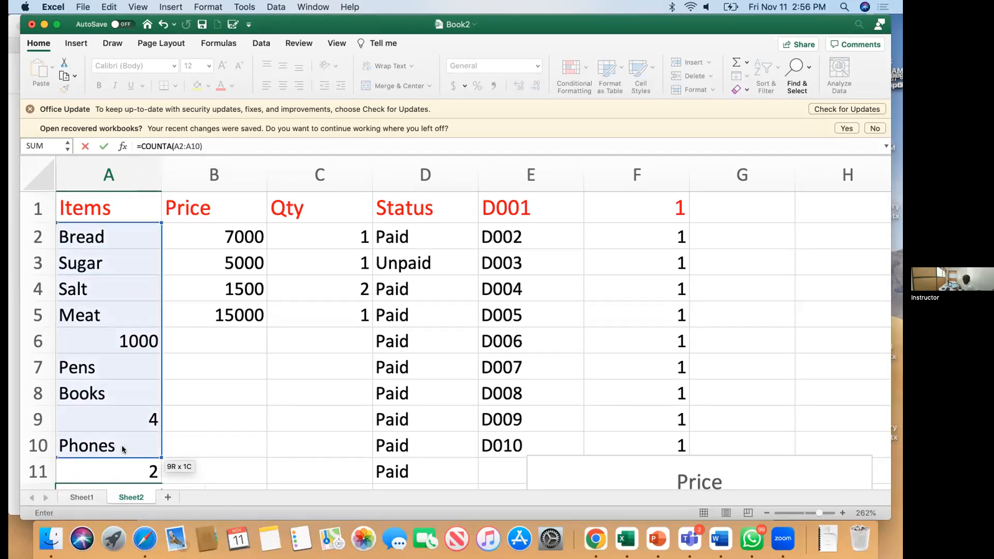
key(Return)
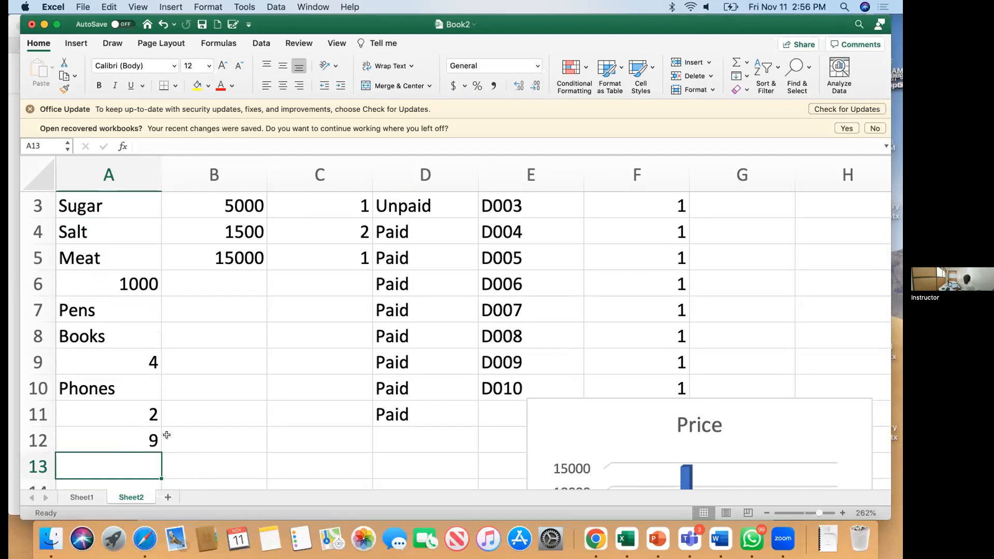
scroll(228, 409, up, 1)
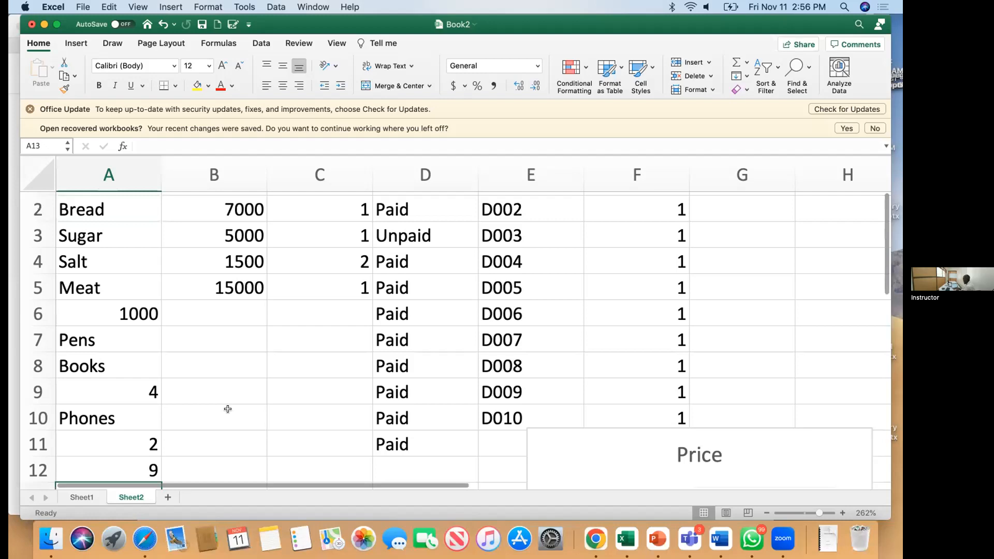
scroll(228, 409, up, 1)
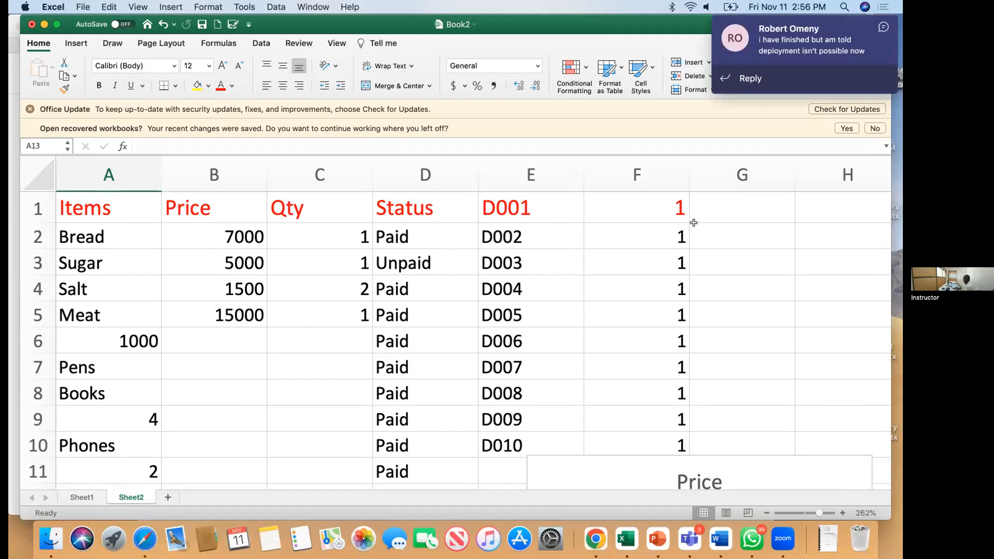
Step: Add an Age header in G1, then delete the 20 entered below it
click(742, 210)
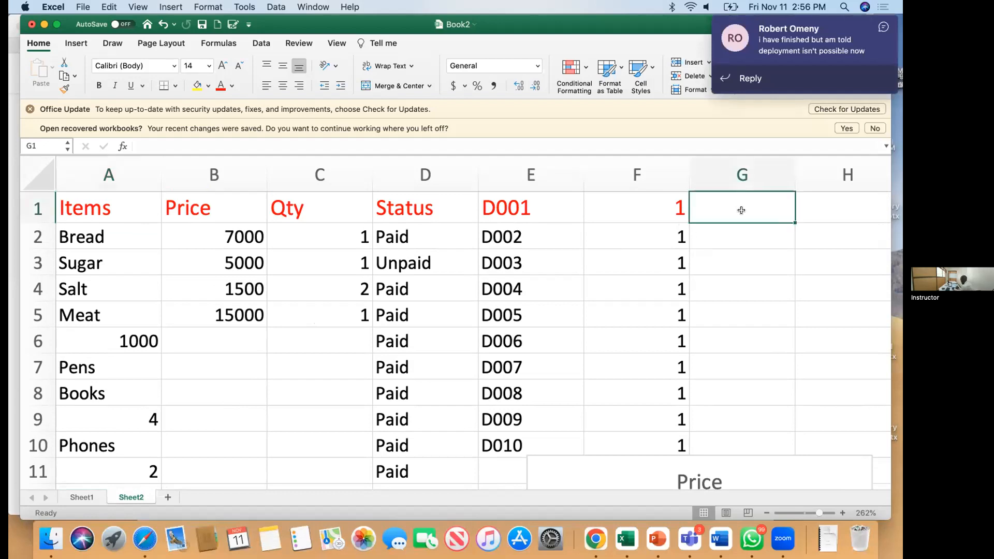
text(Age)
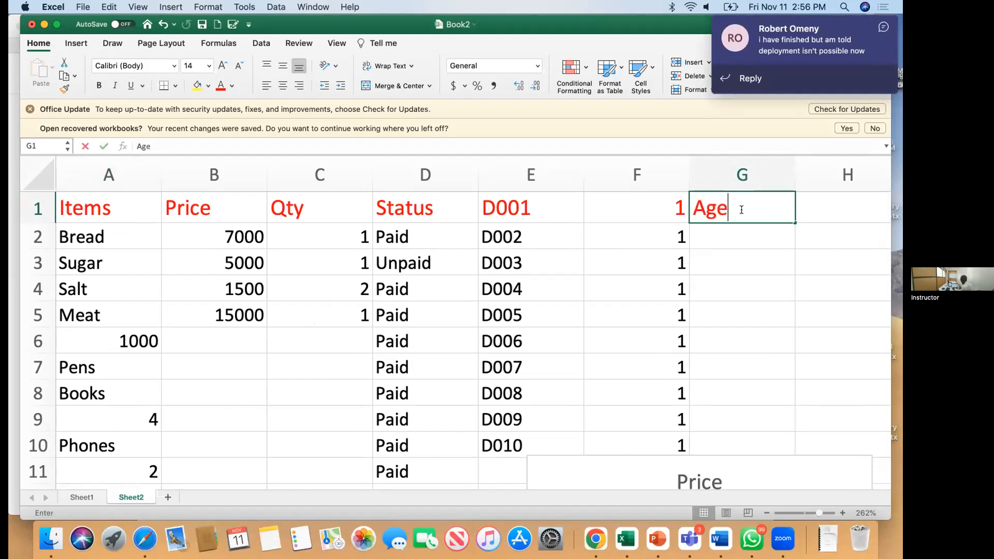
key(Return)
text(20)
key(BackSpace)
key(BackSpace)
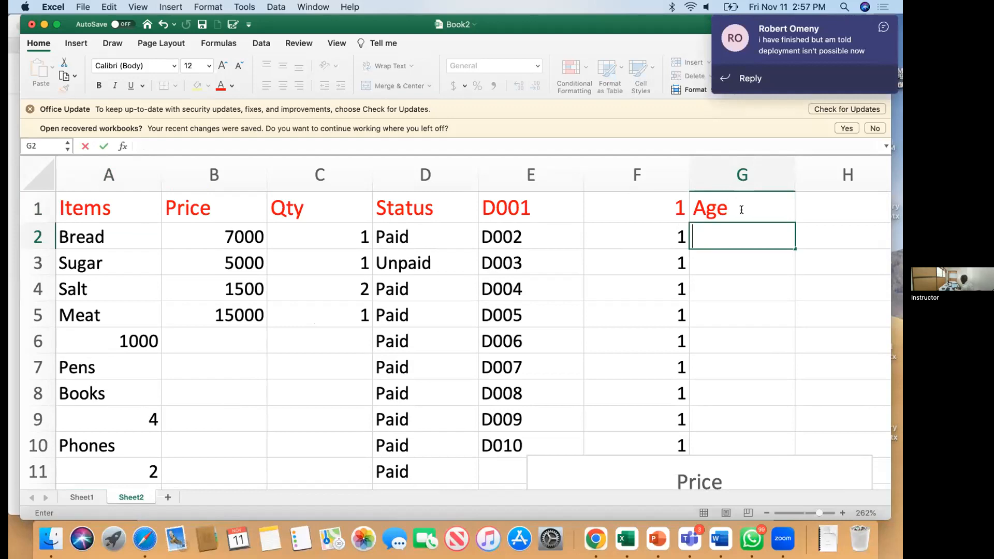
Step: Set Qty to 5 for Bread, 10 for Sugar and 13 for Meat, then select A2:A5
click(327, 232)
text(5)
key(Return)
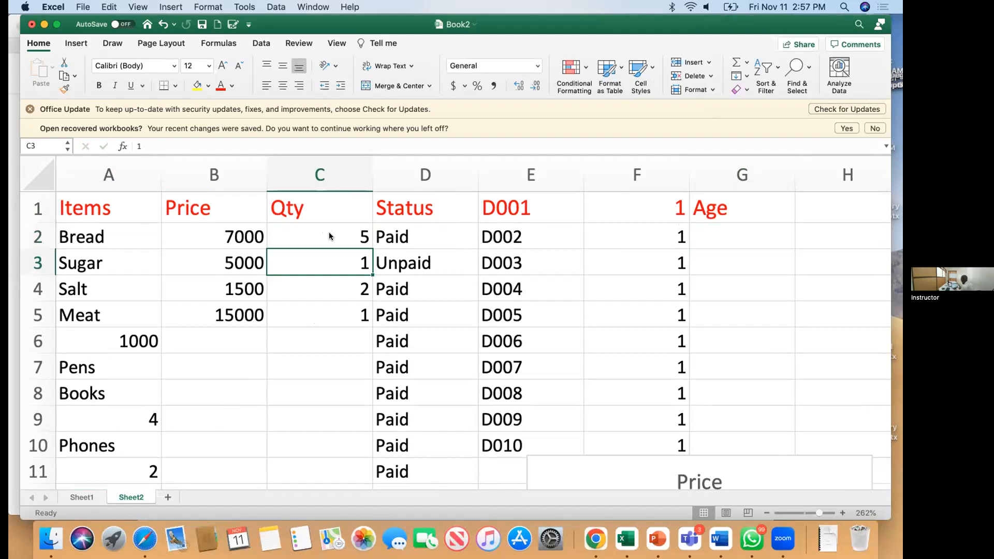
text(10)
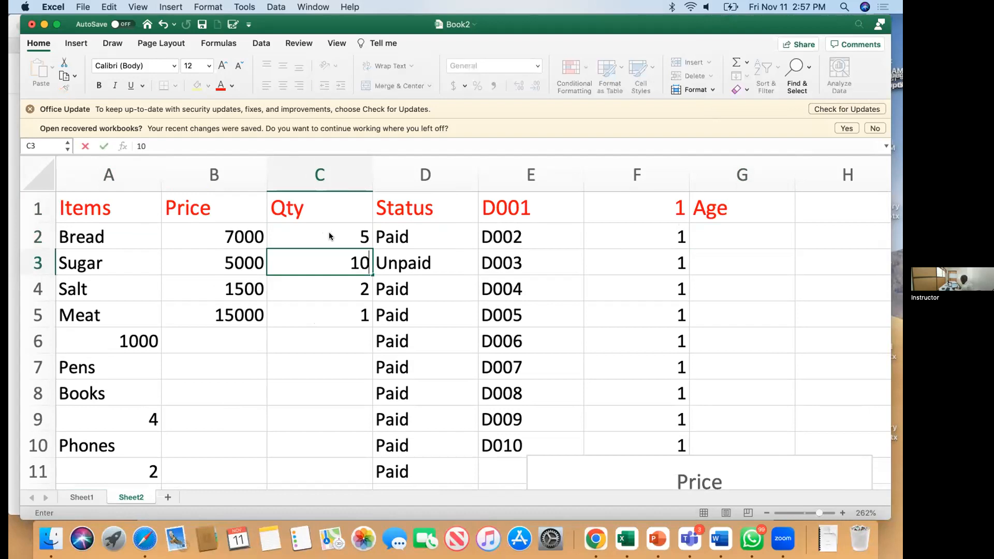
key(Return)
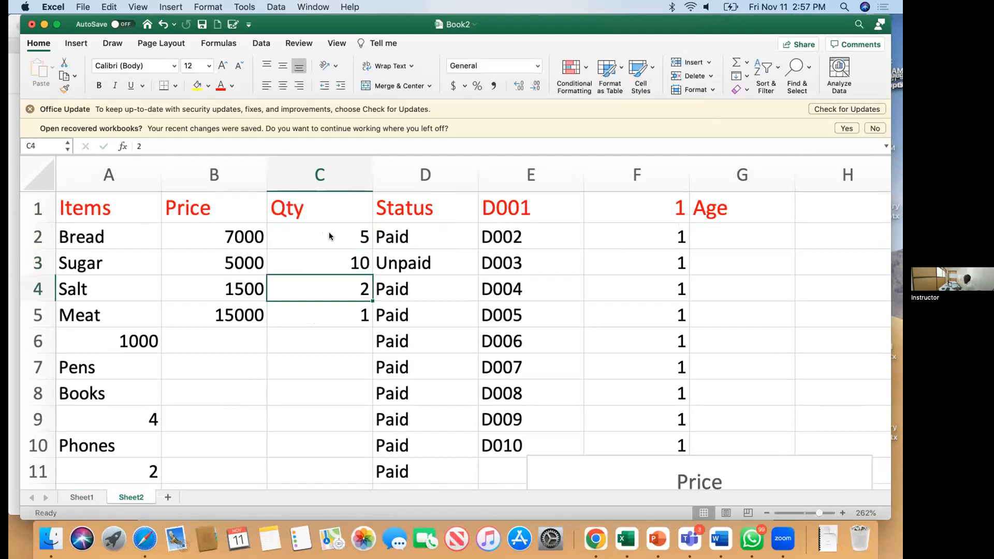
key(Down)
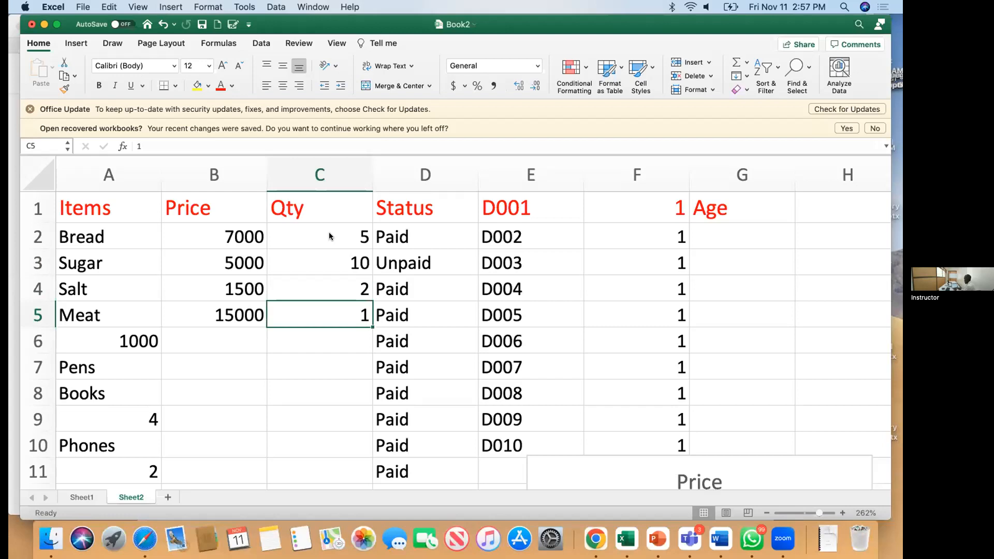
text(13)
key(Return)
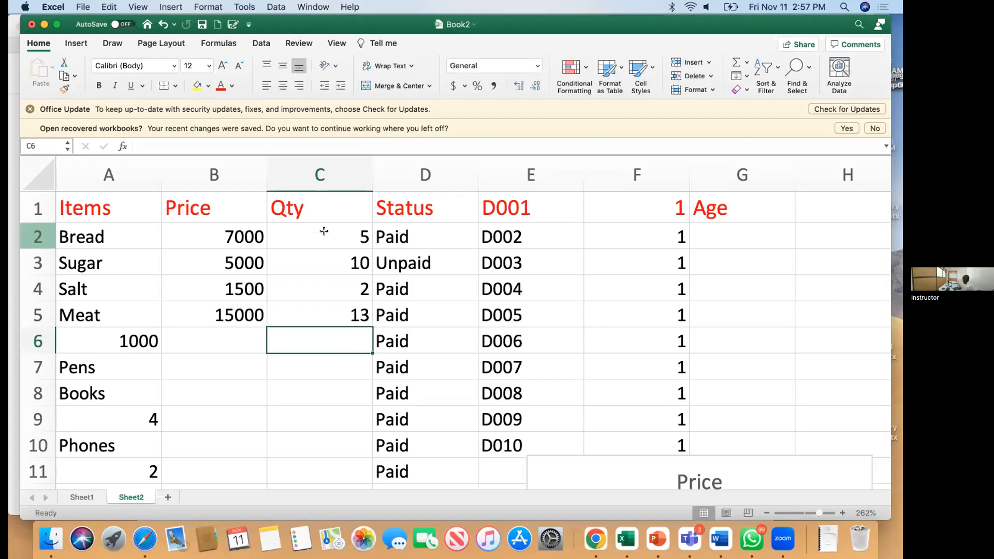
drag(109, 236, 108, 316)
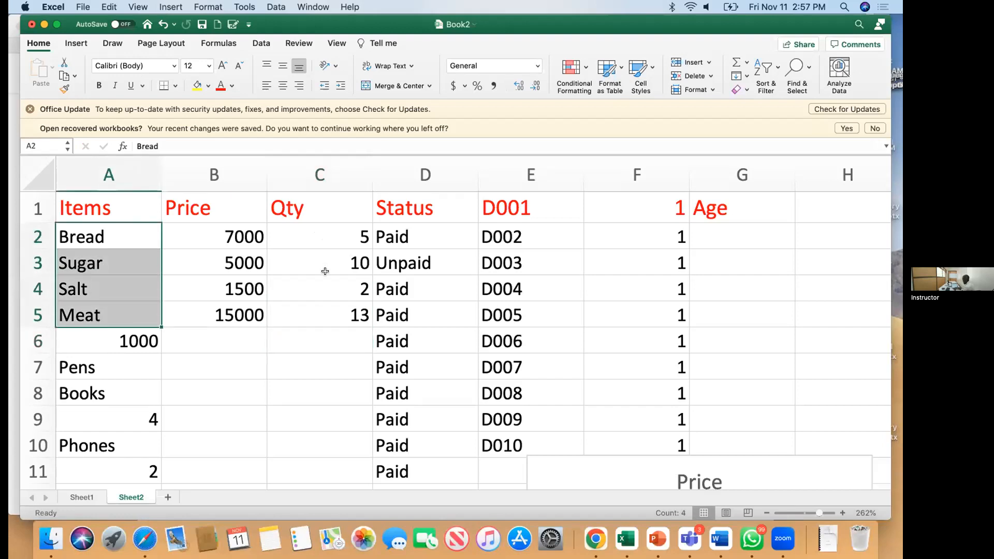
Step: Add Qty C2:C5 to the selection and insert a 3-D pie chart
drag(321, 237, 325, 321)
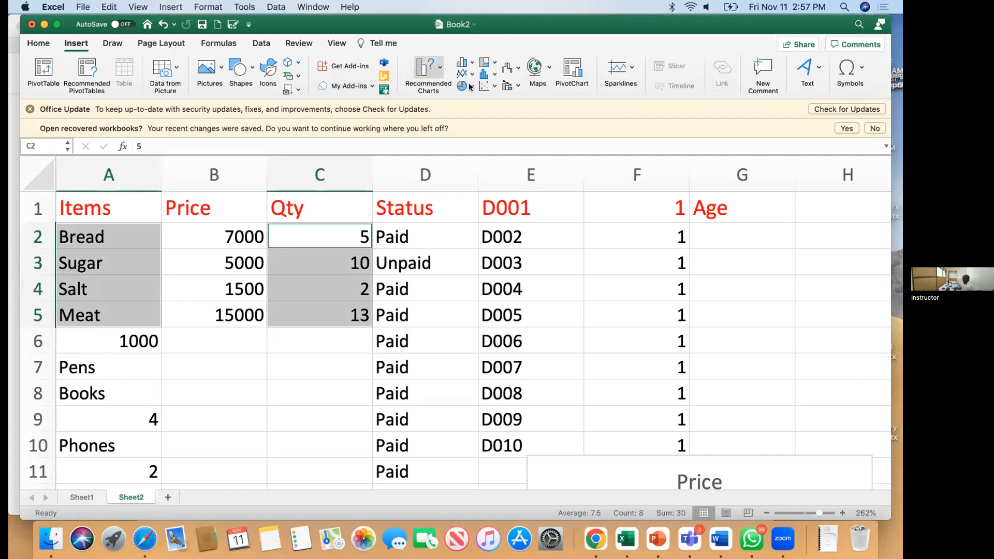
click(471, 86)
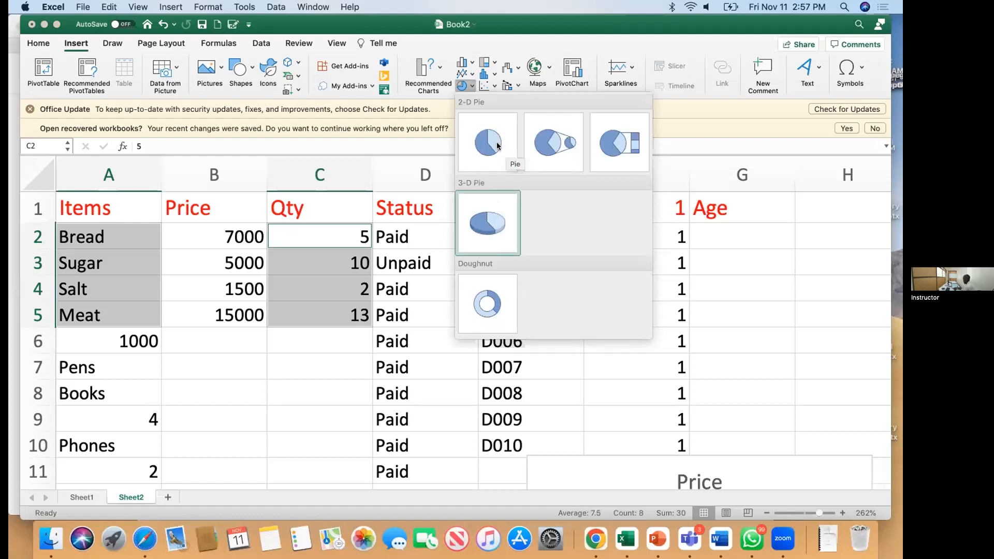
click(483, 223)
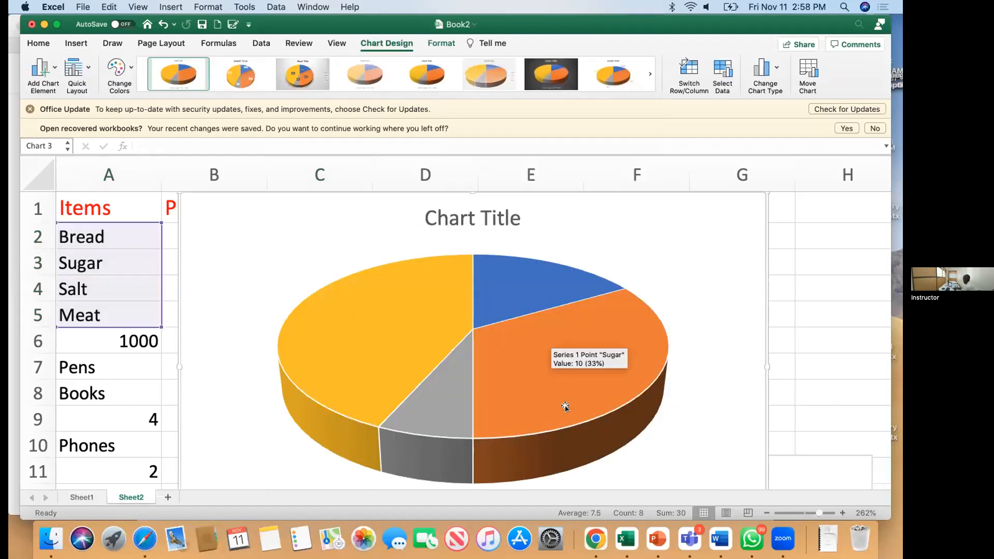
Step: Replace the pie chart's title text with 'Quantity'
click(464, 213)
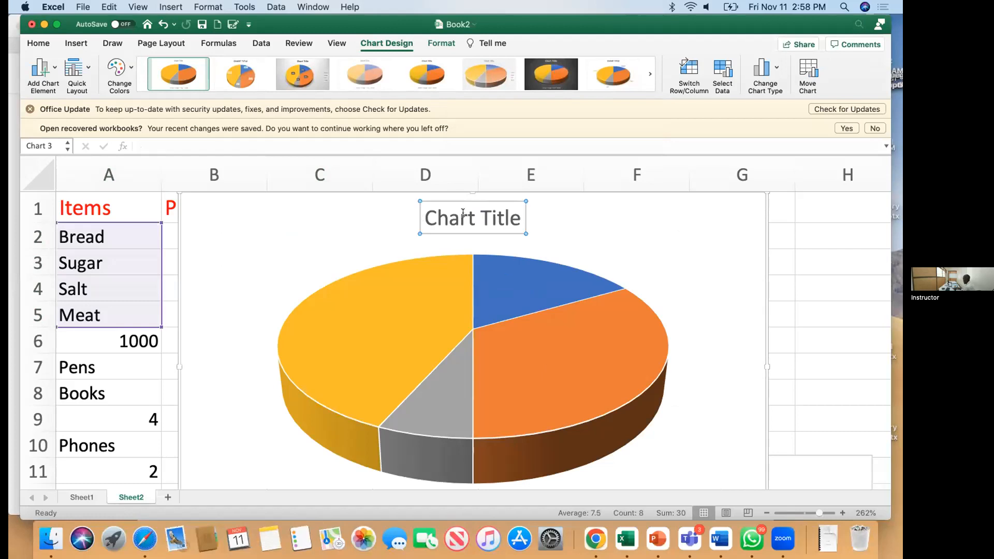
click(515, 216)
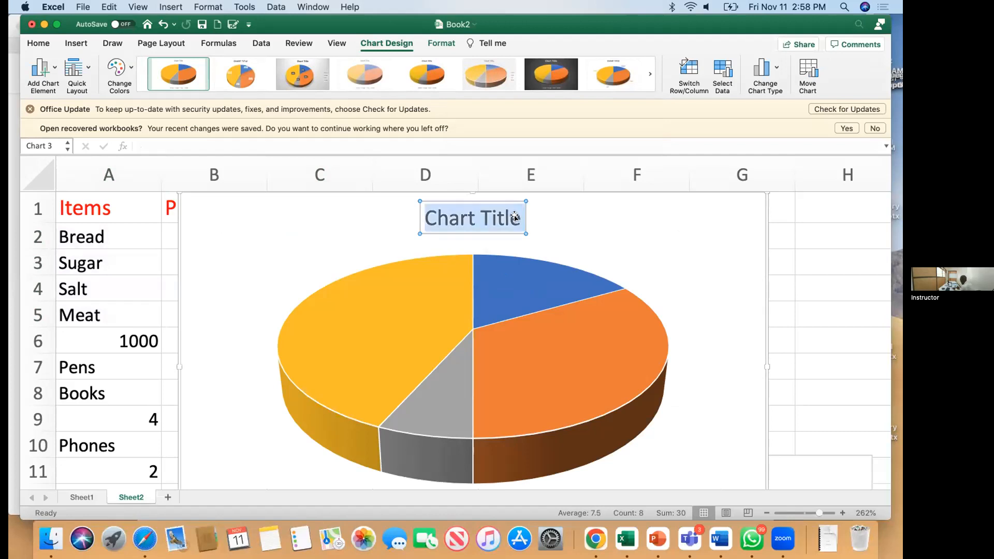
text(Quantity)
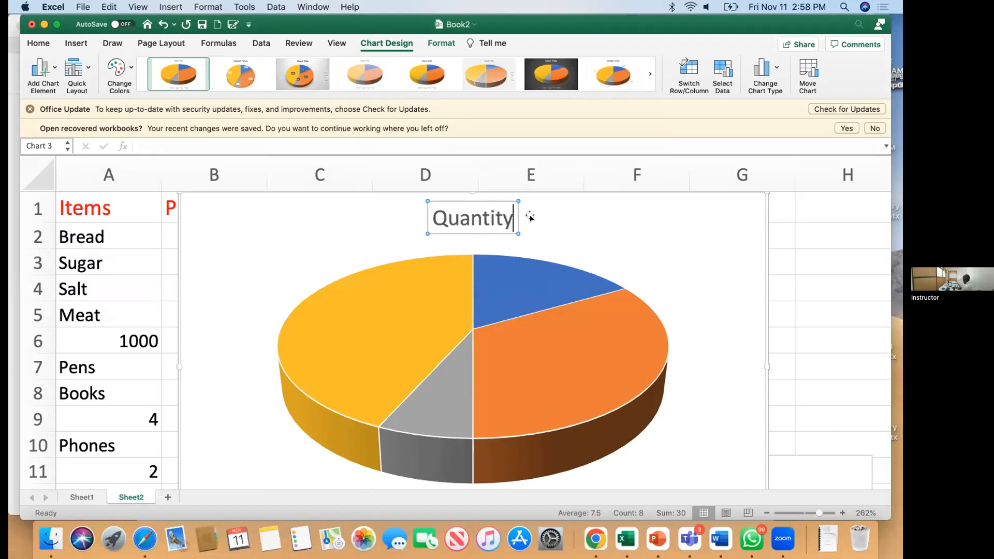
click(555, 238)
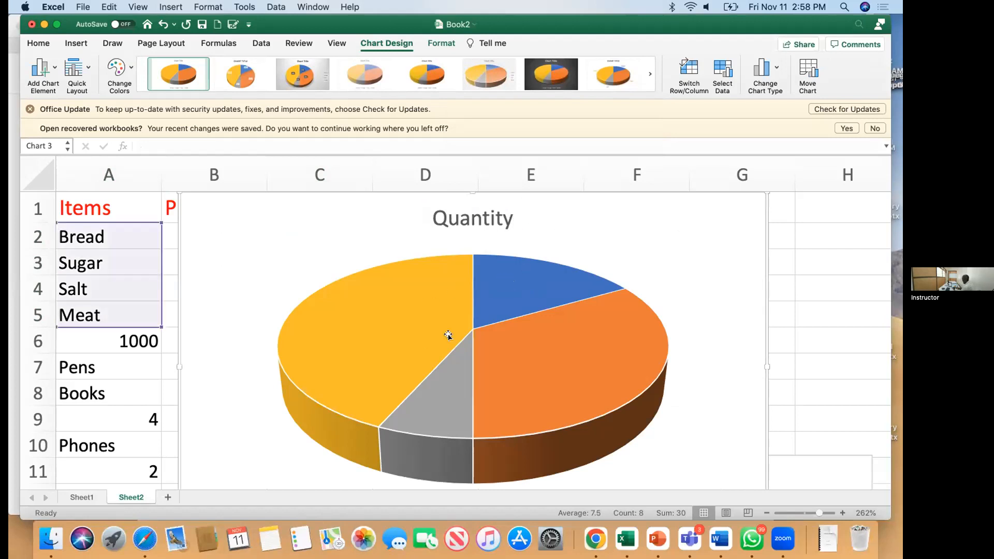
Step: Open the pie series' options and dismiss them without changes
scroll(413, 304, down, 1)
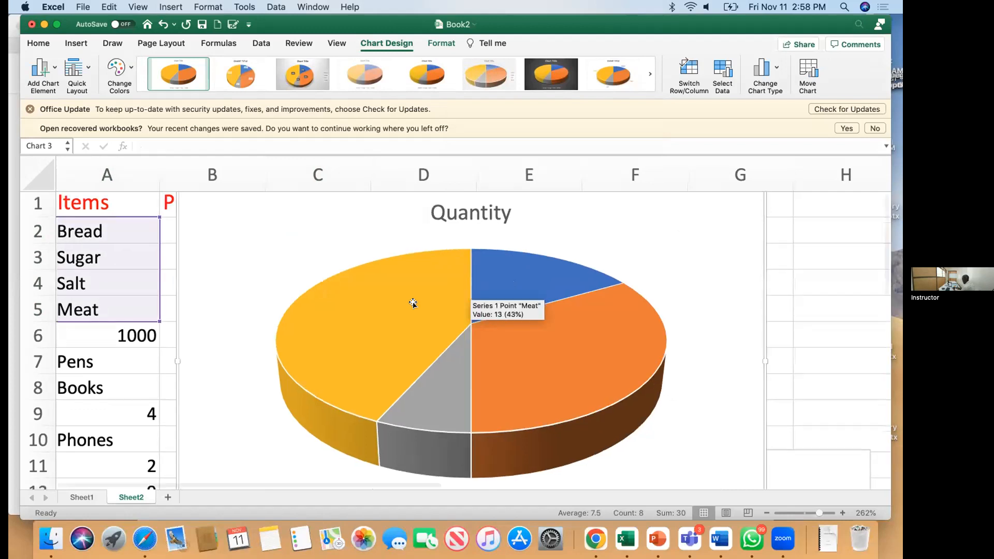
scroll(414, 304, down, 3)
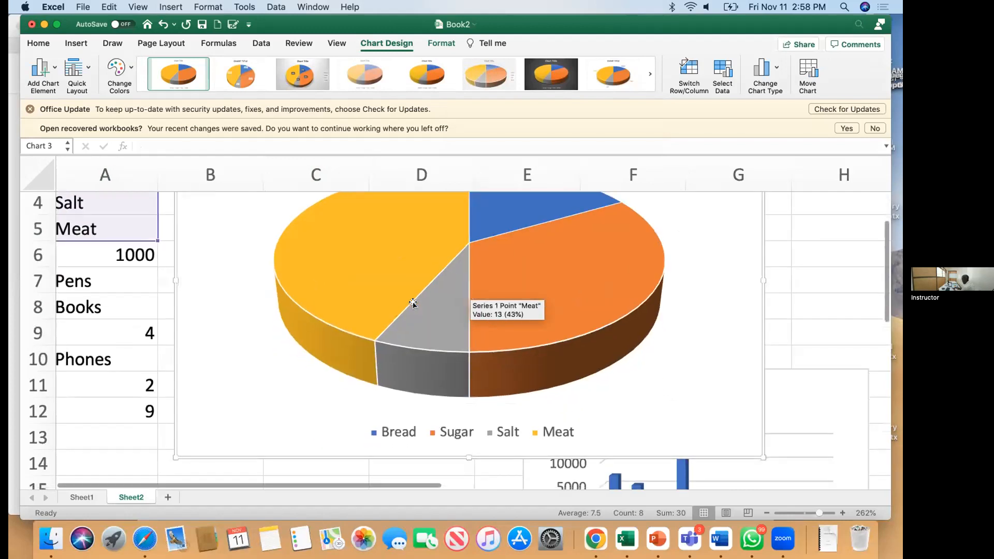
scroll(413, 304, down, 1)
scroll(413, 303, down, 1)
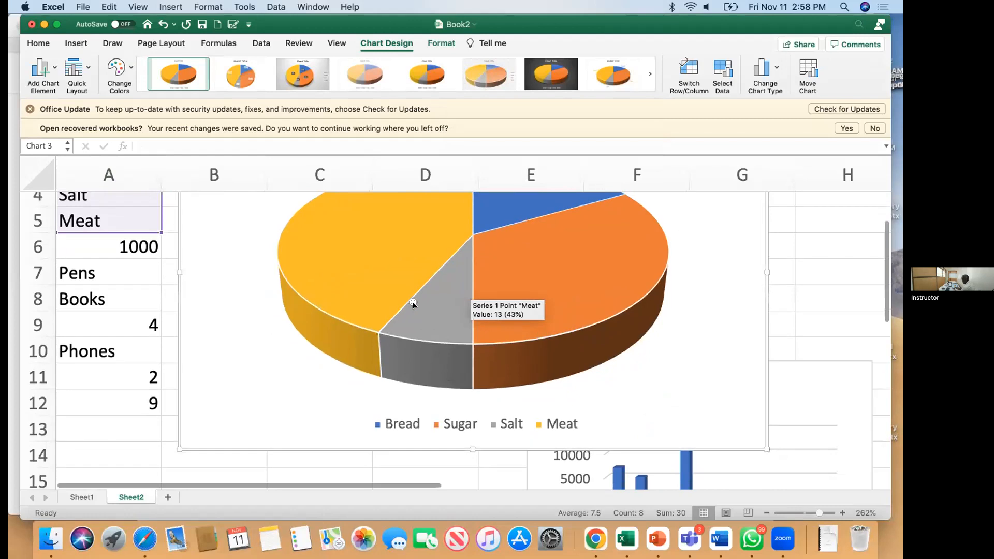
scroll(413, 304, up, 2)
scroll(413, 304, up, 2)
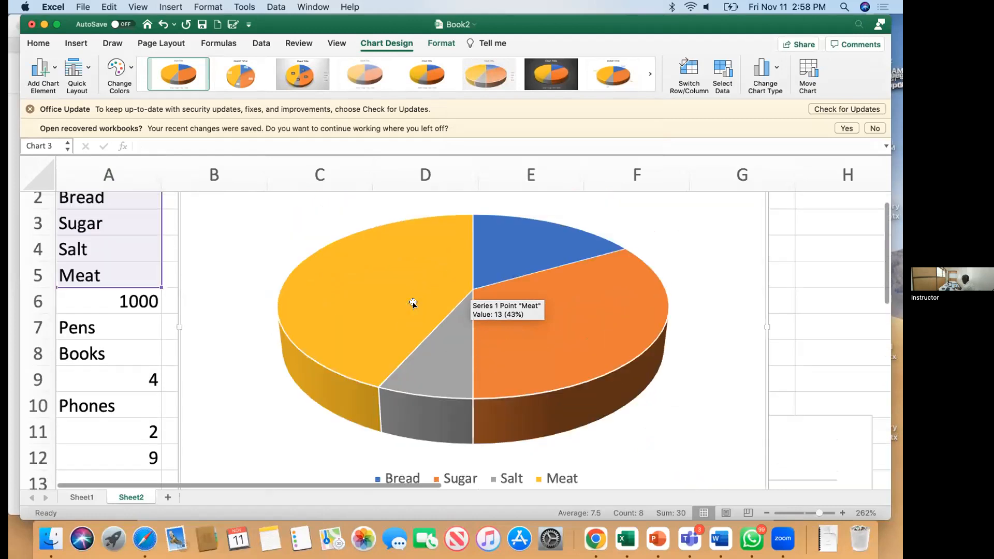
scroll(413, 304, down, 2)
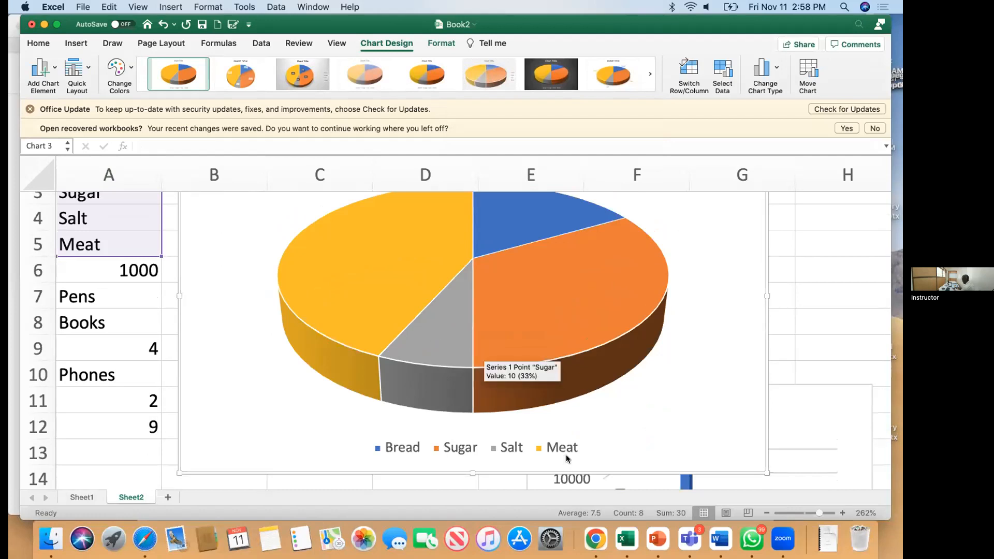
right_click(357, 289)
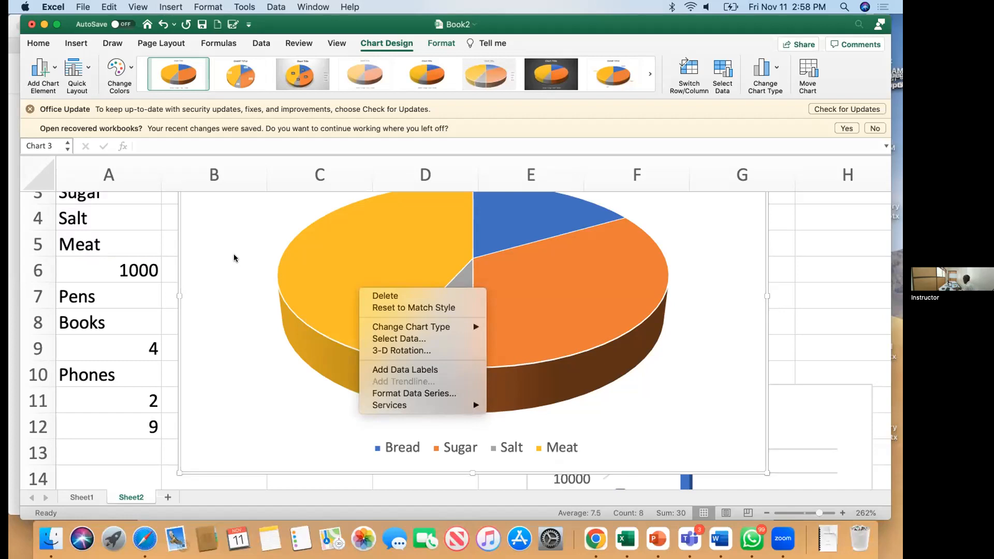
key(Escape)
scroll(236, 254, up, 3)
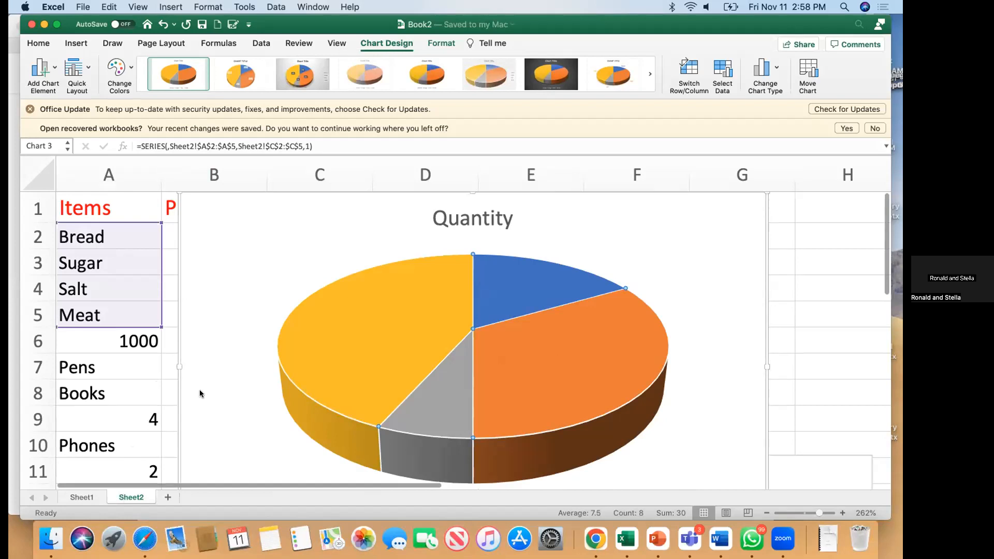
Step: Rename the Sheet2 tab to 'Graphs', then switch to Sheet1
right_click(131, 497)
click(176, 397)
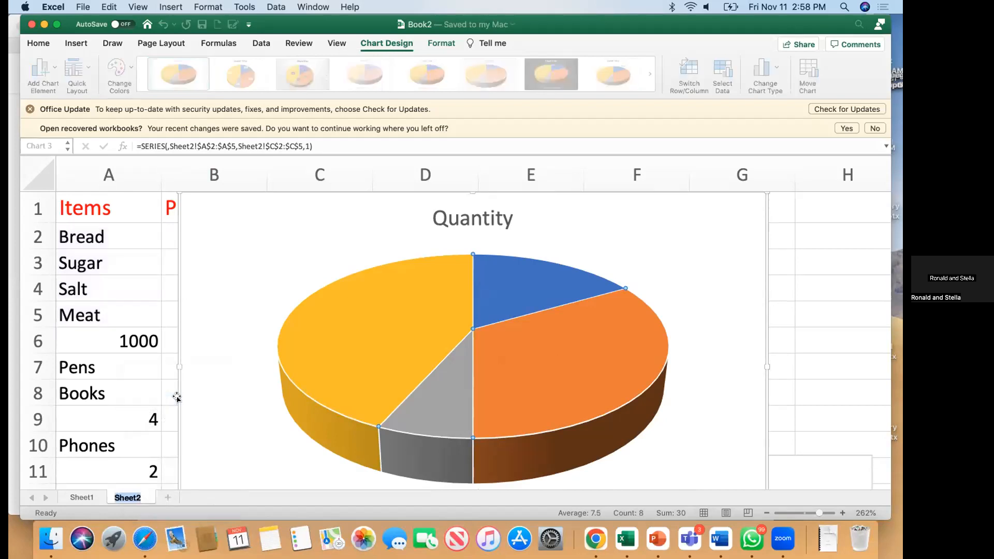
text(Graphs)
key(Return)
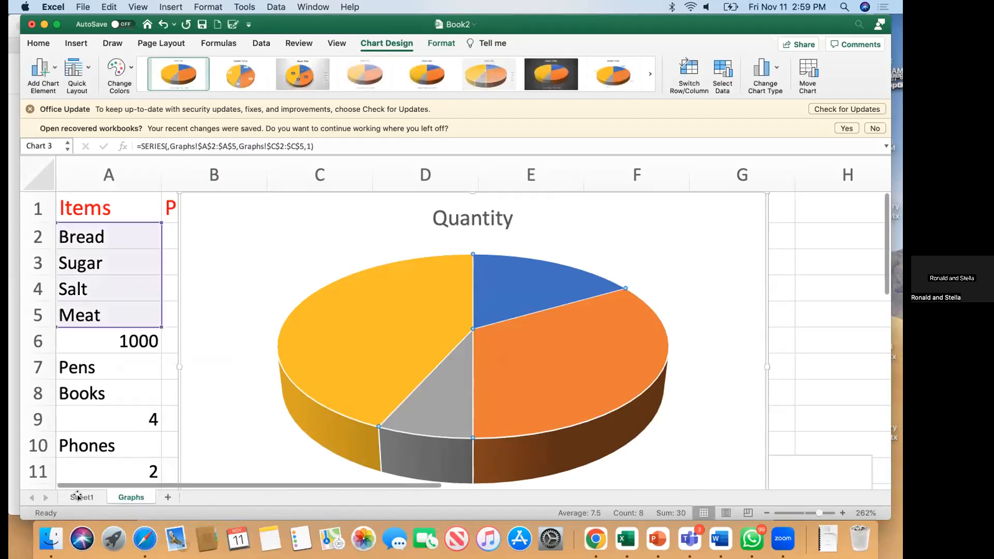
key(ctrl+Page_Up)
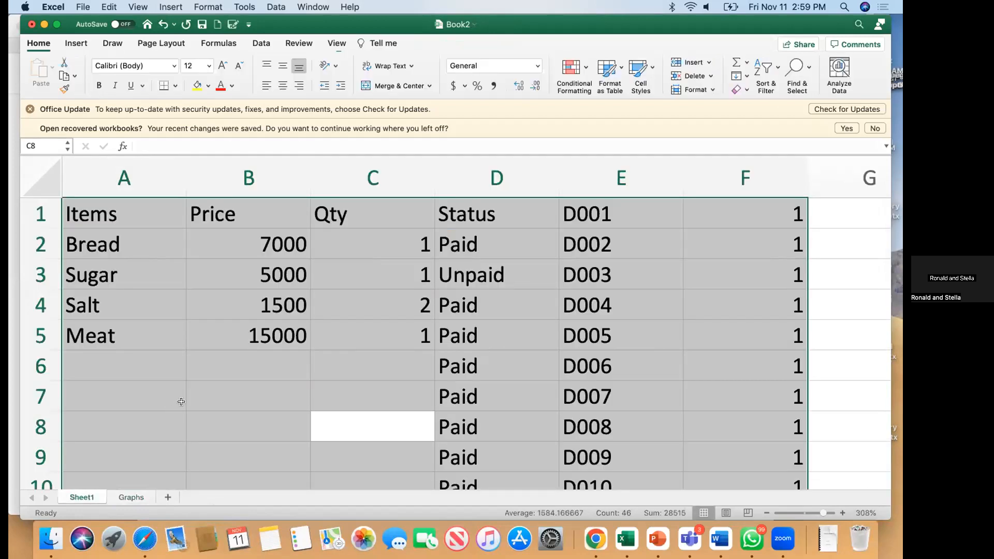
Step: Clear the table selection and select column A (Items), then add the Qty column
click(181, 402)
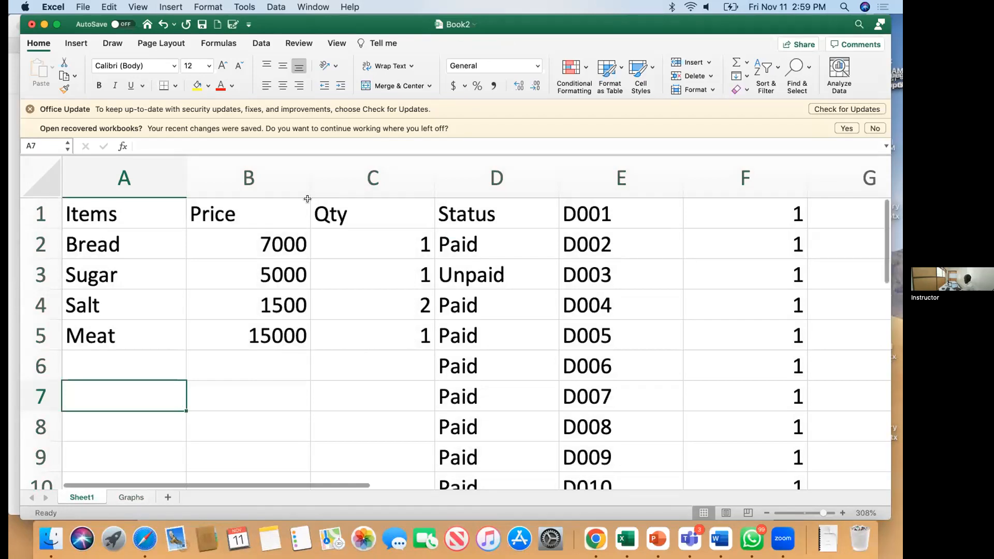
click(137, 172)
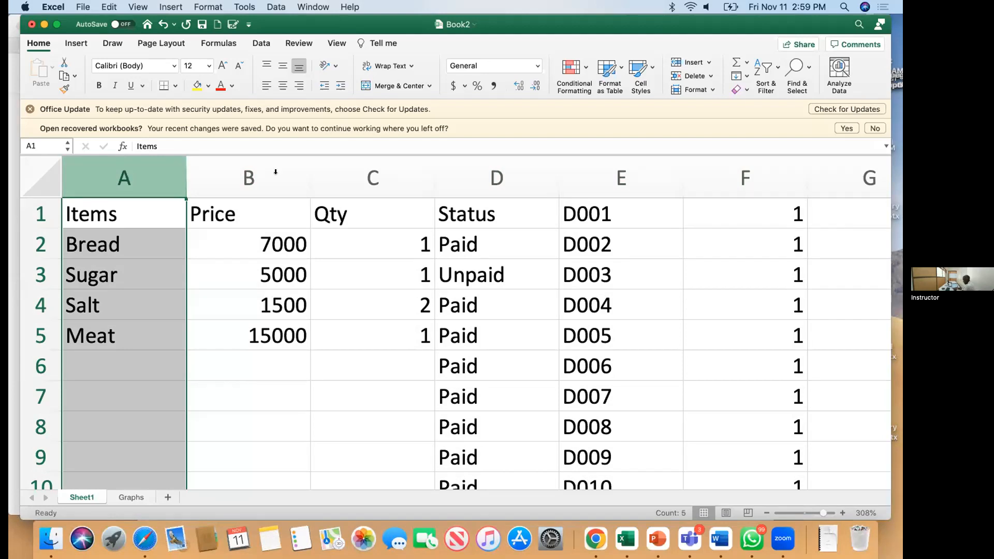
super+click(361, 169)
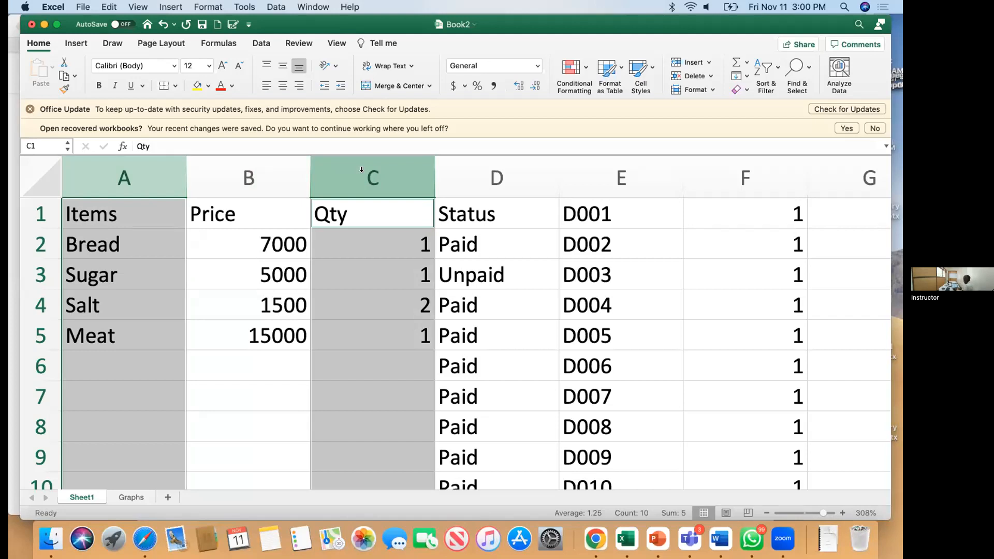
Step: Add and then remove the D001 column from the selection, and save Book2
super+click(610, 161)
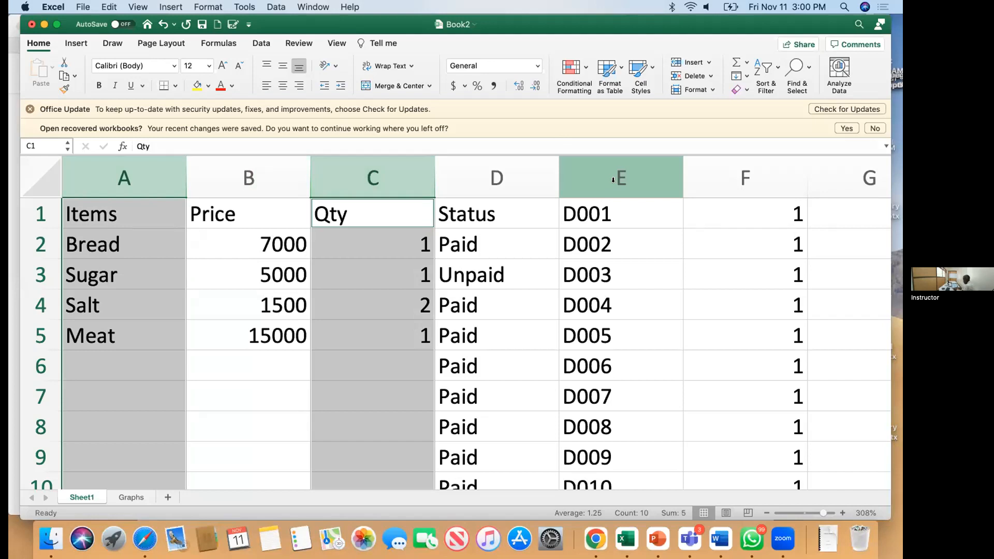
super+click(613, 180)
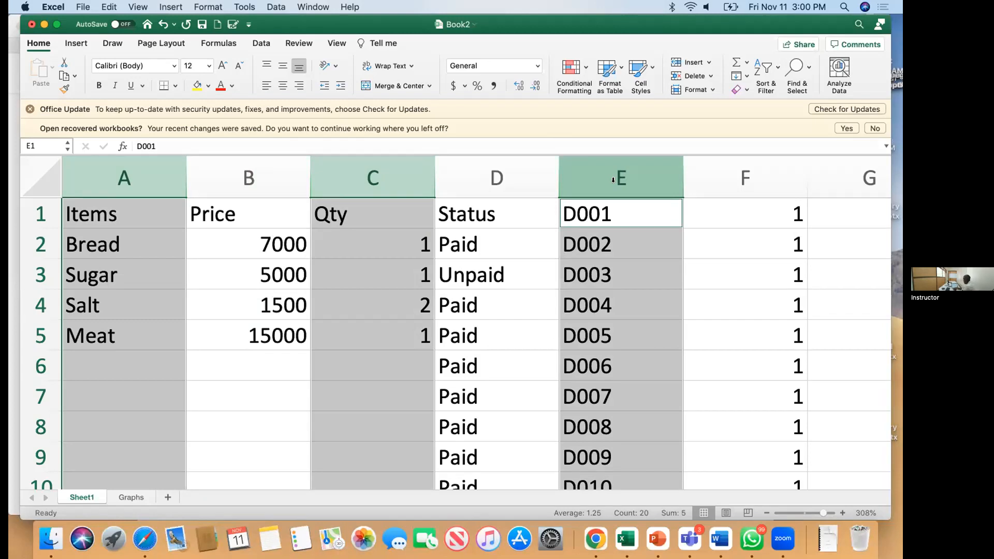
super+click(613, 180)
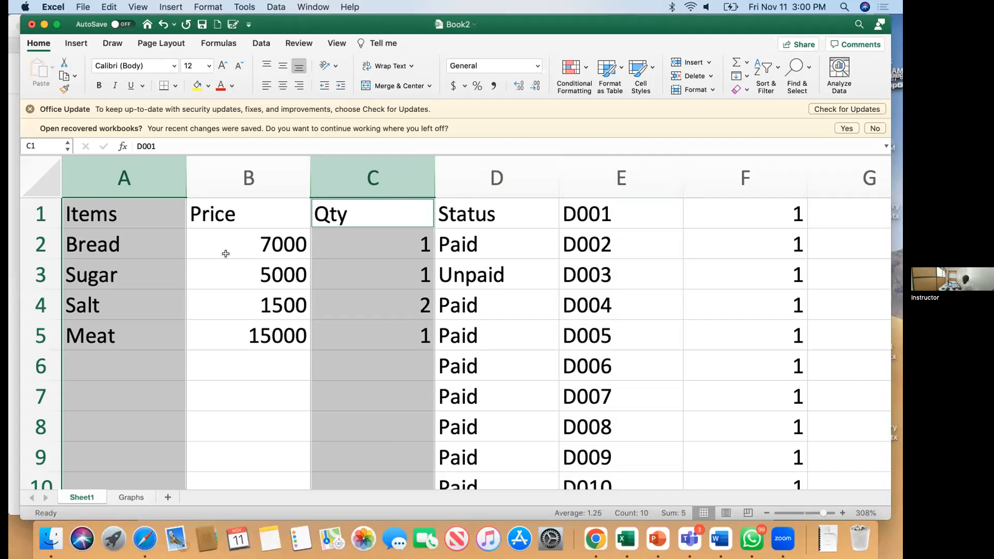
key(super+s)
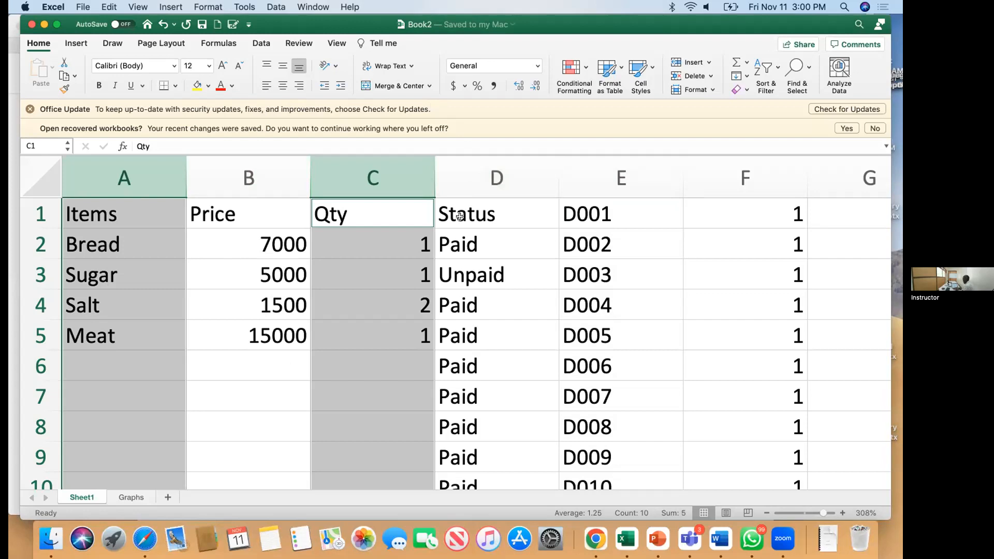
Step: Replace the 1 in cell F1 with the heading 'Contact'
scroll(460, 217, up, 1)
click(249, 240)
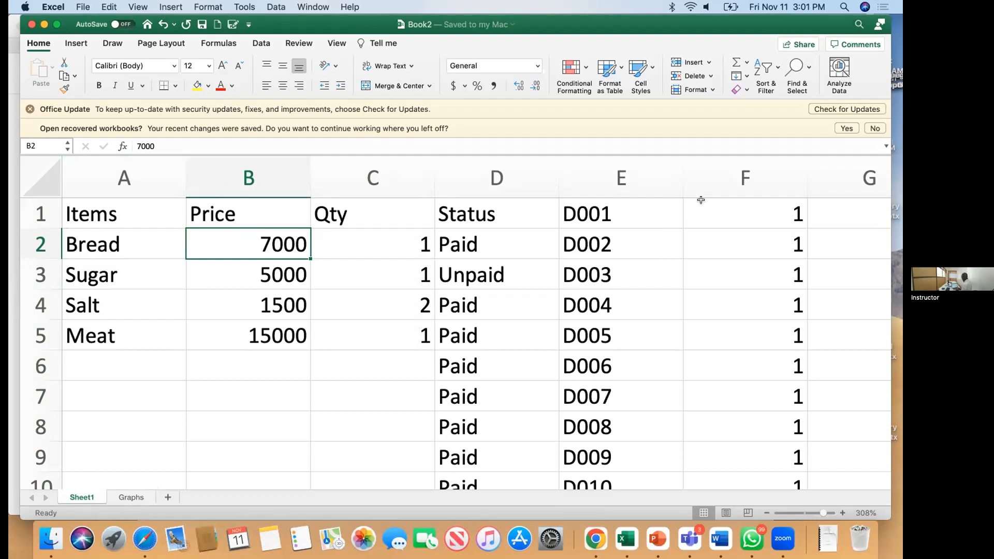
click(744, 213)
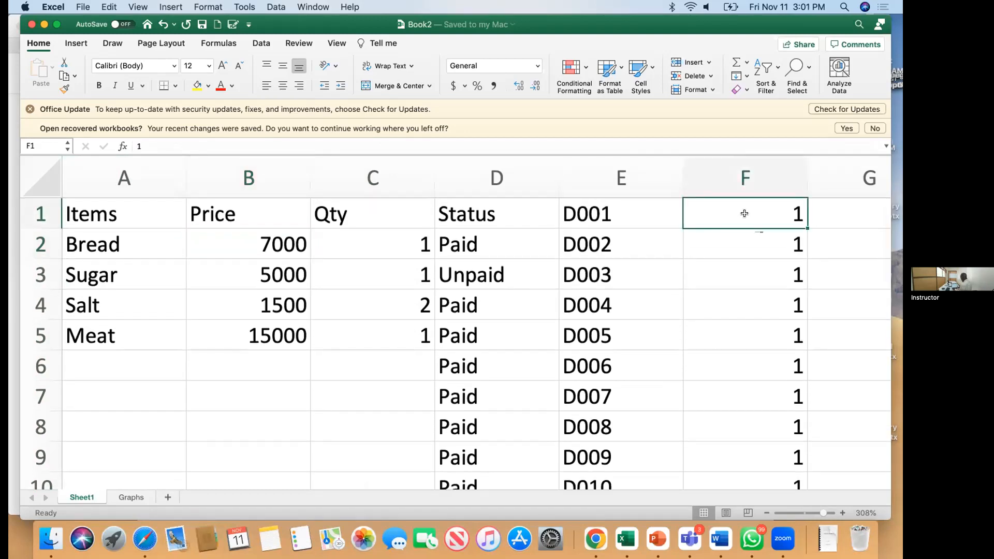
text(Contact)
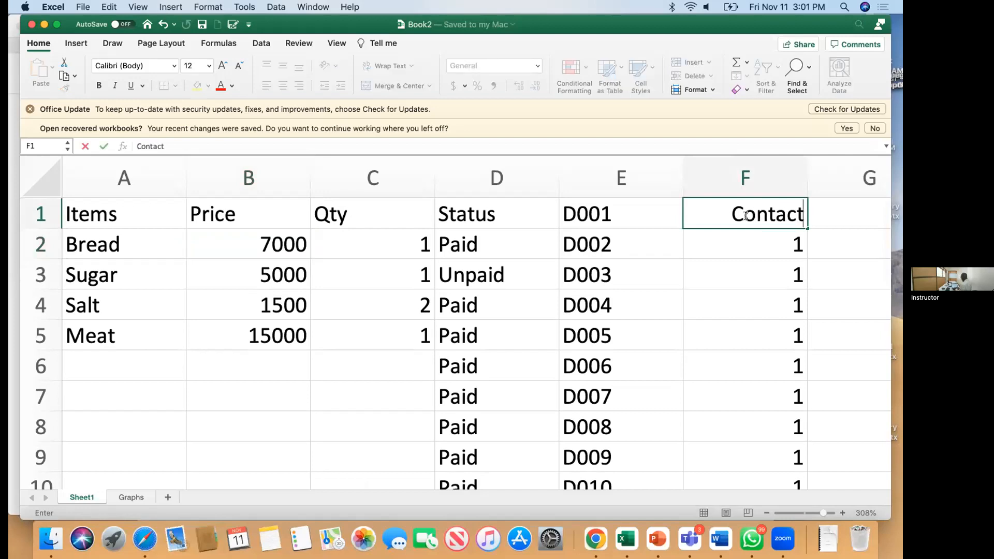
click(166, 499)
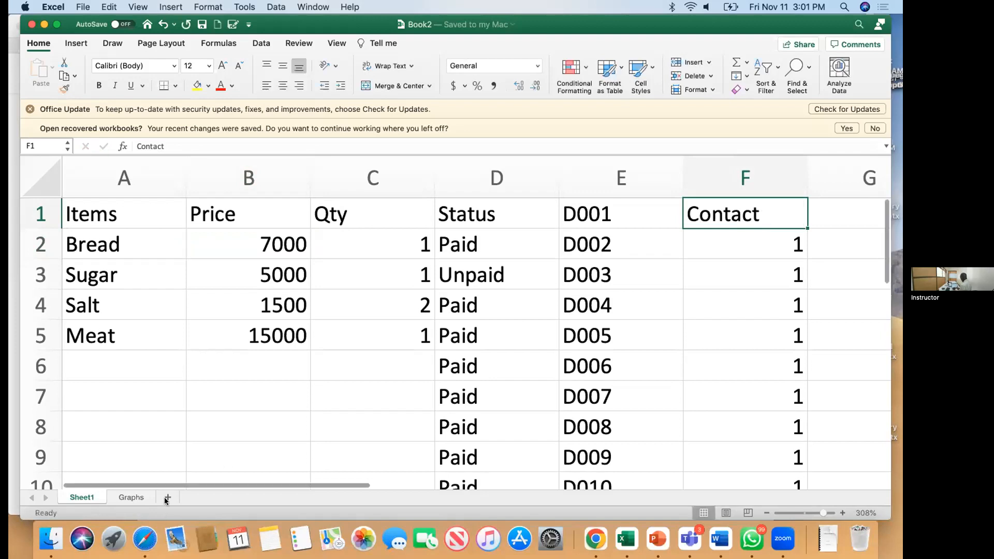
Step: Add a new sheet with headings NAMES, ADDRESS and CONTACT in A1:C1
click(167, 498)
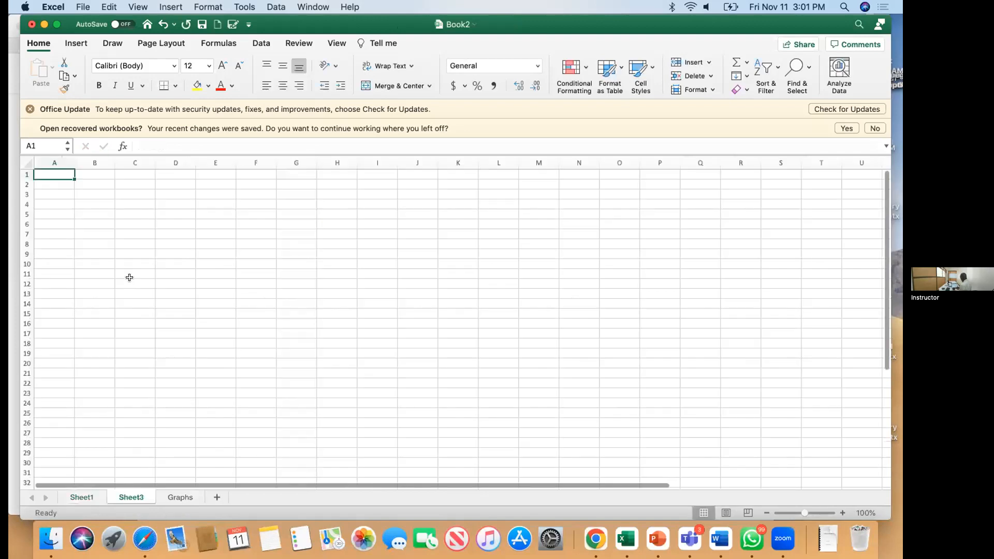
text(NAMES)
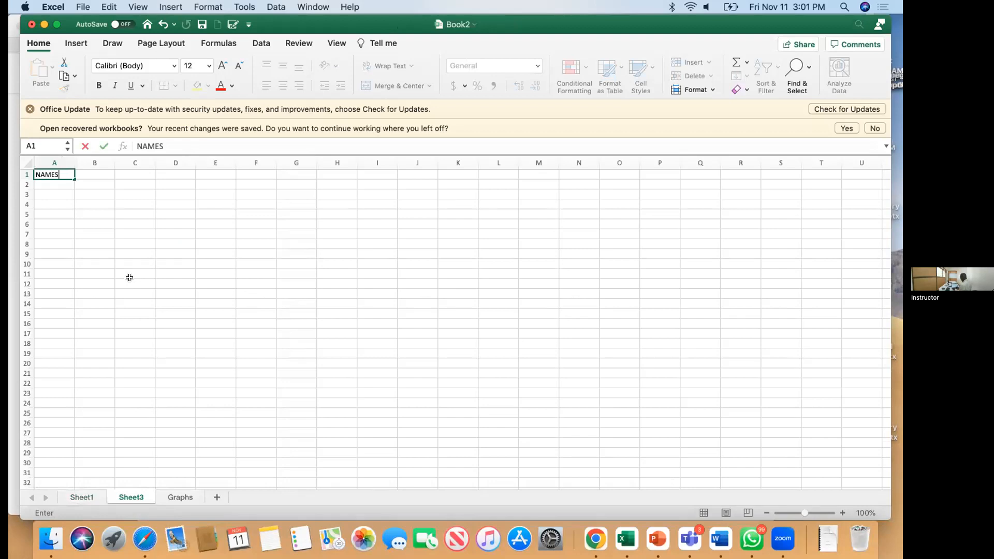
key(Tab)
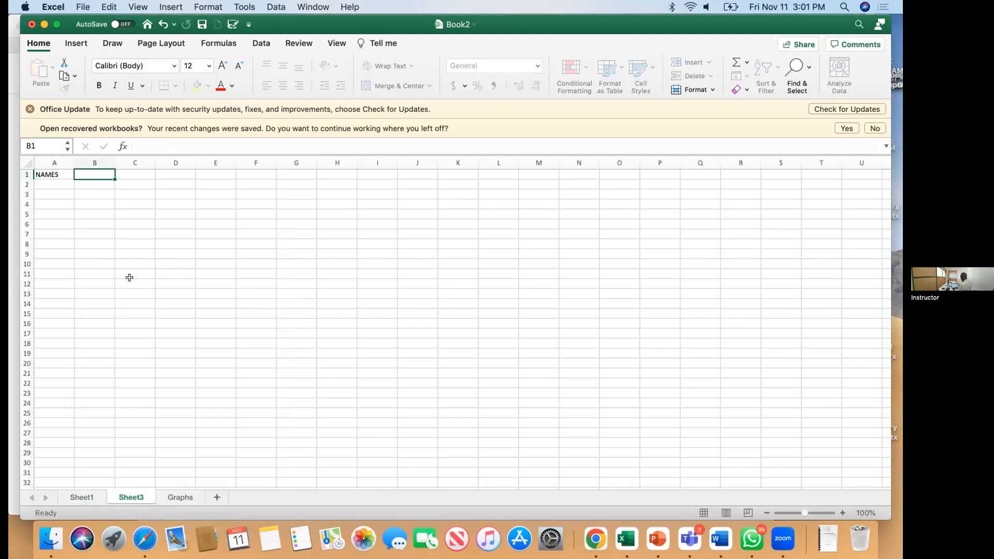
text(ADDRESS)
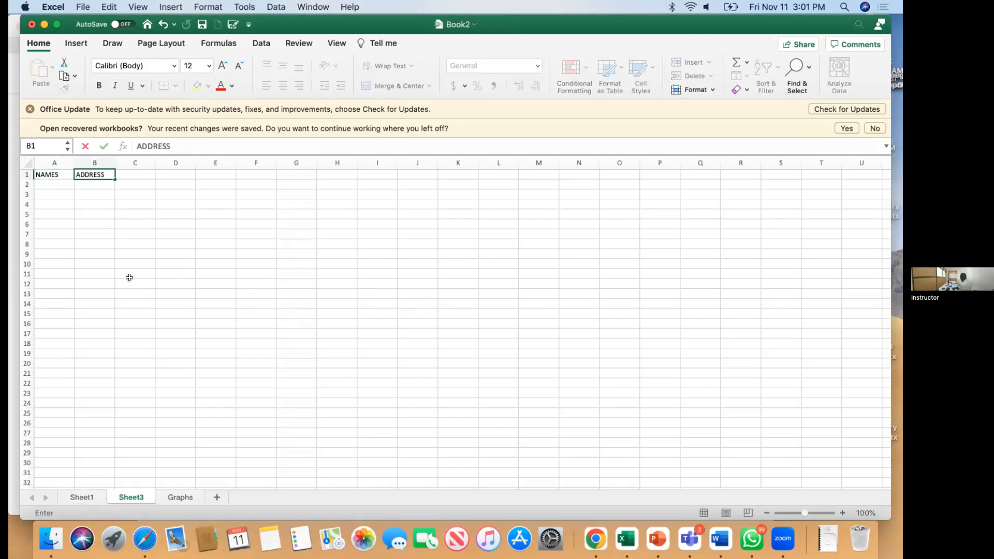
key(Tab)
text(CONTACT)
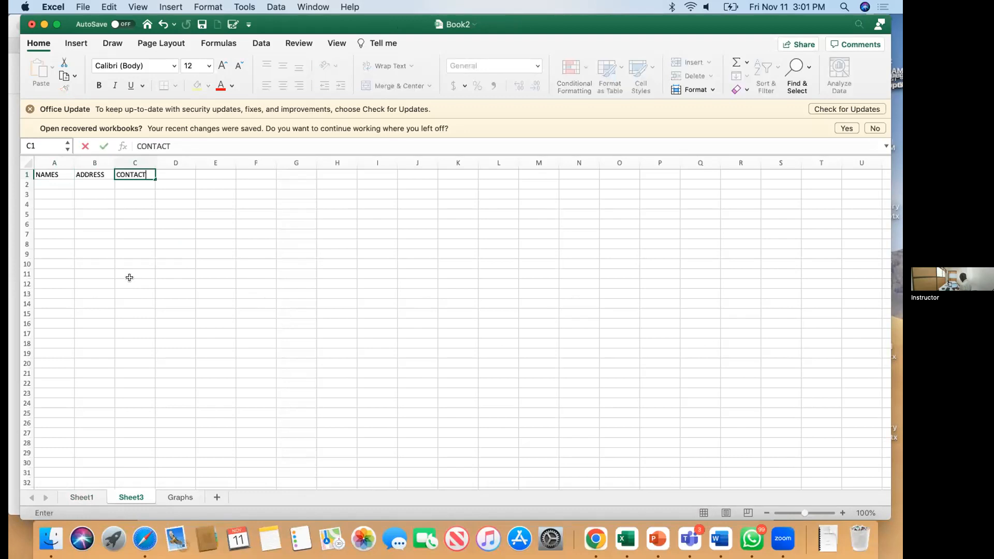
Step: Insert a column before NAMES and head it 'ID No.' in A1
click(44, 159)
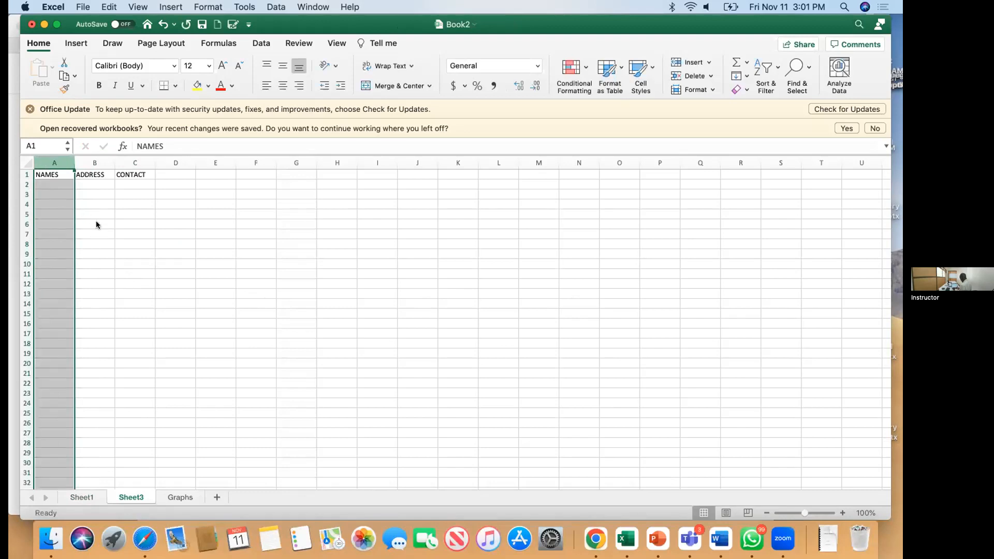
right_click(49, 163)
click(73, 223)
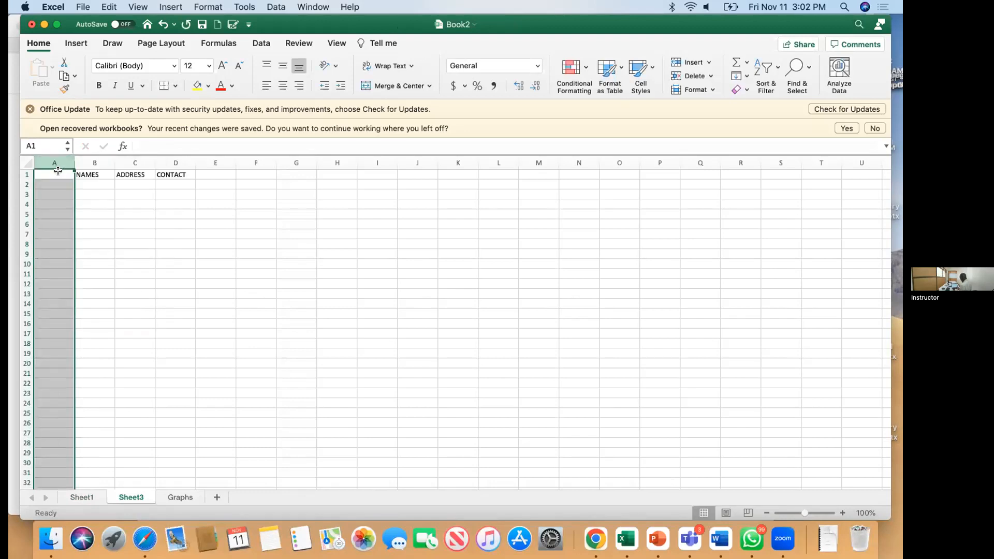
click(57, 171)
text(ID)
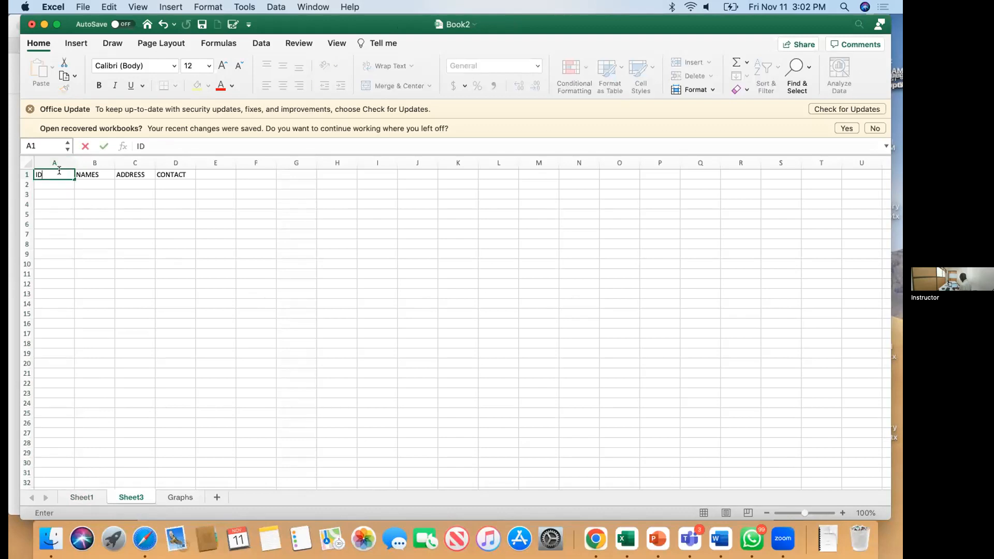
text( No.)
key(Return)
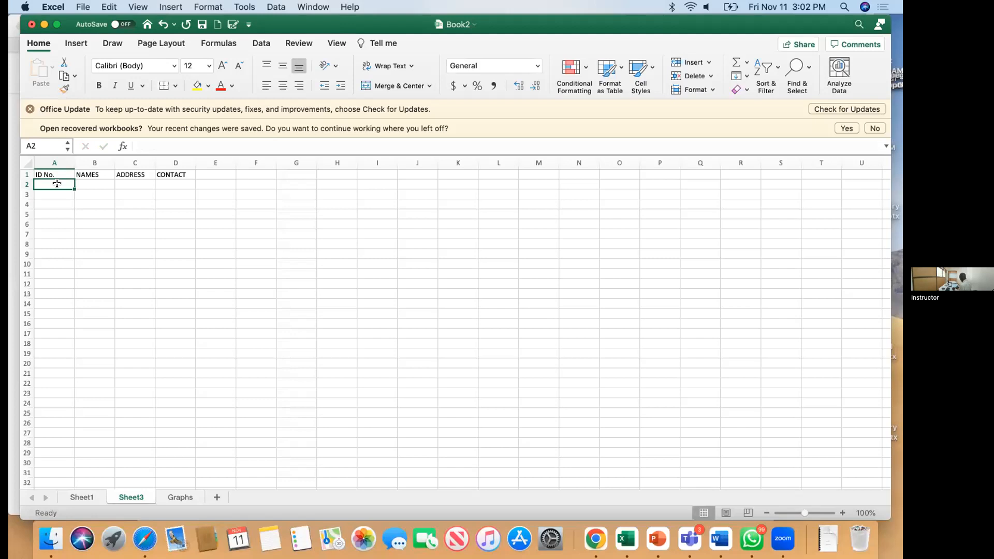
Step: Enter IDs UMU001 and UMU002 in A2:A3 and start a name in B2
text(UMU001)
key(Return)
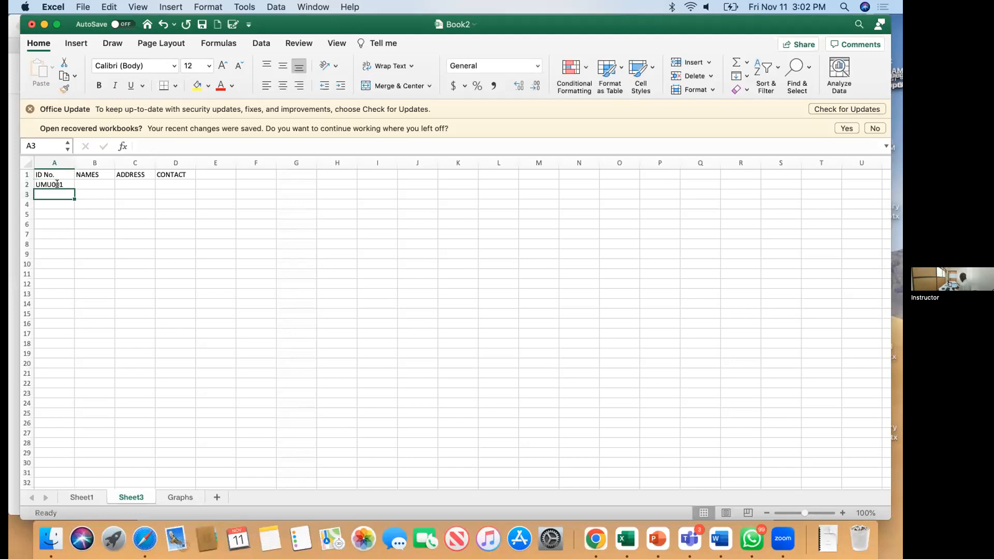
text(UMU)
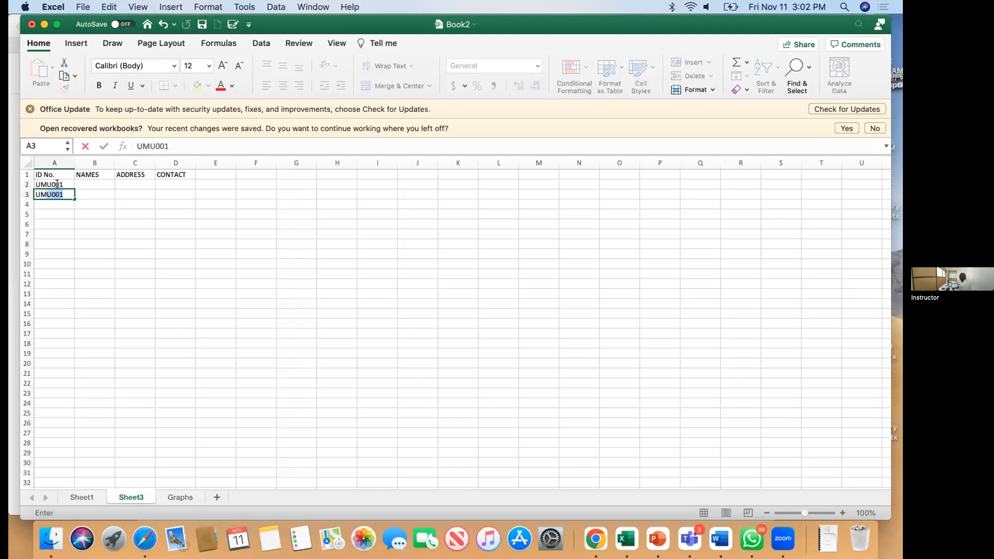
text(002)
key(Return)
click(101, 182)
text(JO)
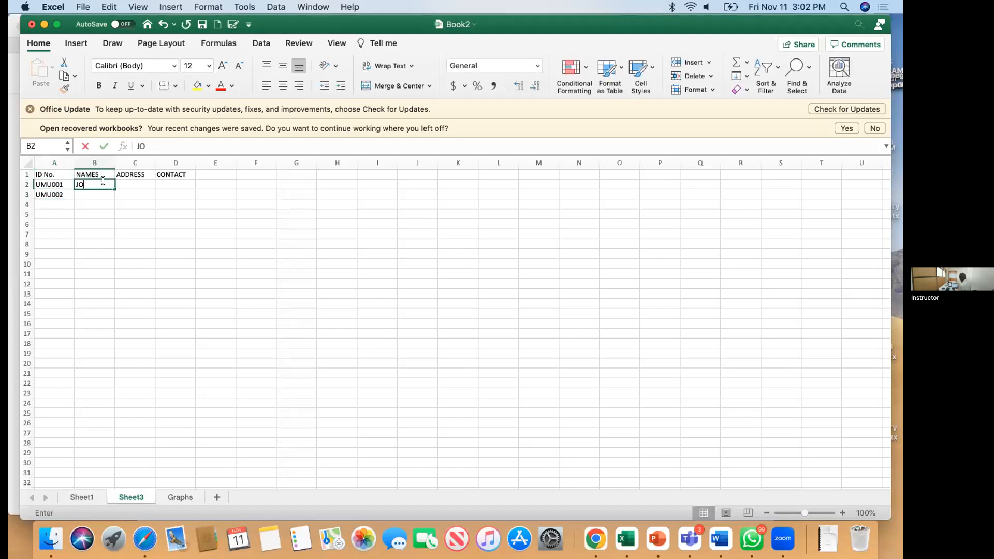
key(BackSpace)
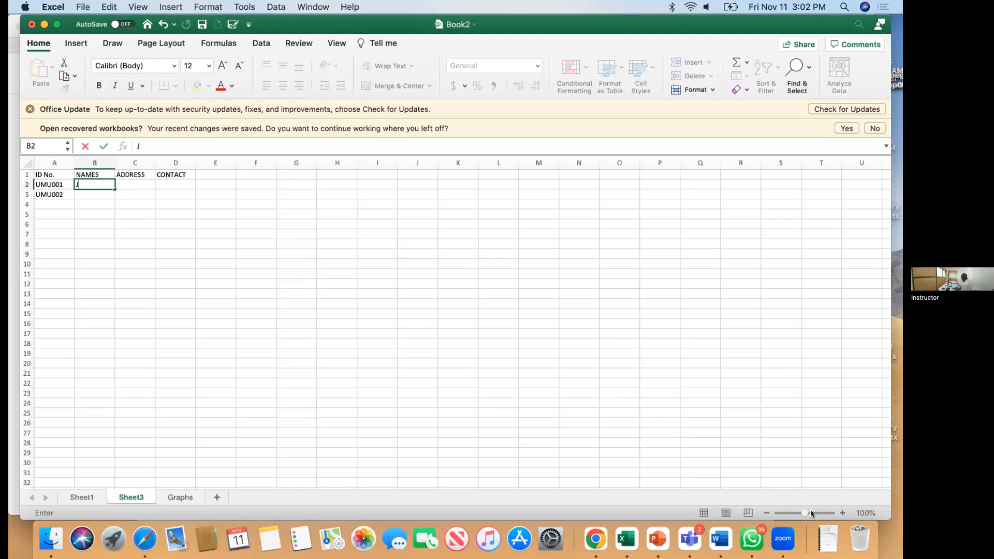
Step: Zoom the sheet in to about 200%
drag(802, 514, 818, 513)
click(459, 393)
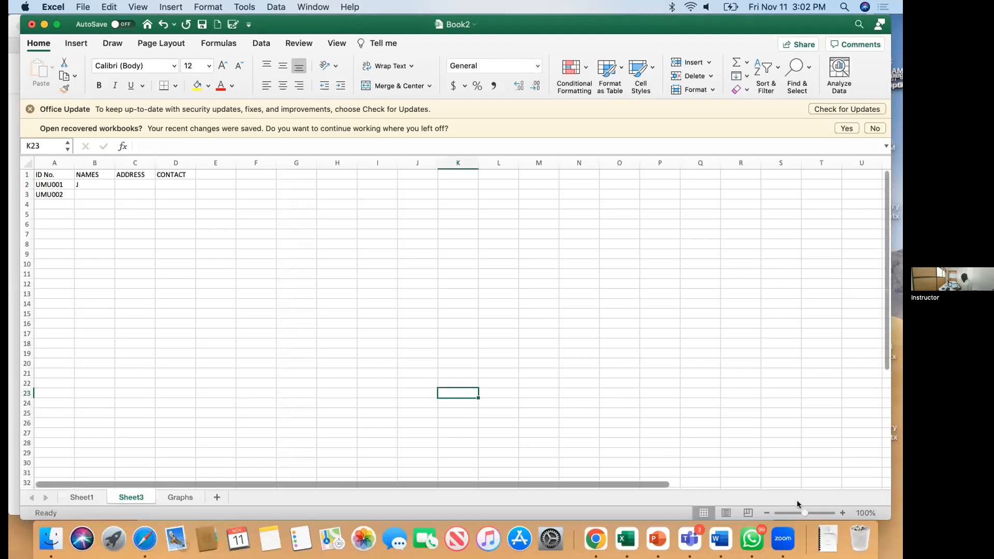
drag(802, 513, 814, 513)
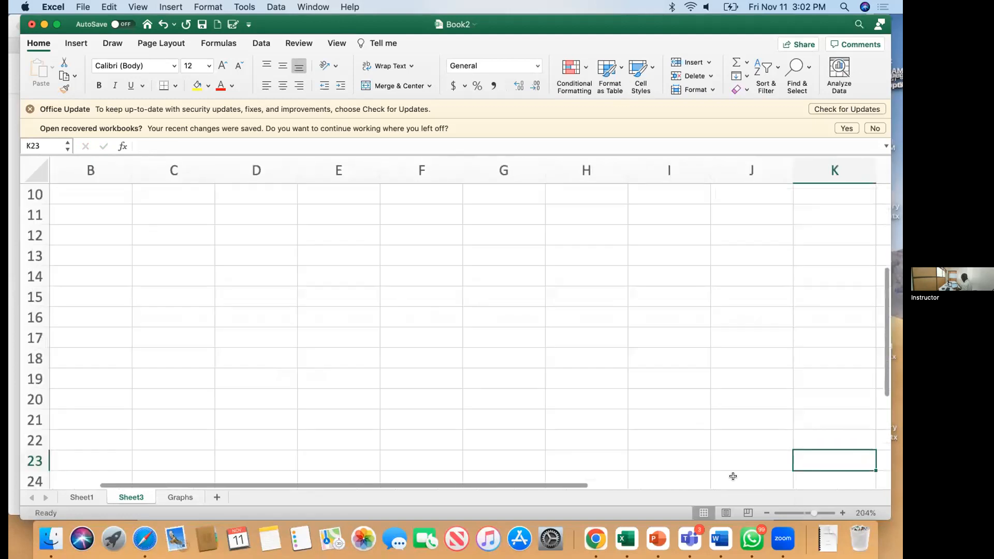
scroll(264, 298, up, 9)
scroll(264, 297, left, 1)
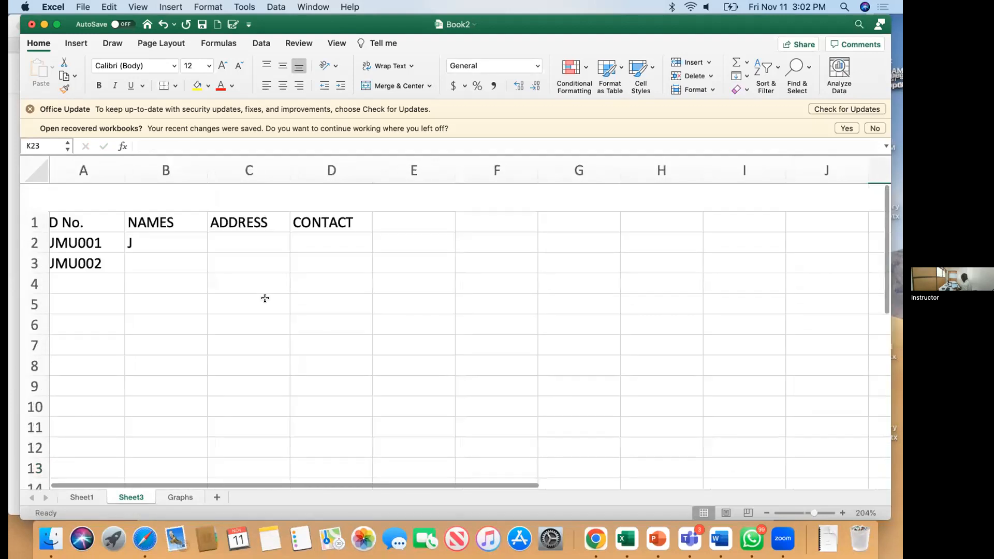
Step: Enter the seven student names down B2:B8
click(161, 208)
text(John)
key(Return)
text(Jackie)
key(Return)
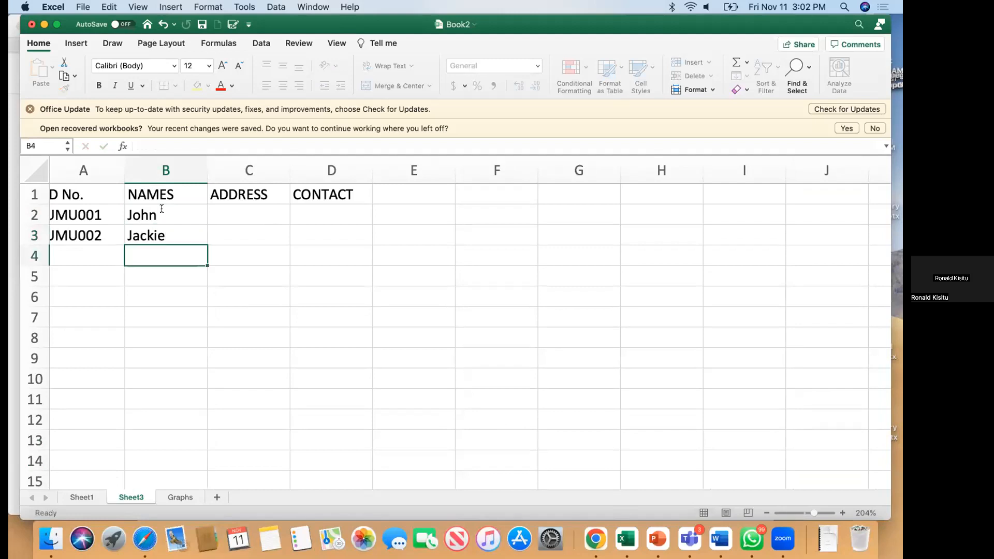
text(Molly)
key(Return)
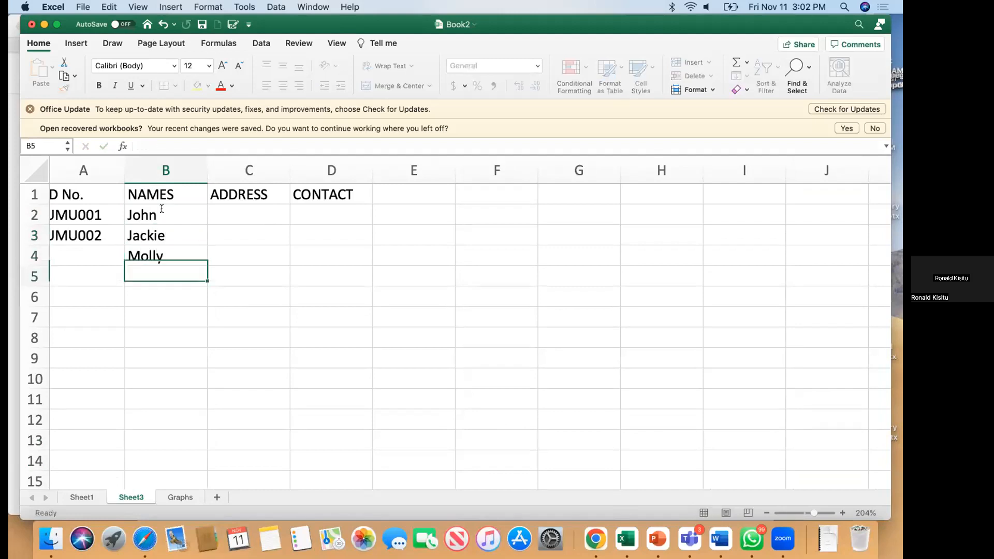
text(Ken)
key(Return)
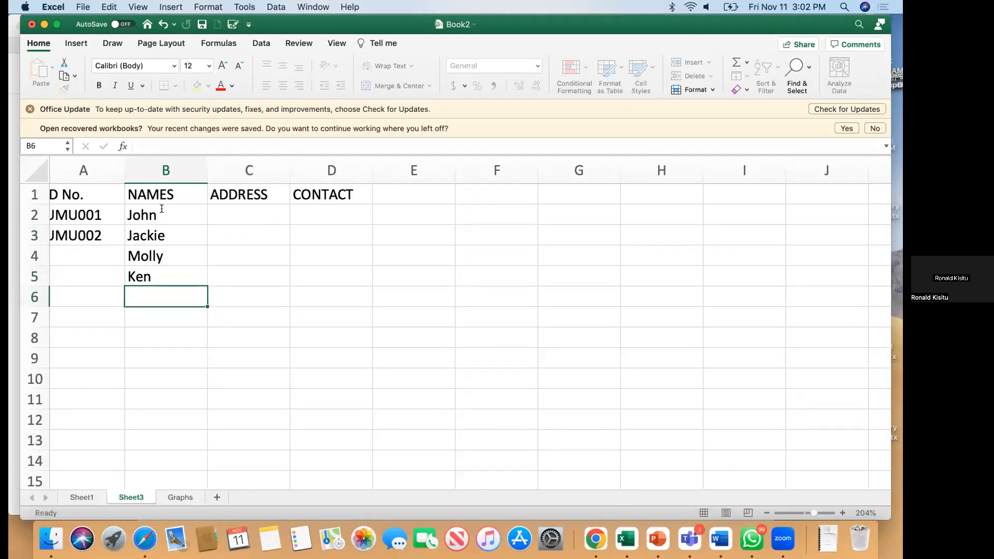
text(M)
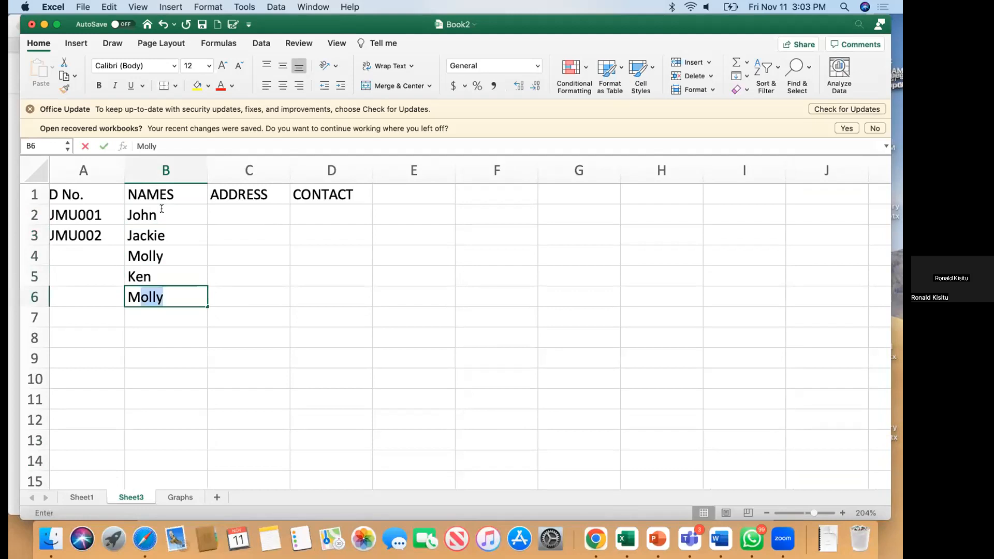
text(arry)
key(Return)
text(Shakirah)
key(Return)
text(Alex)
Step: Fill C2:C8 with Uganda, Kenya, Rwanda, Rwanda, Uganda, Uganda and Kenya
click(234, 210)
text(Kla)
key(Return)
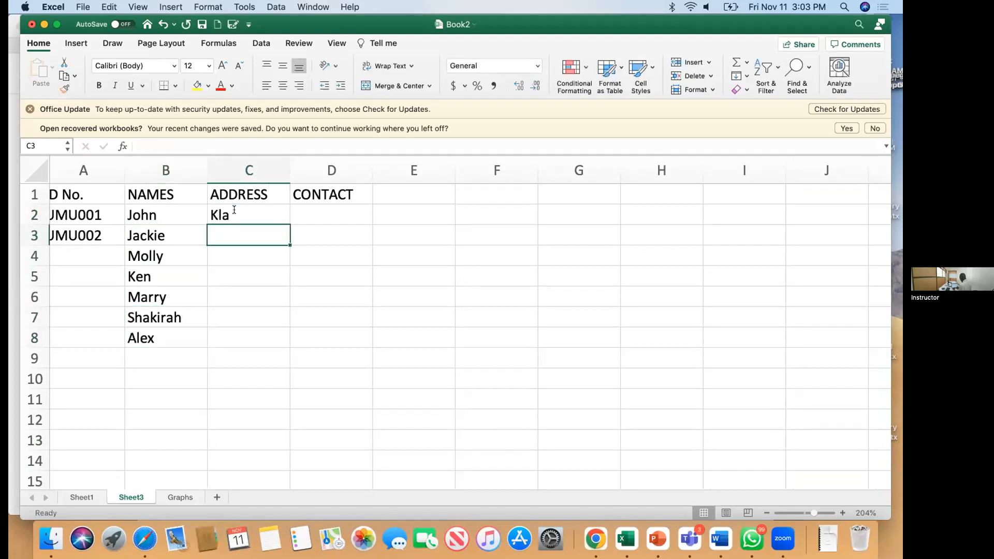
text(Kenya)
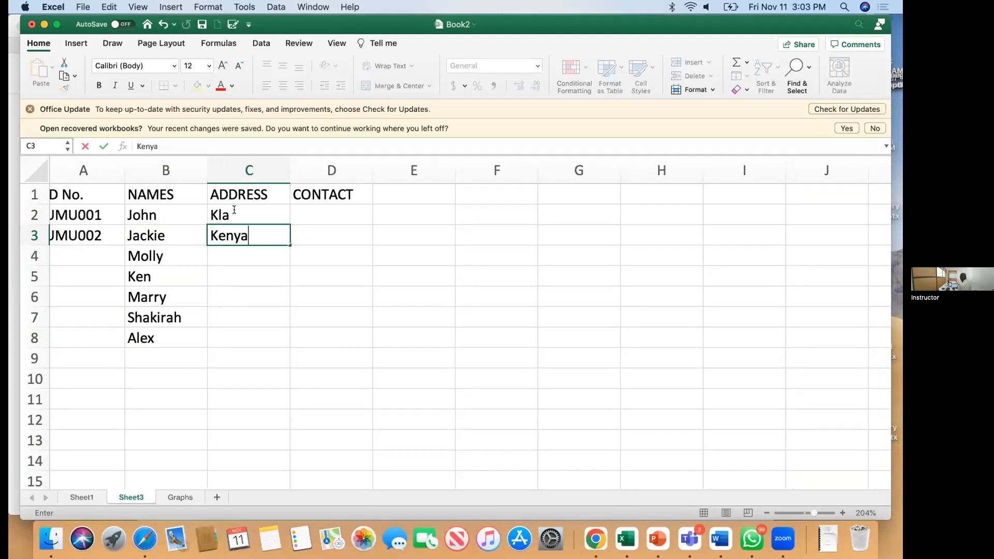
click(234, 210)
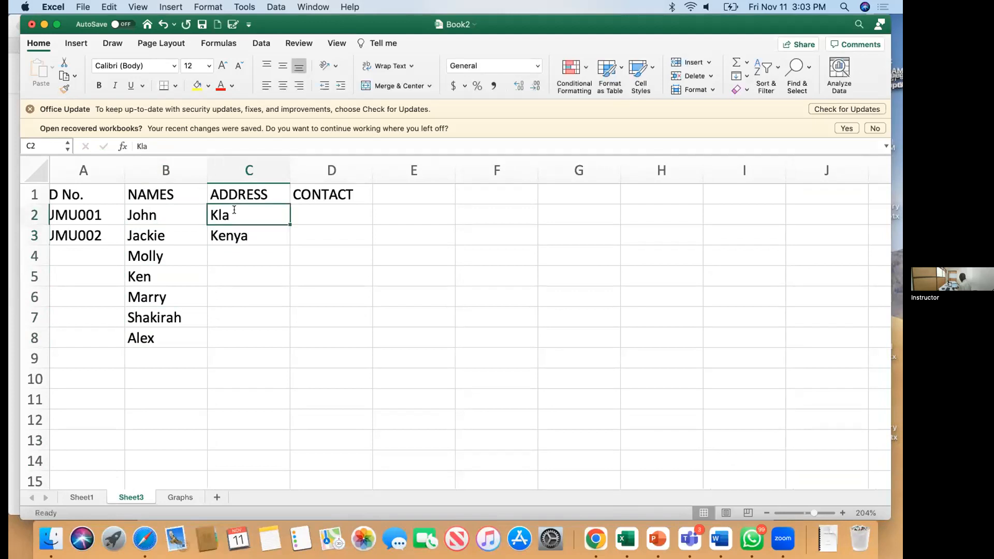
text(Uganda)
key(Return)
key(Return)
text(Rwanda)
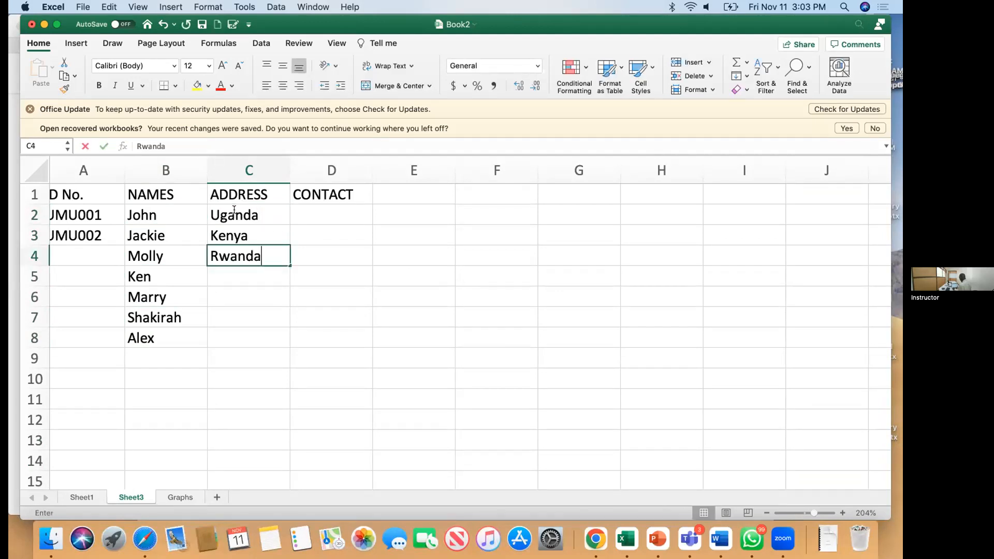
key(Return)
text(Rwanda)
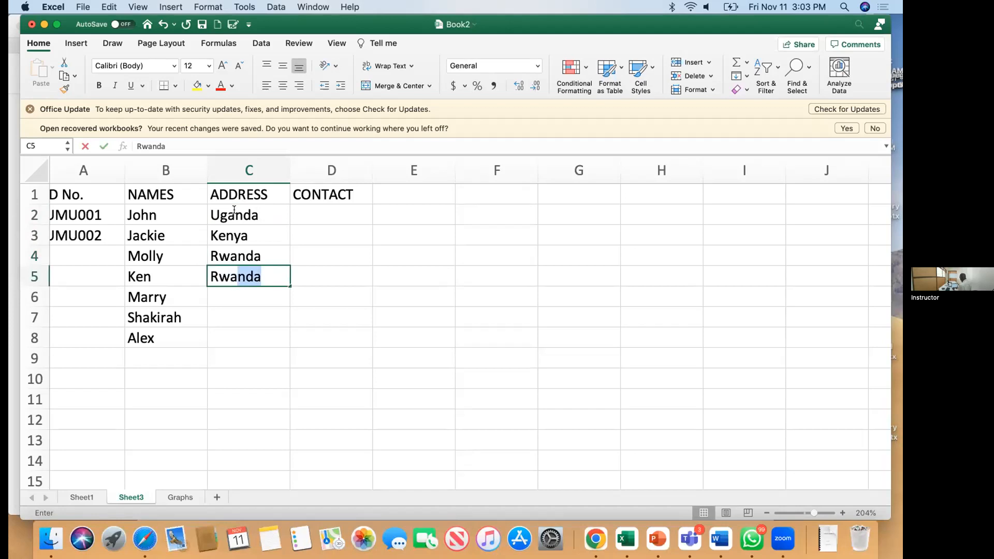
key(Return)
text(Uganda)
key(Return)
text(Uga)
key(Return)
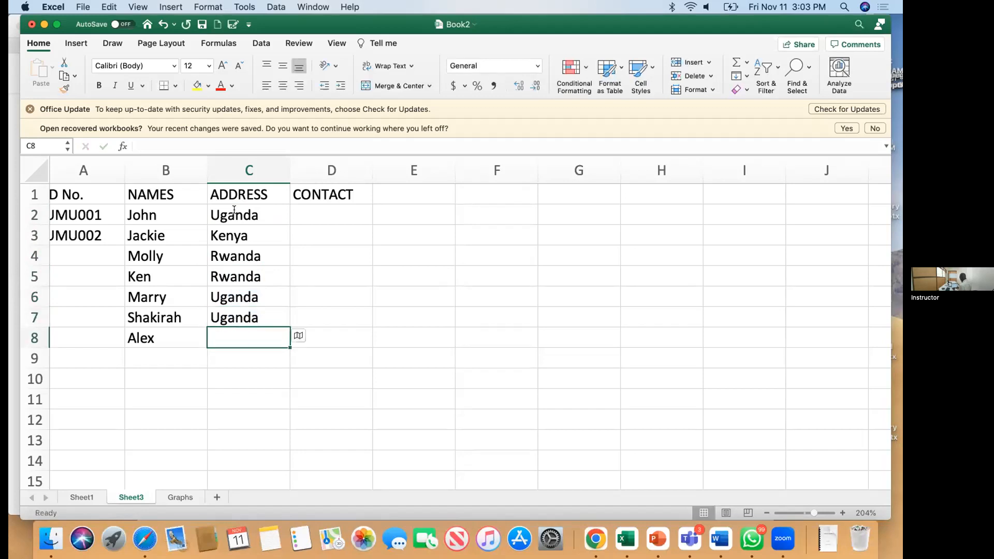
text(K)
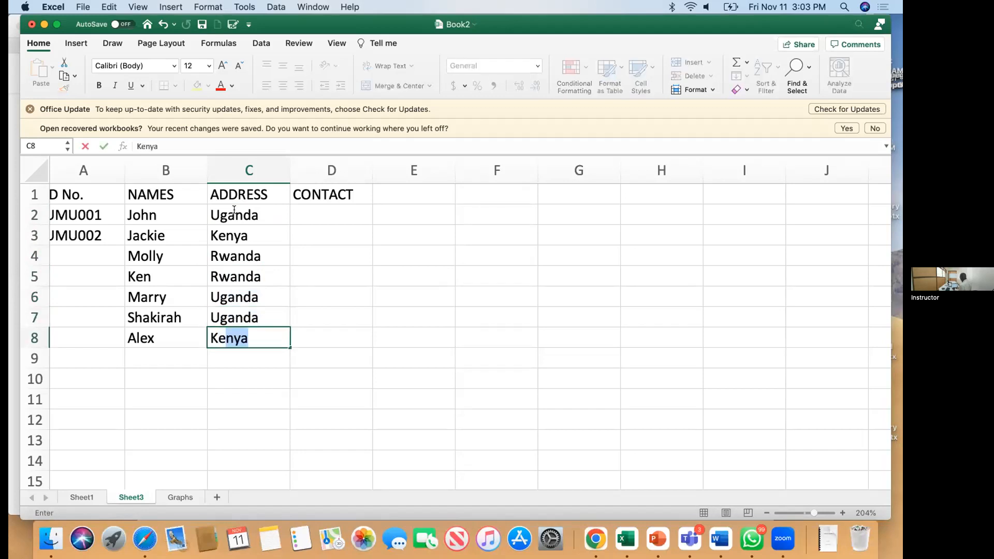
text(e)
key(Return)
Step: Enter the first two students' contact numbers in D2 and D3
click(329, 212)
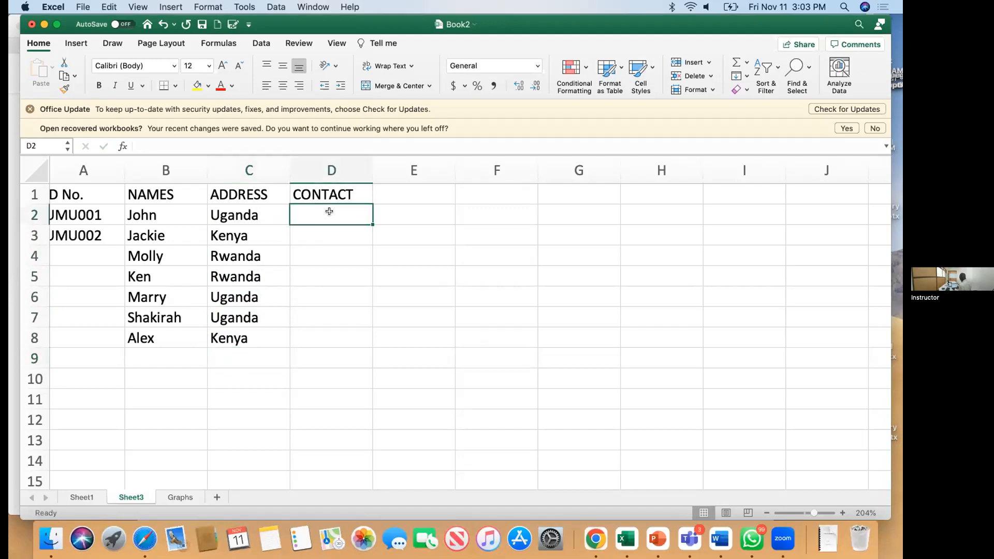
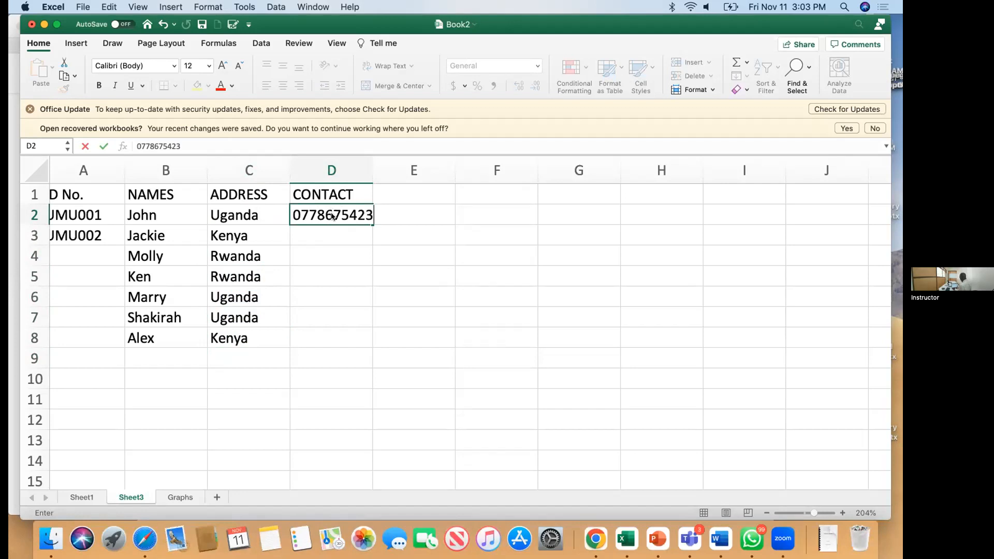
key(Return)
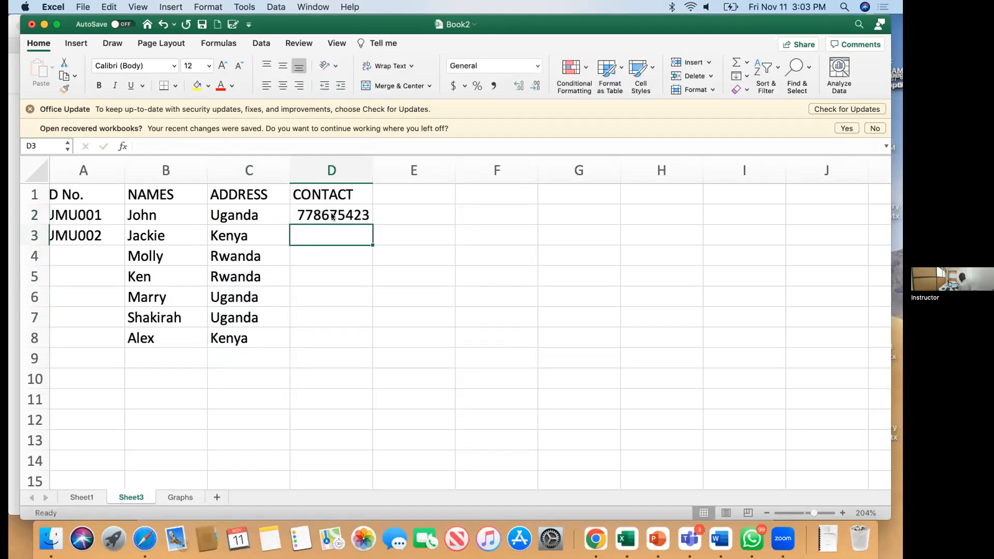
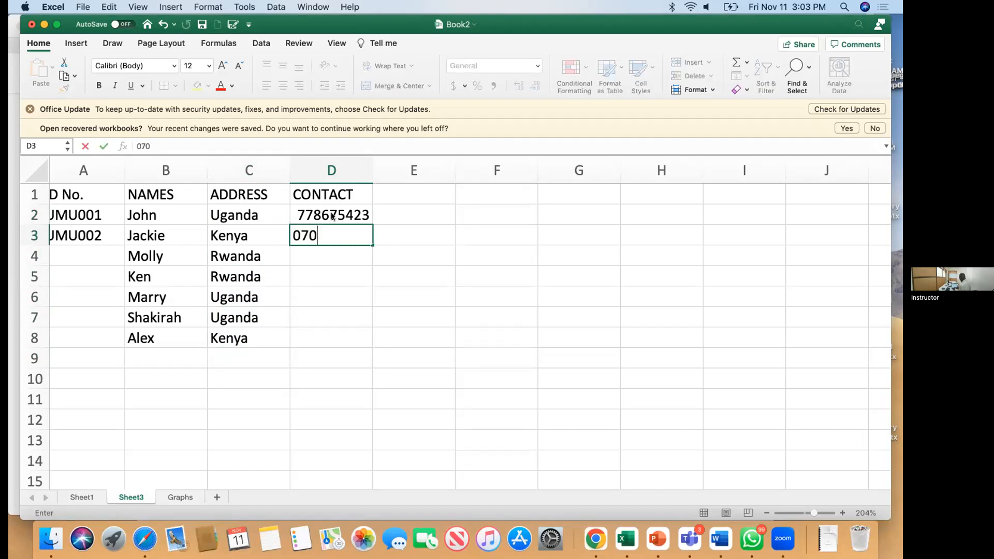
key(Return)
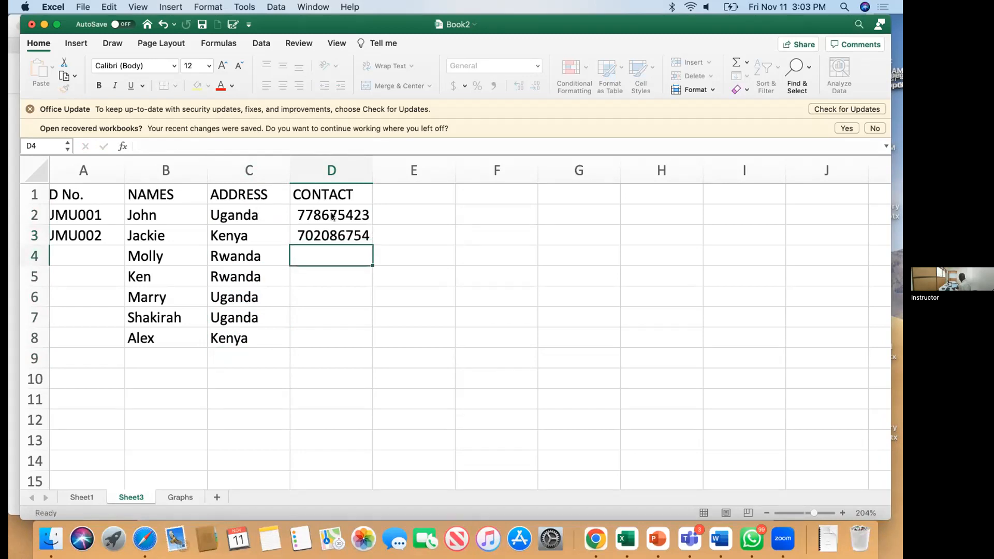
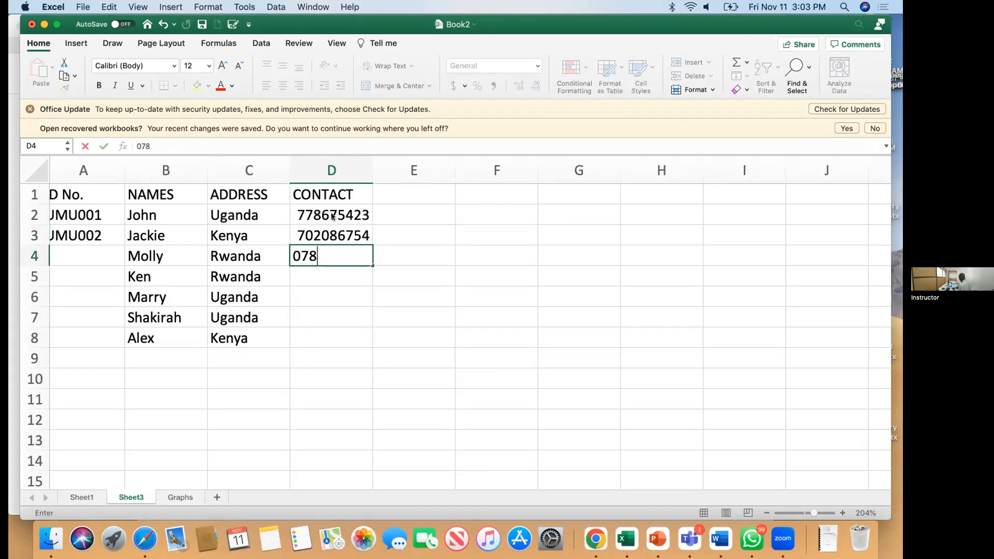
Step: Enter the remaining five students' contact numbers in D4 through D8
key(Return)
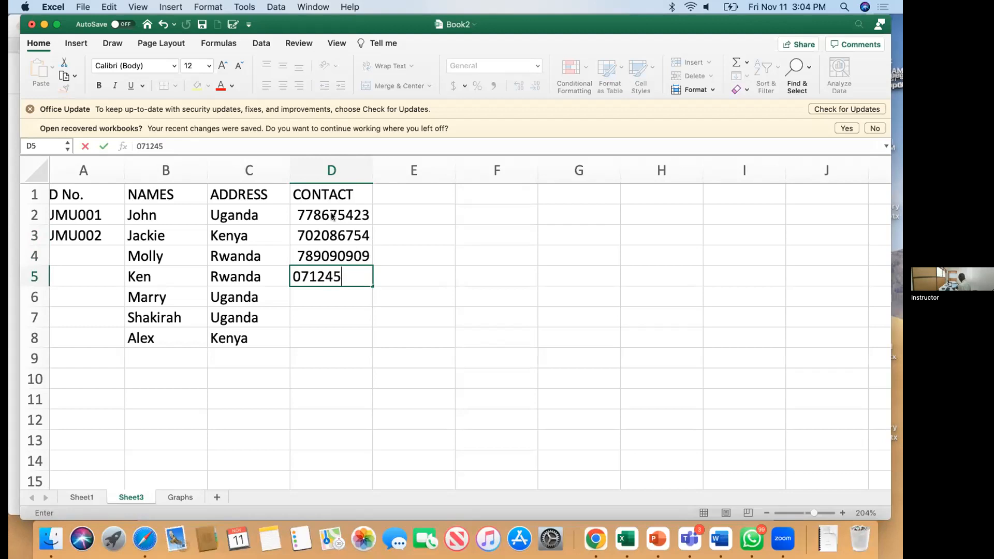
key(Return)
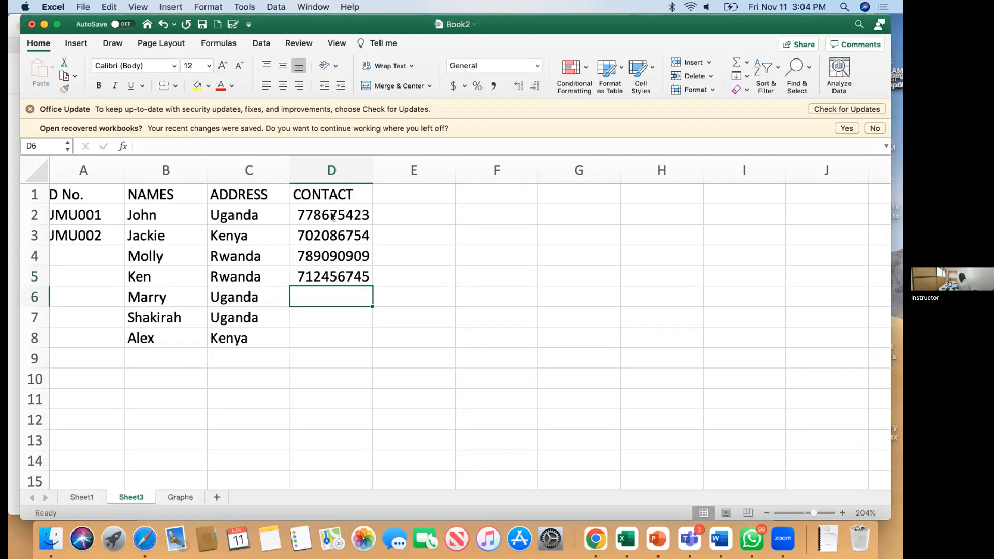
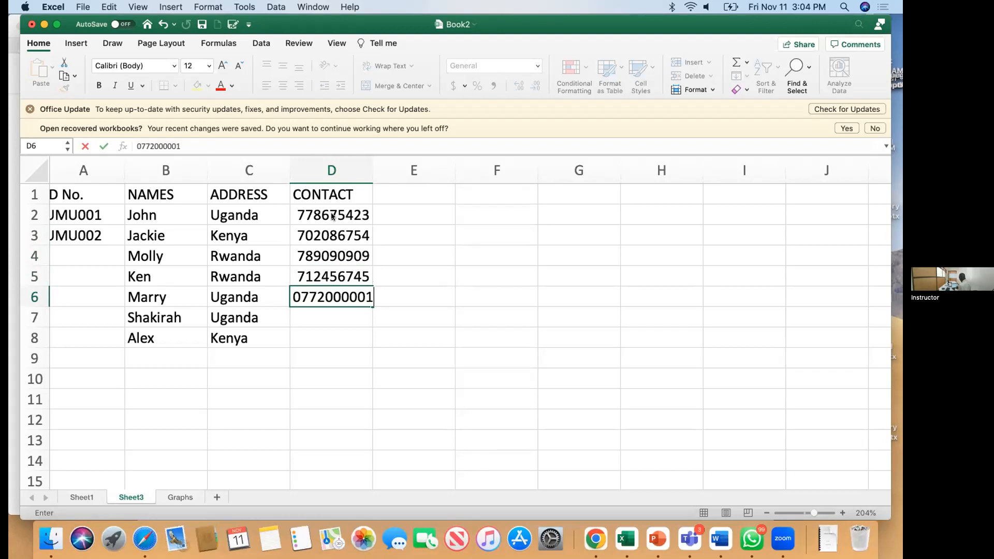
key(Return)
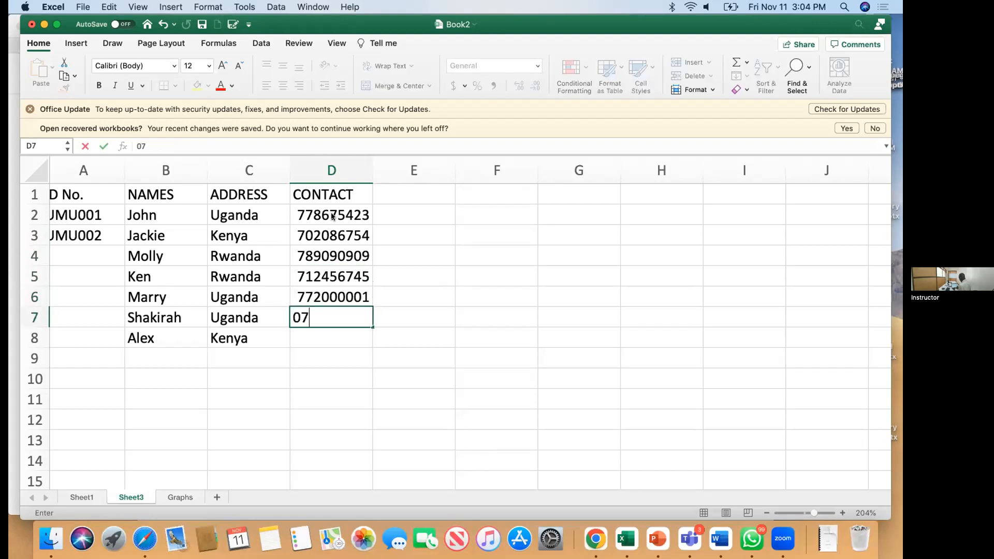
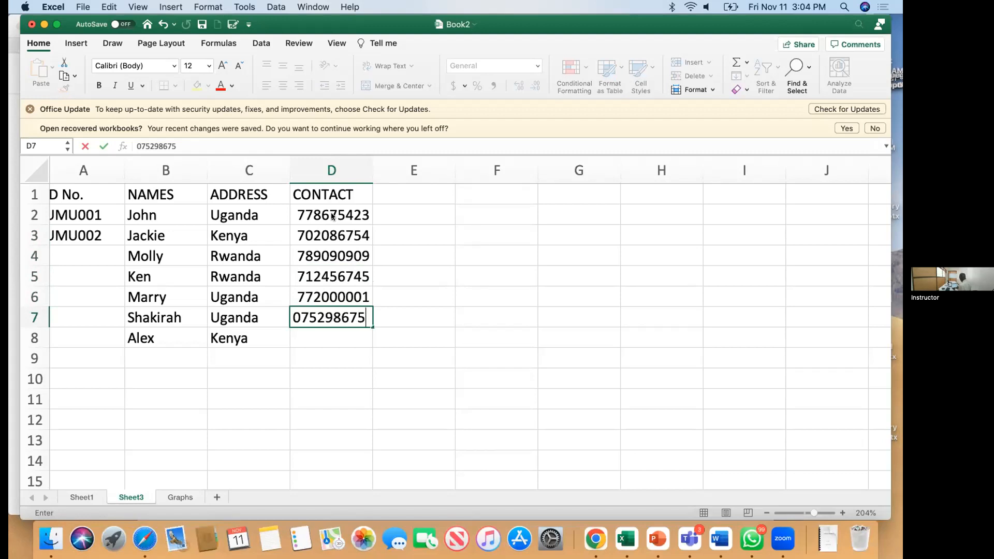
key(Return)
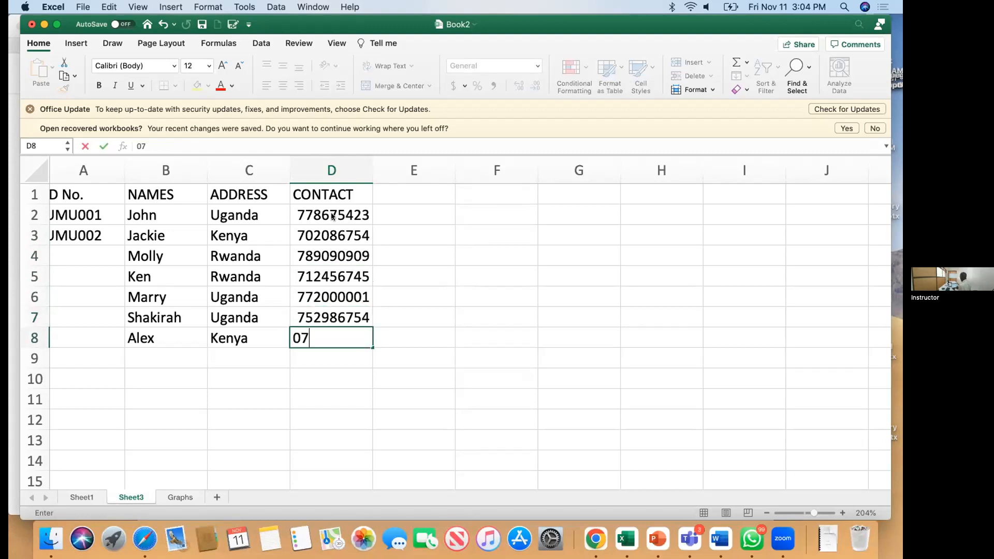
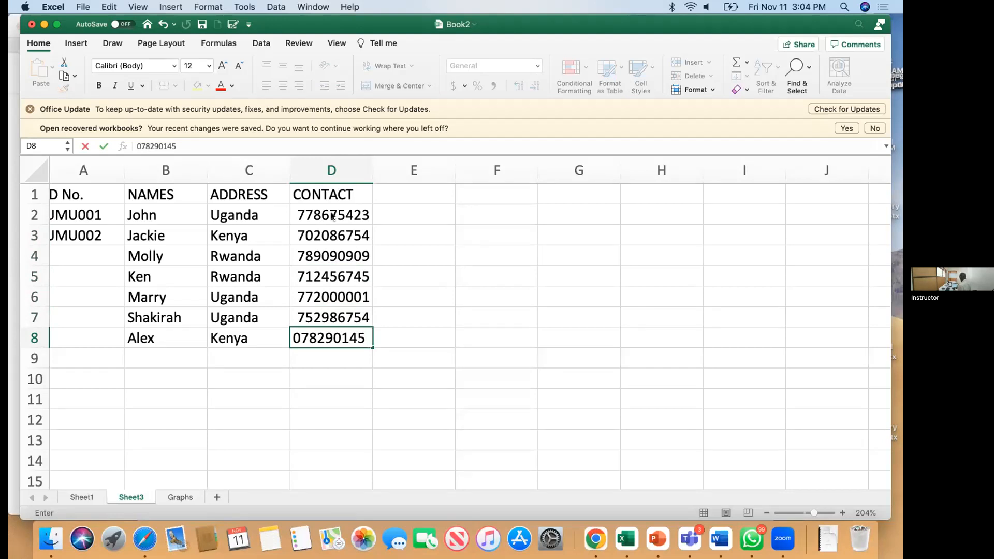
key(Return)
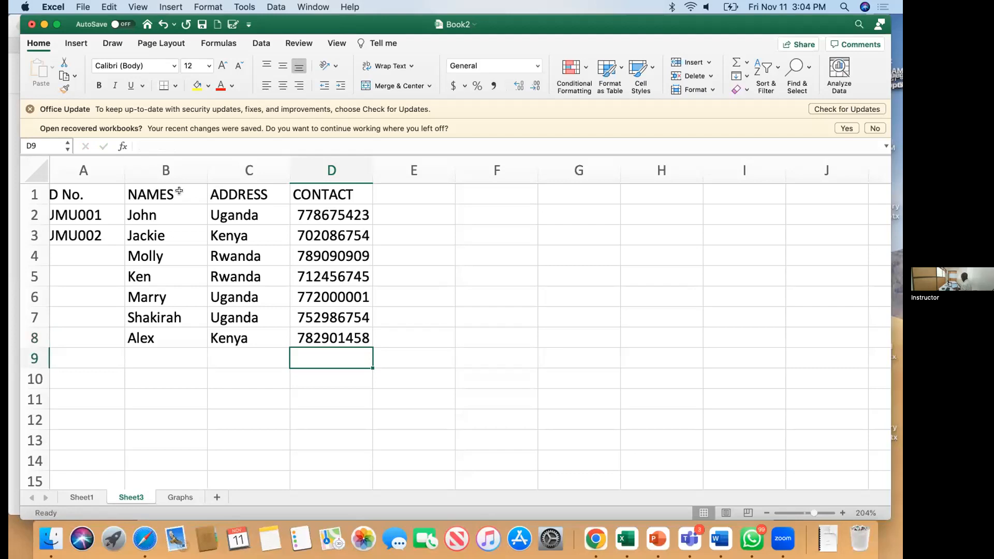
Step: Make the header row 1 text red at 14 pt
click(34, 194)
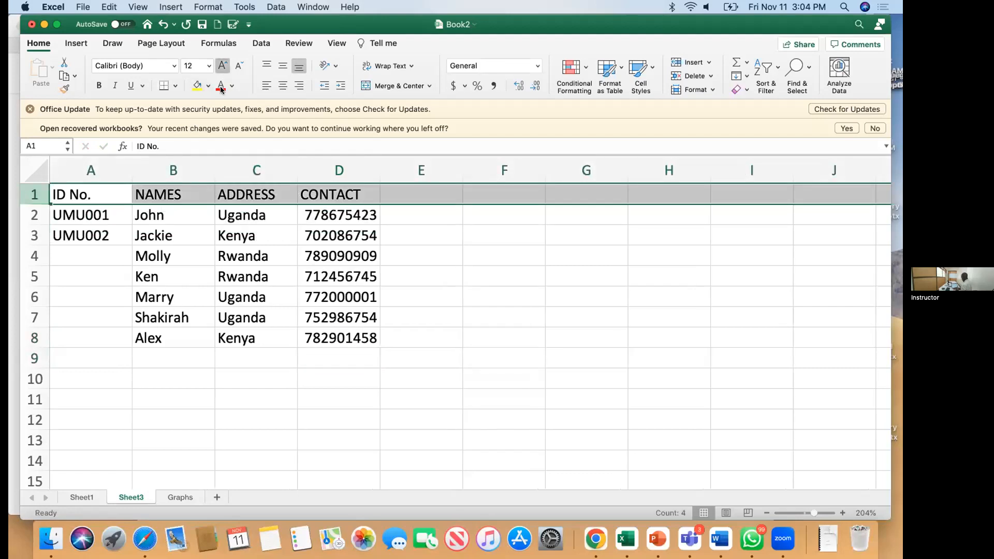
click(222, 66)
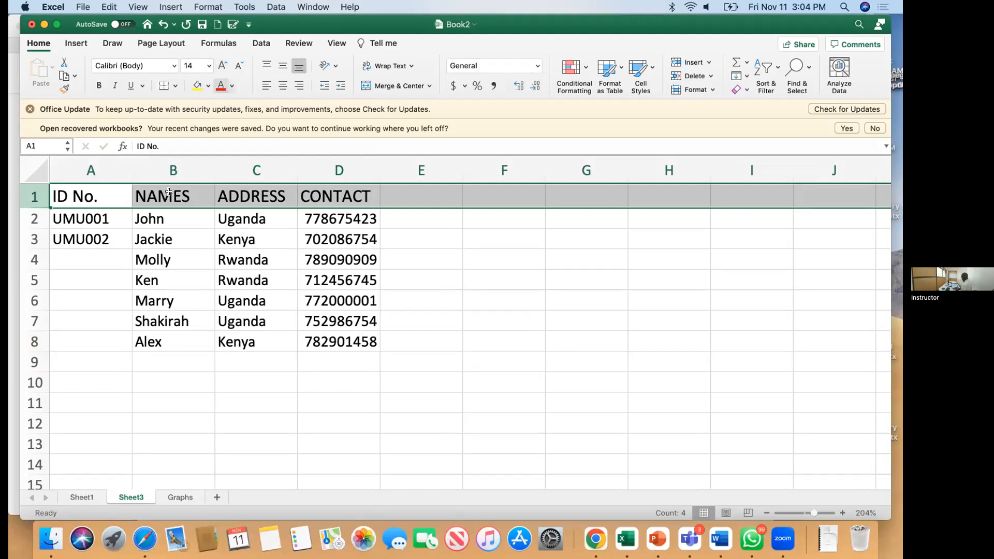
click(221, 85)
Step: Fill the IDs down from UMU001 to UMU007 in A8 and save the workbook
click(93, 218)
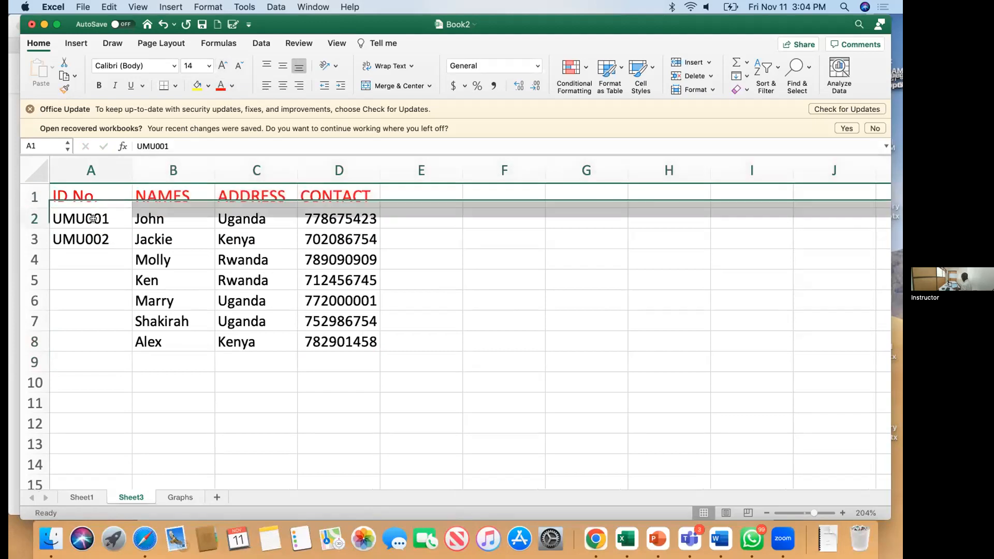
drag(132, 229, 134, 347)
click(206, 369)
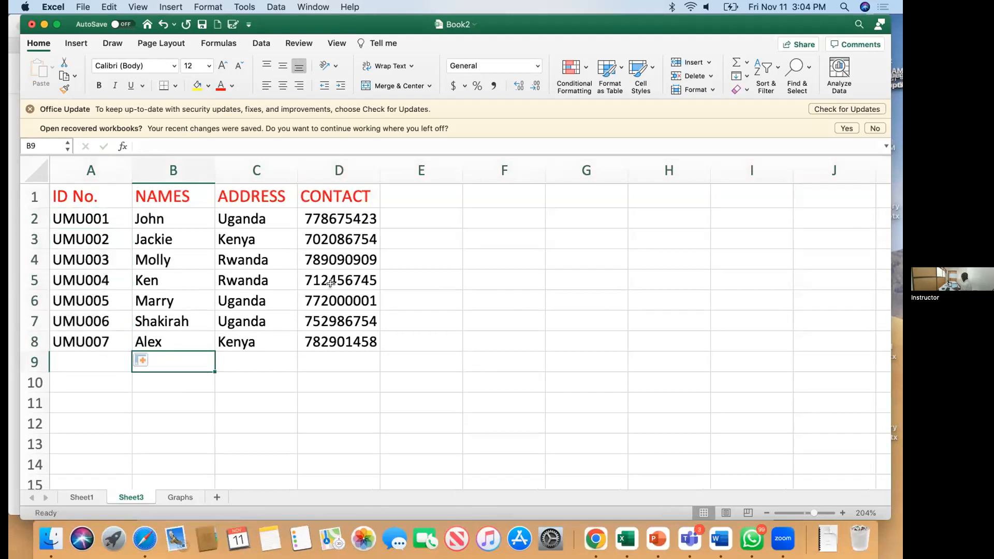
key(super+s)
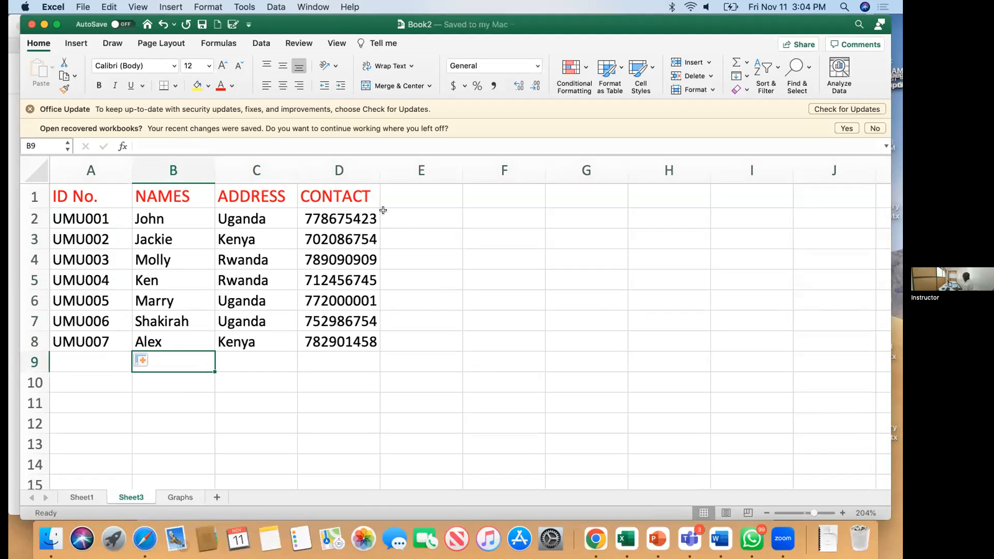
Step: Enter the heading FEES in cell E1
click(424, 199)
text(Fees)
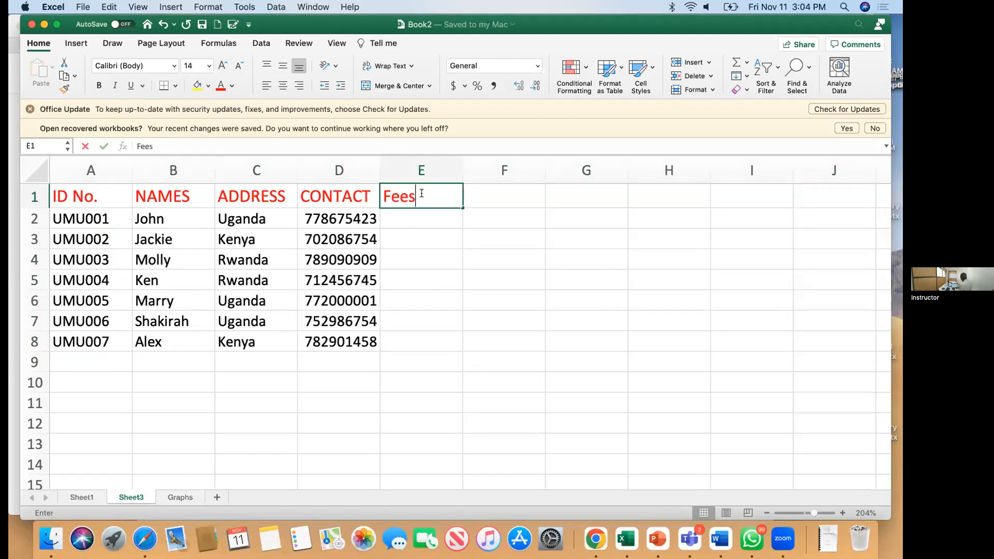
key(BackSpace)
key(BackSpace)
key(BackSpace)
text(EES)
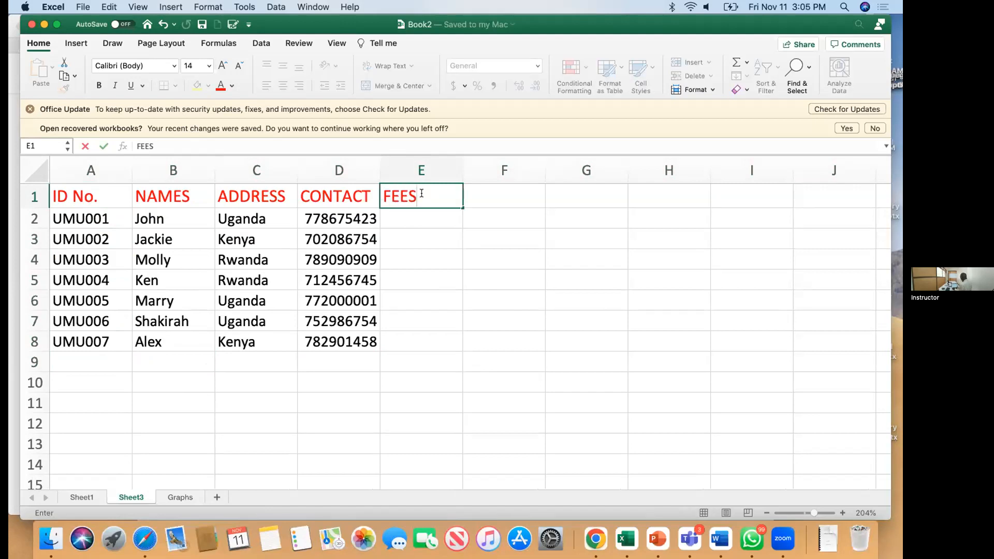
key(Return)
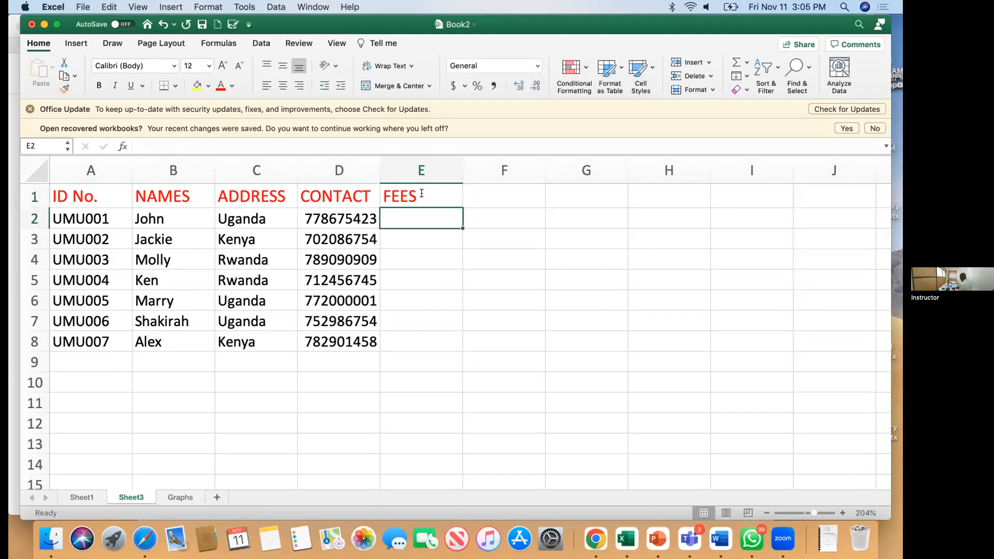
Step: Enter fees 100,000, 2000000, 300000 and 450000 for the first four students in E2:E5
text(100)
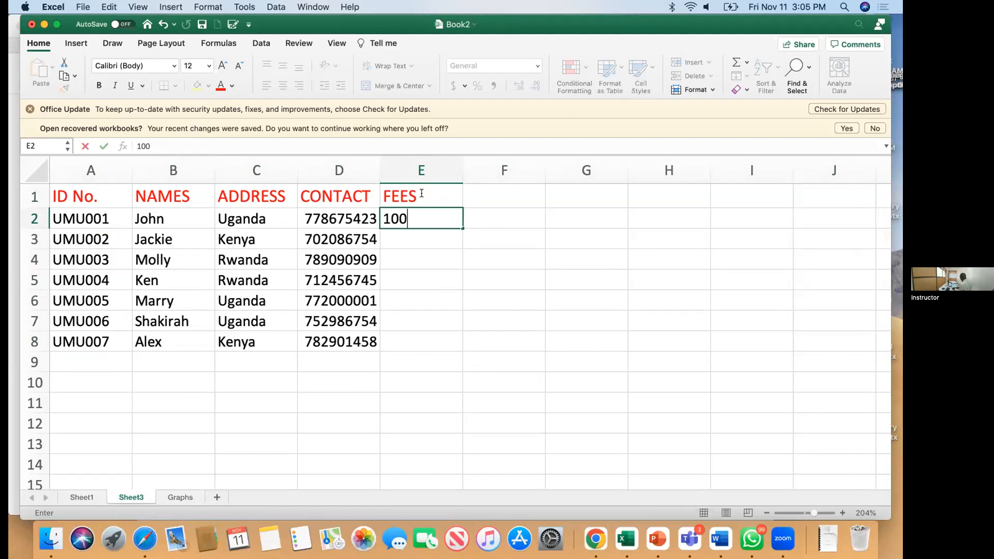
text(,000)
key(Return)
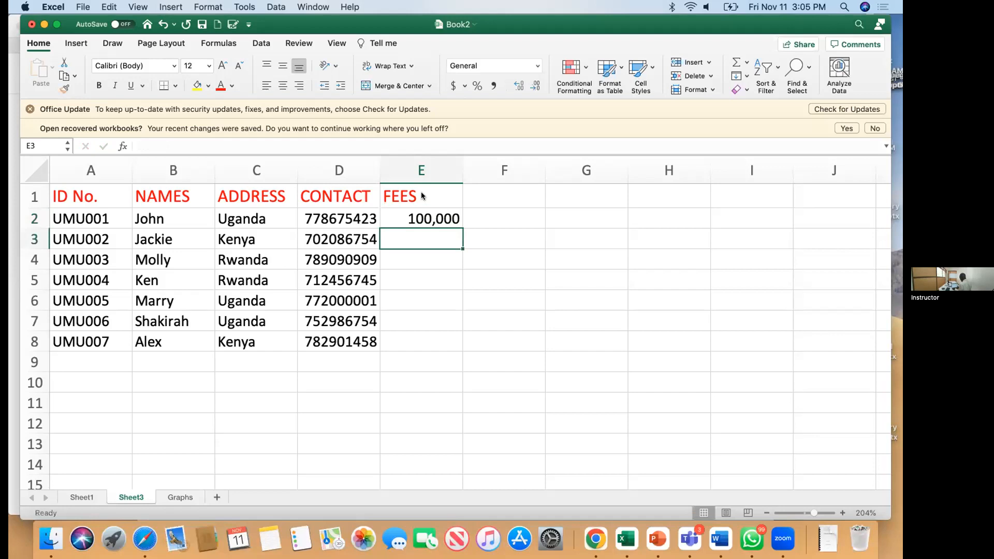
text(200000)
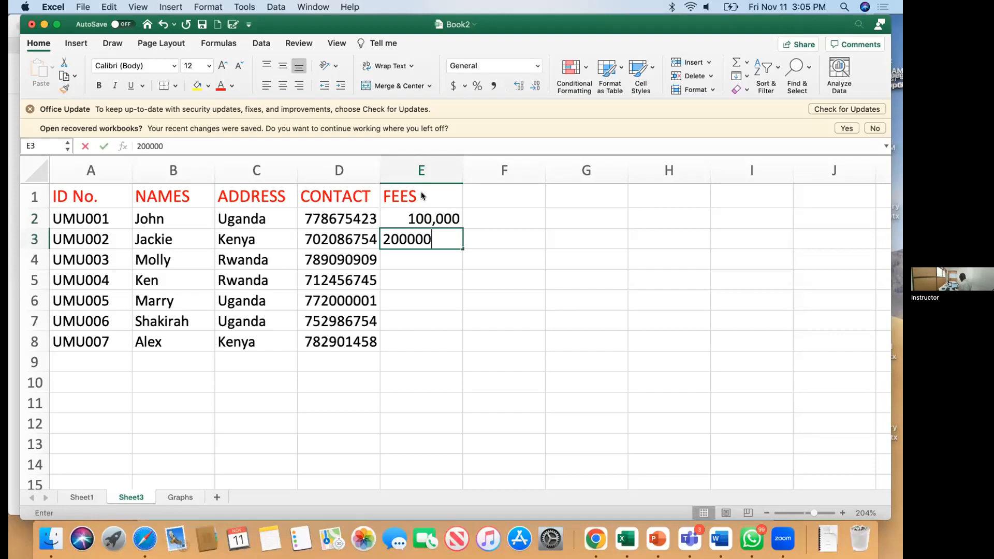
text(0)
key(Return)
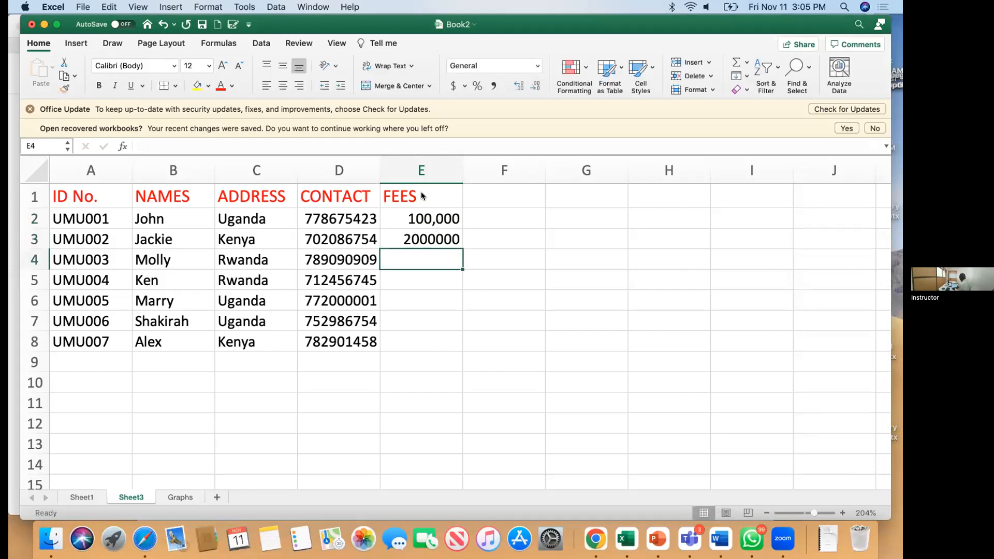
text(30)
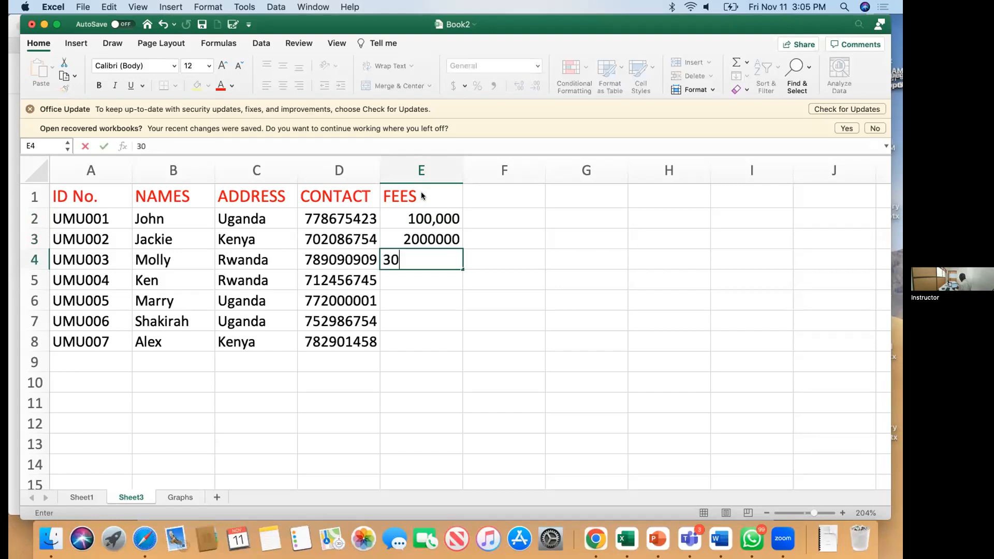
text(0000)
key(Return)
text(450)
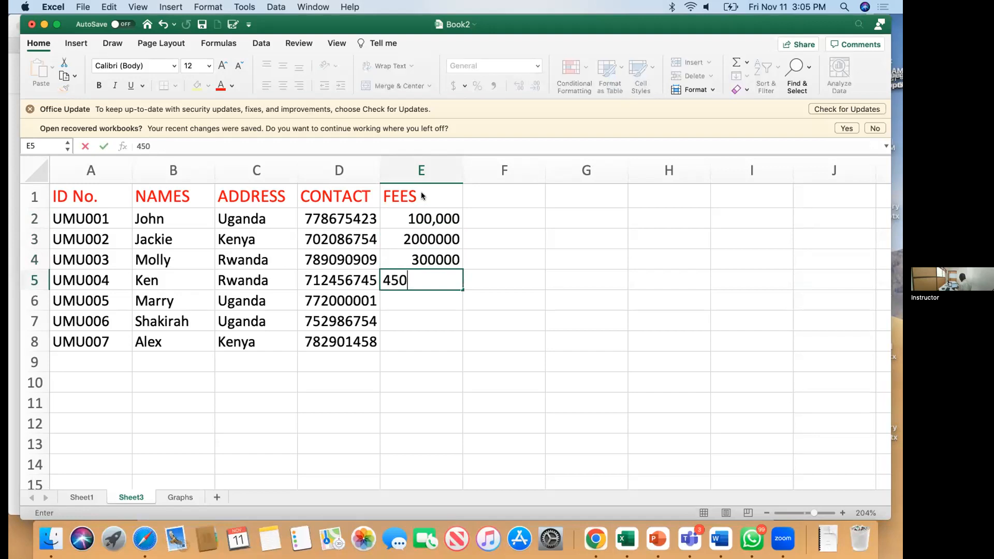
text(000)
key(Return)
Step: Enter fees 12000000, 10000 and 200000 in E6:E8, then select column E
text(120)
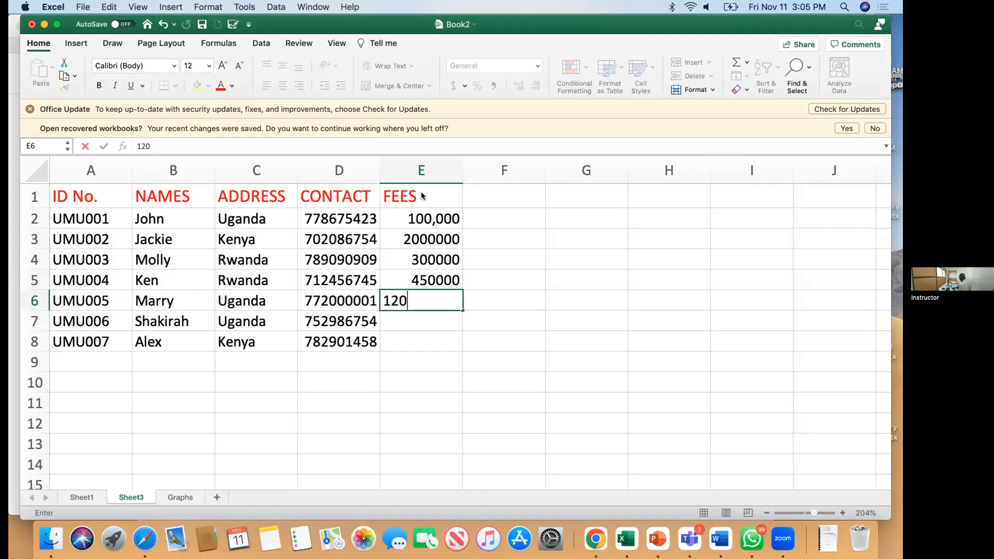
text(00000)
key(Return)
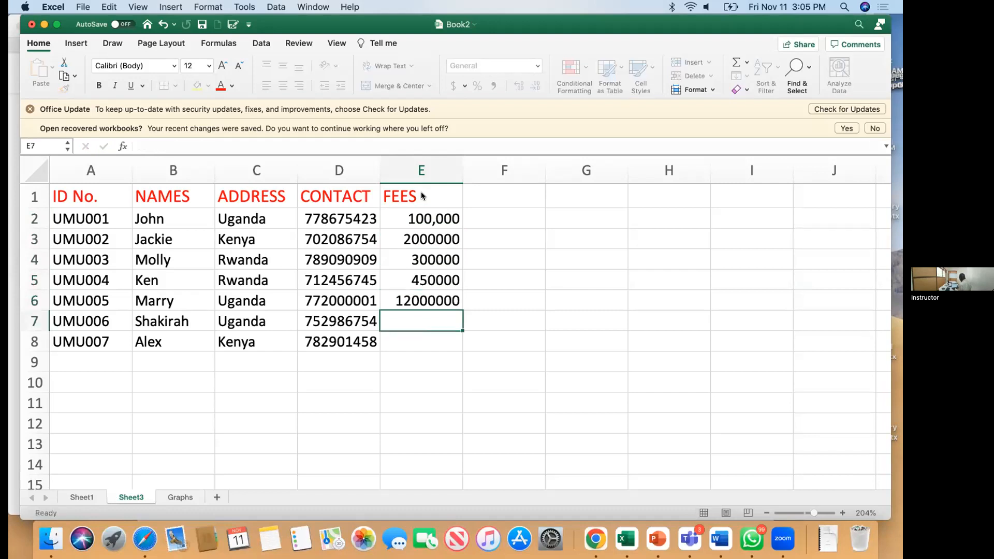
text(10000)
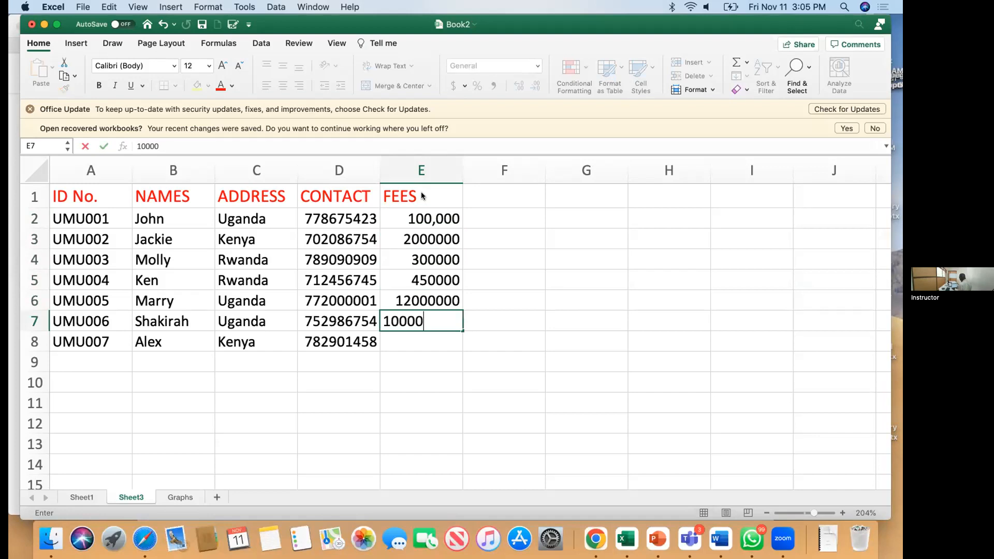
key(Return)
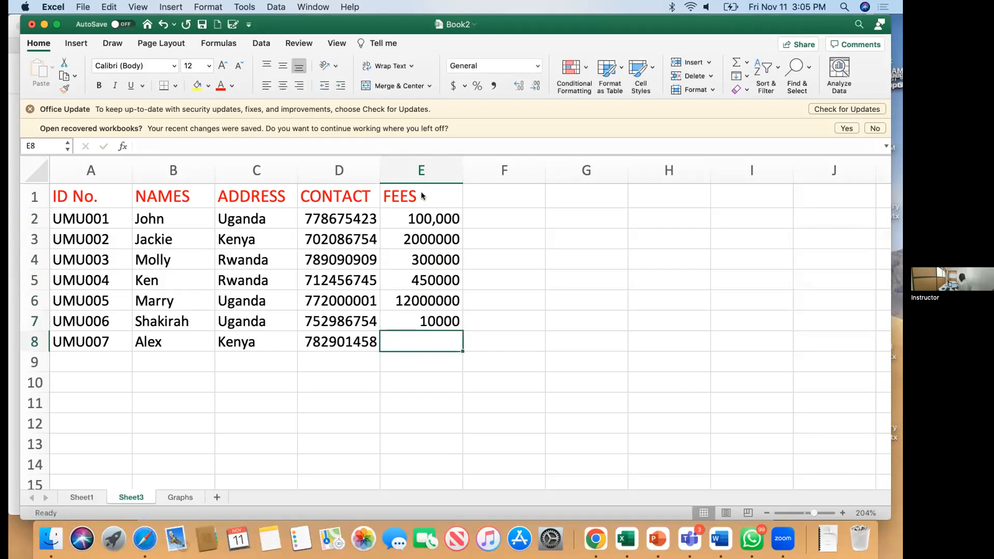
text(200000)
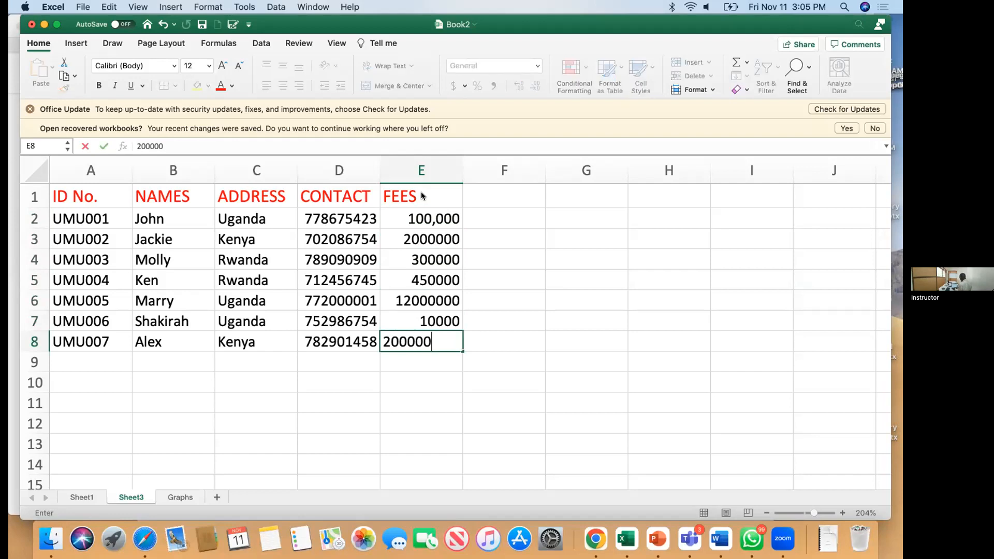
key(Return)
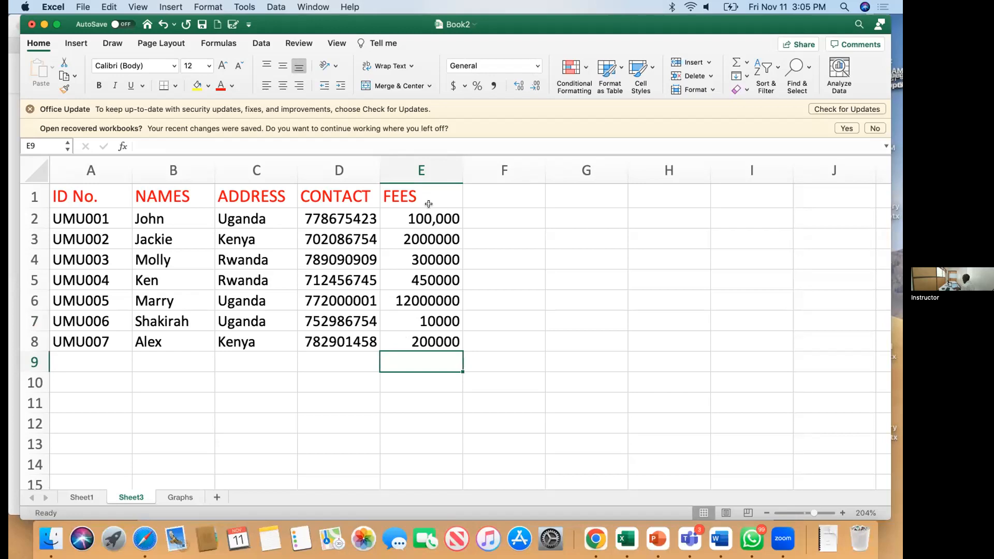
click(422, 170)
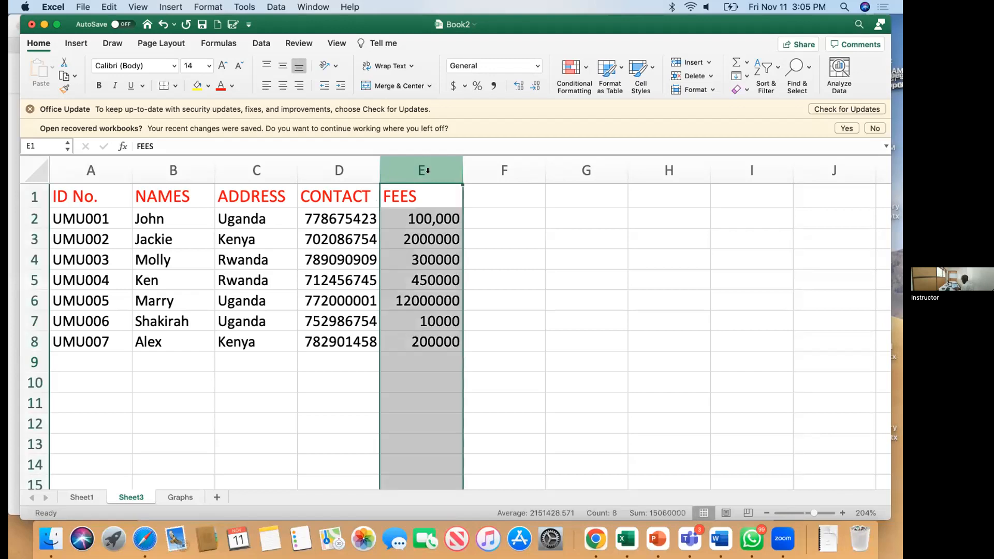
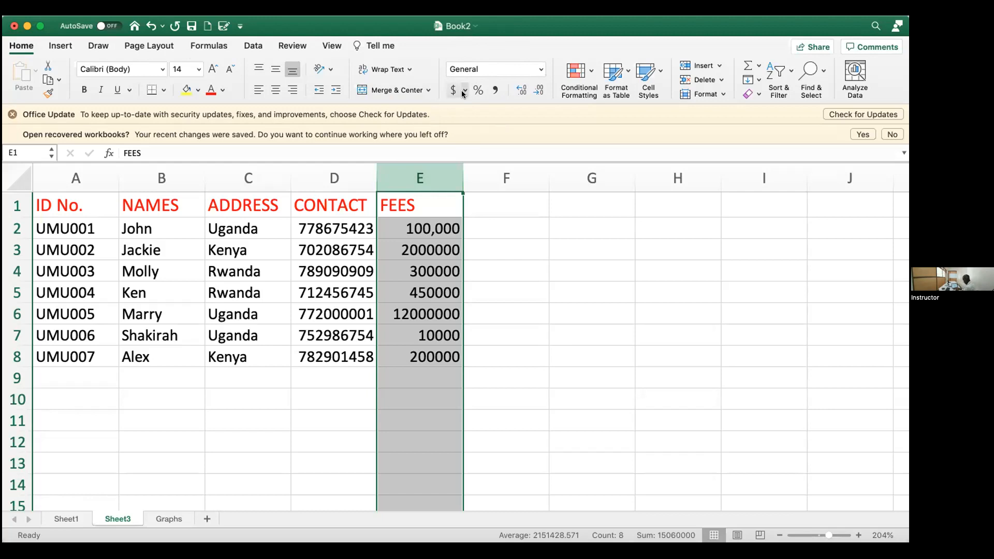
Step: Apply the dollar Accounting format with two decimals to the FEES column, then reselect column E
click(464, 92)
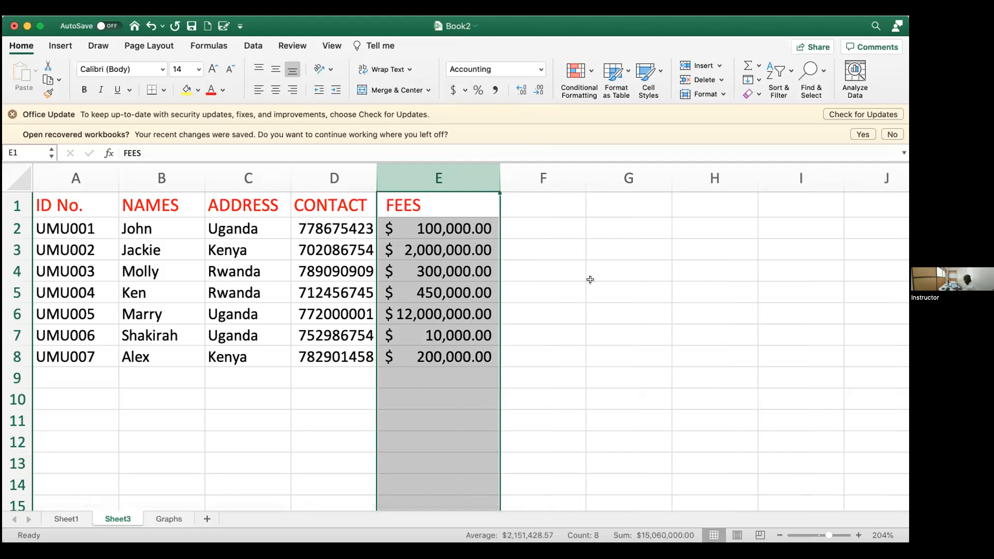
click(420, 413)
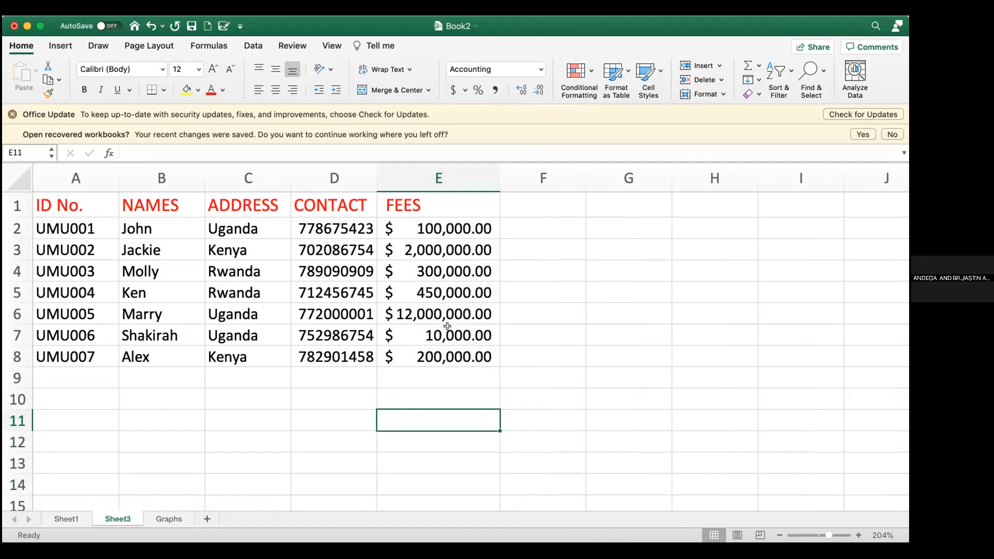
click(439, 174)
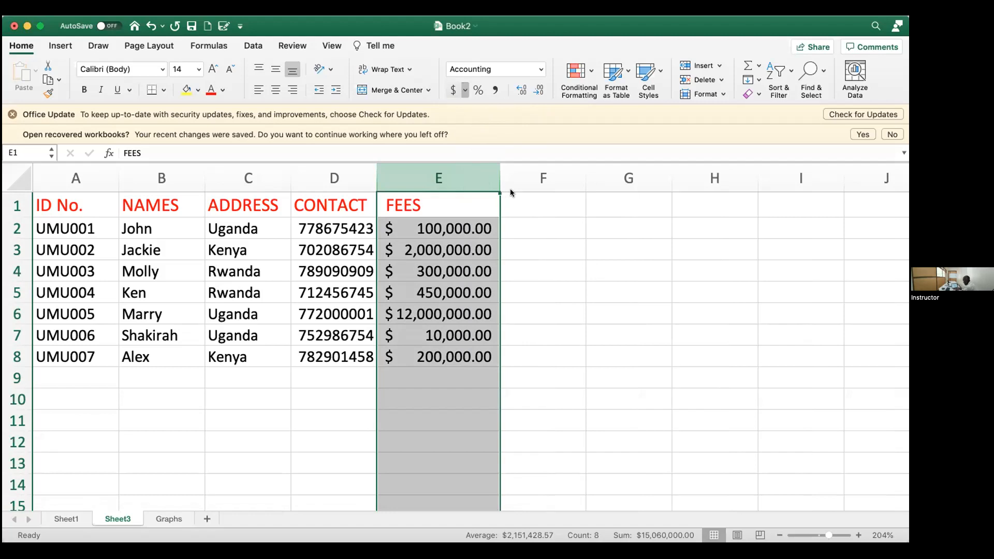
Step: Format column E as Currency with the UGX symbol and two decimals, replacing the dollar format
key(super+1)
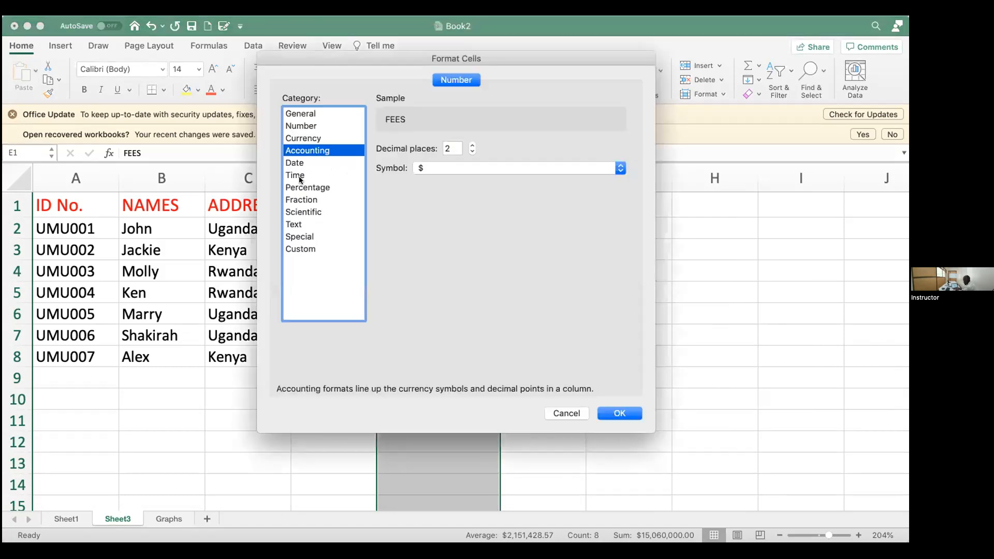
click(297, 139)
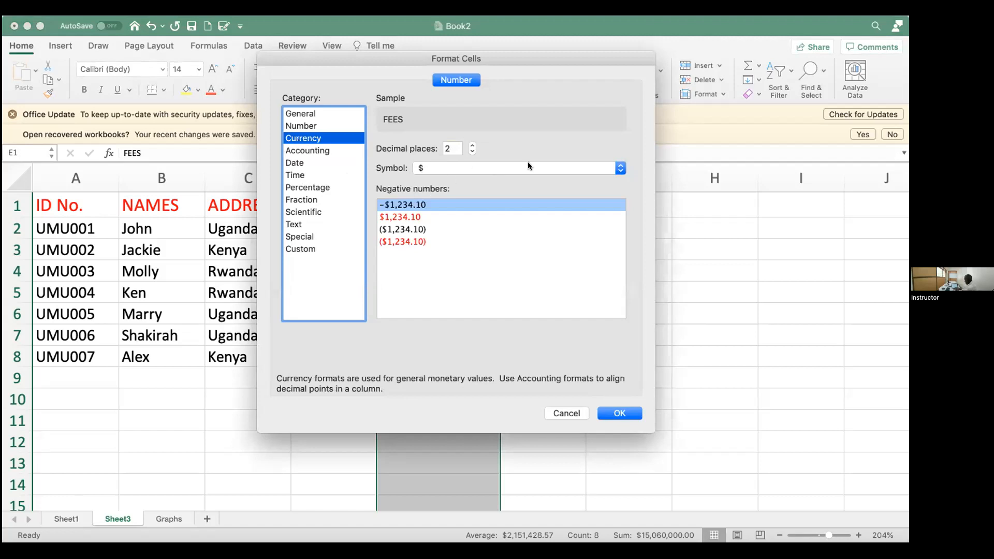
click(567, 167)
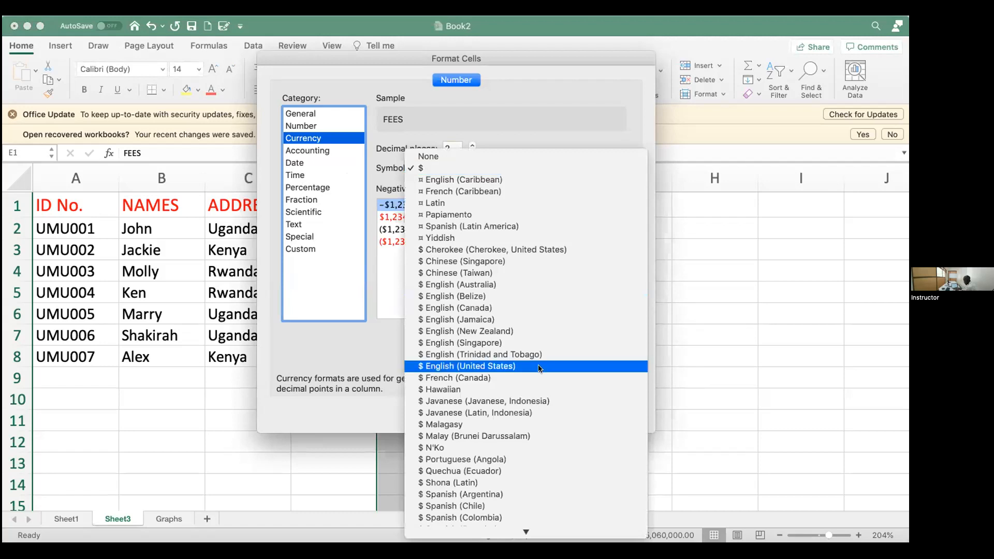
scroll(538, 364, down, 2)
scroll(539, 366, down, 10)
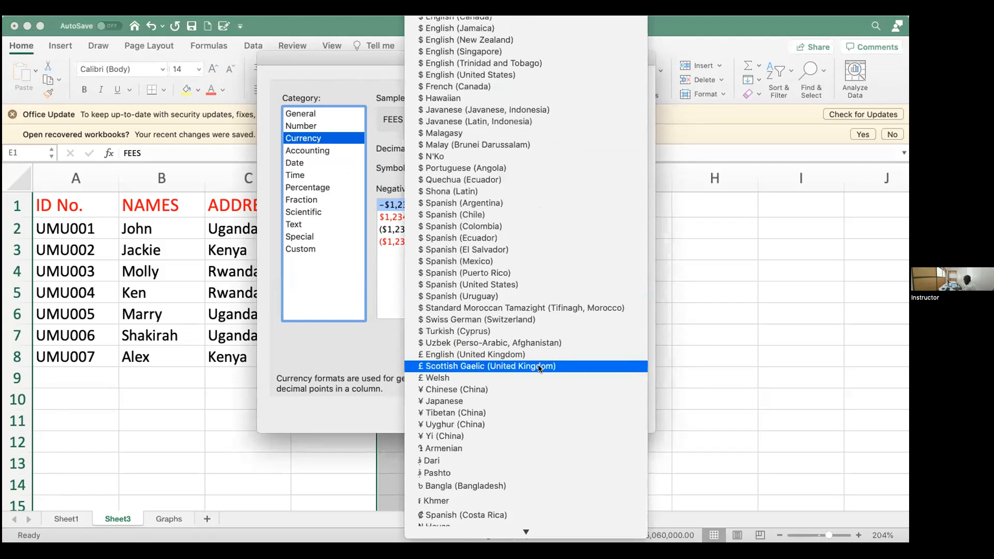
key(u)
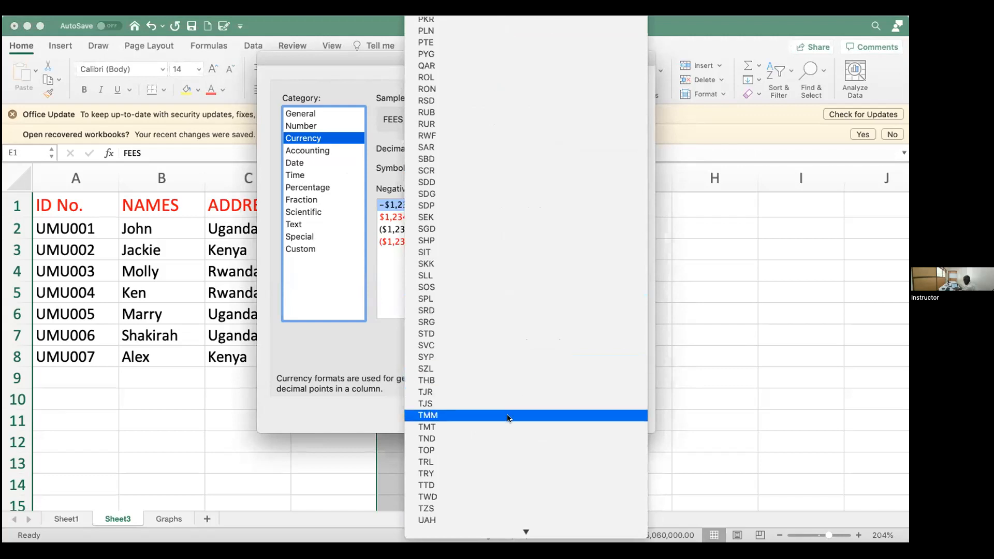
scroll(491, 486, down, 3)
scroll(491, 486, down, 1)
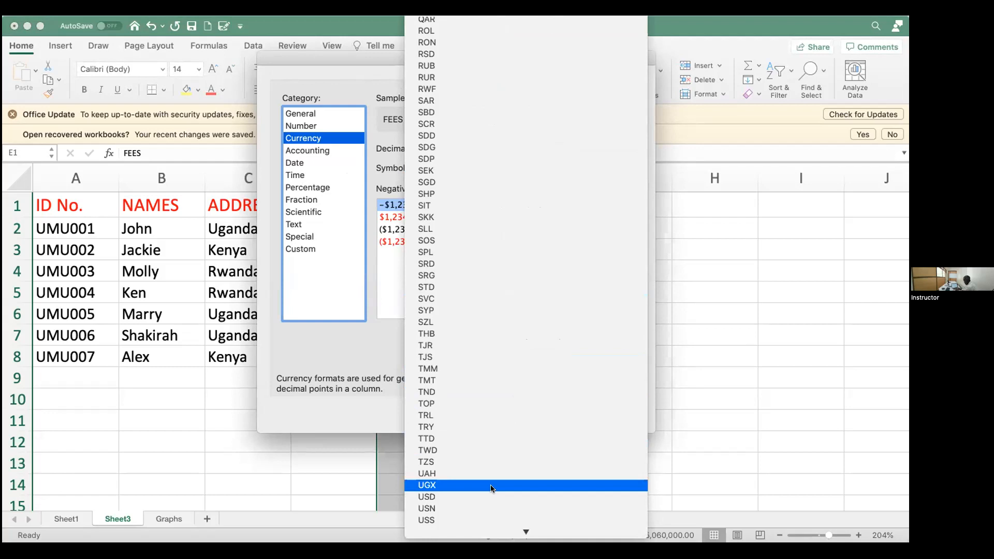
click(432, 487)
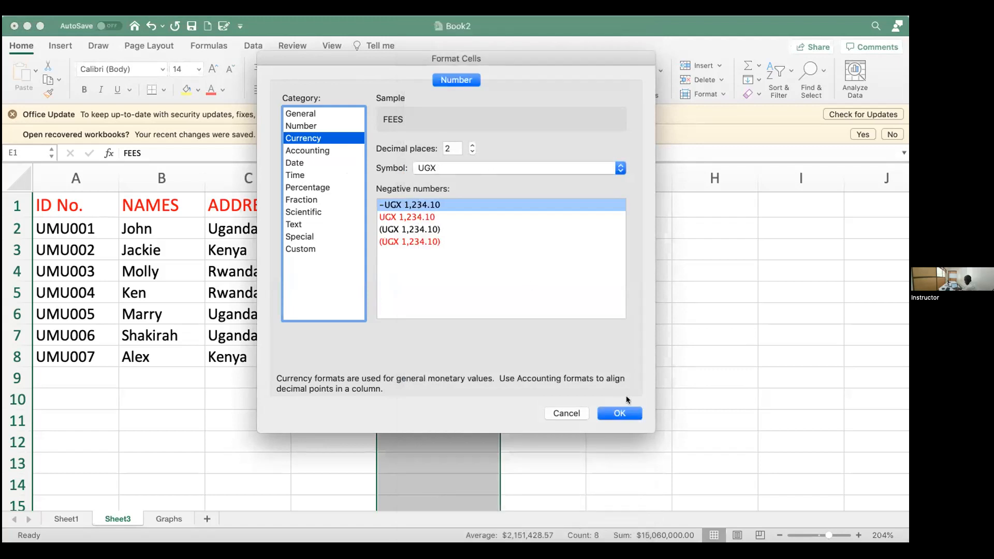
click(615, 413)
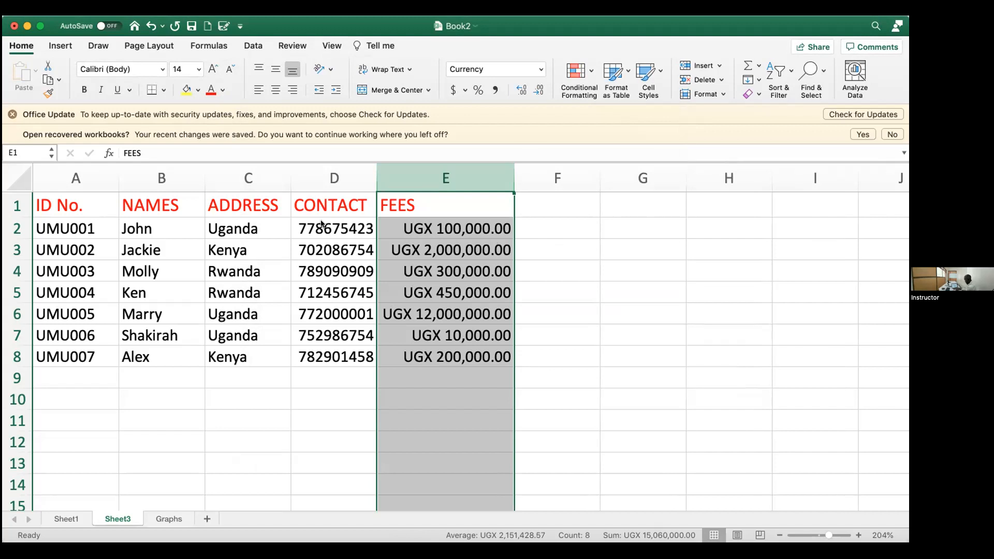
click(334, 179)
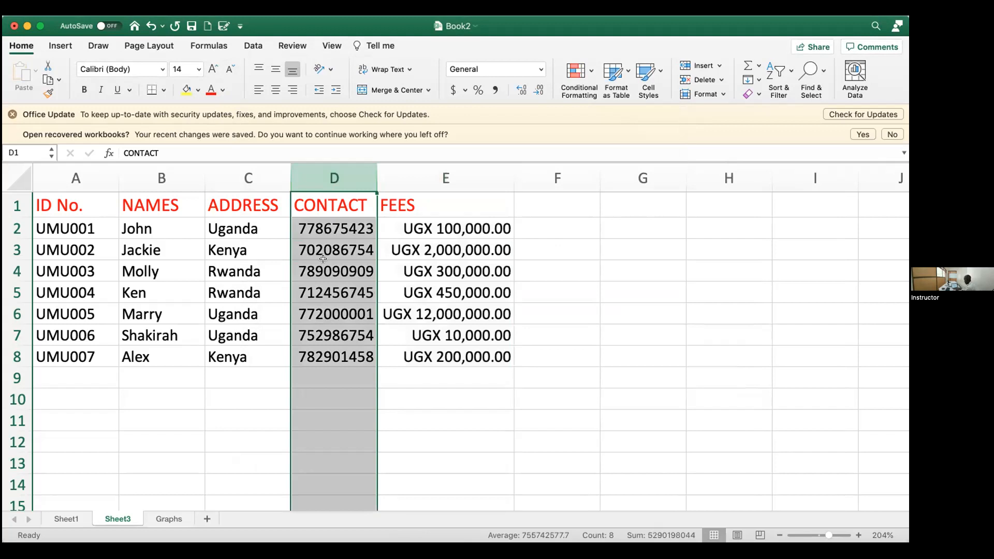
right_click(321, 261)
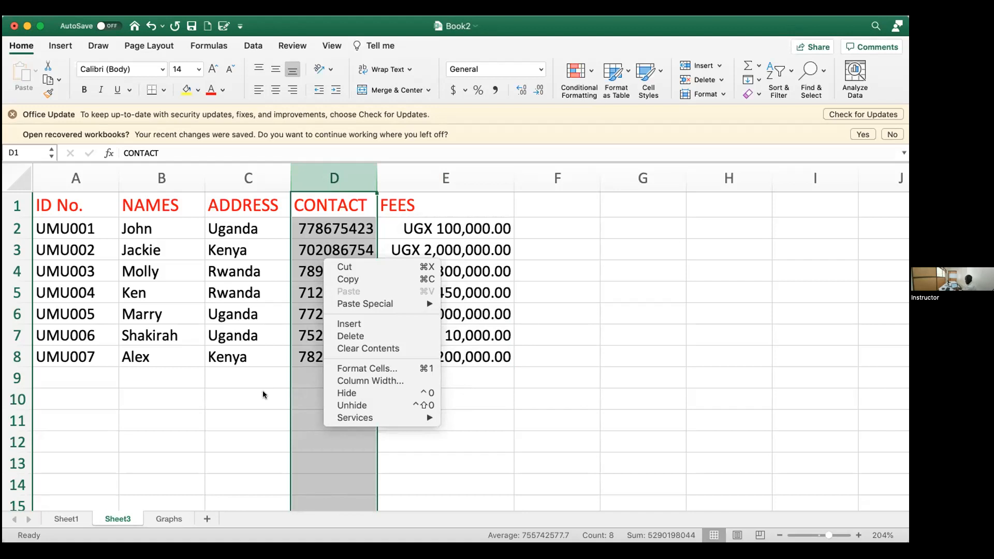
click(279, 386)
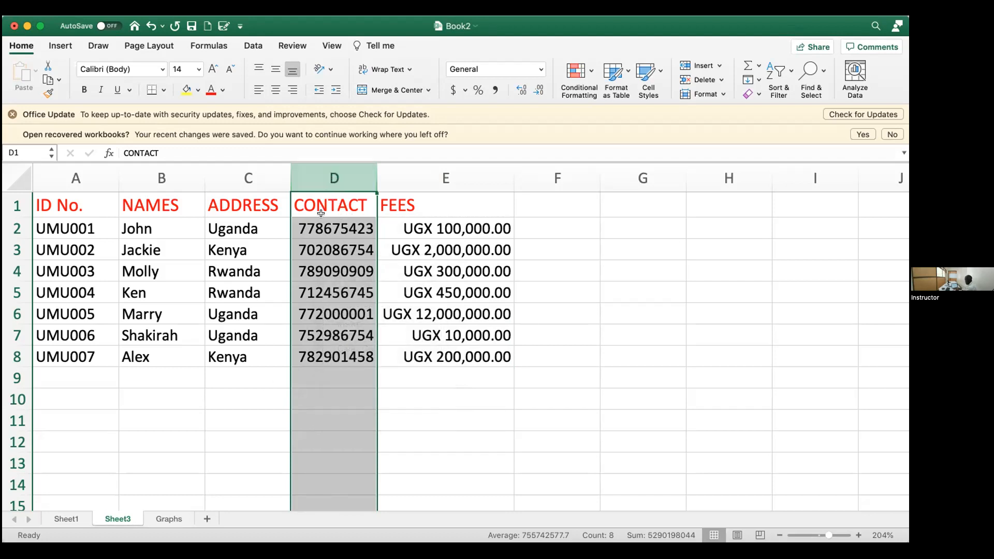
click(431, 379)
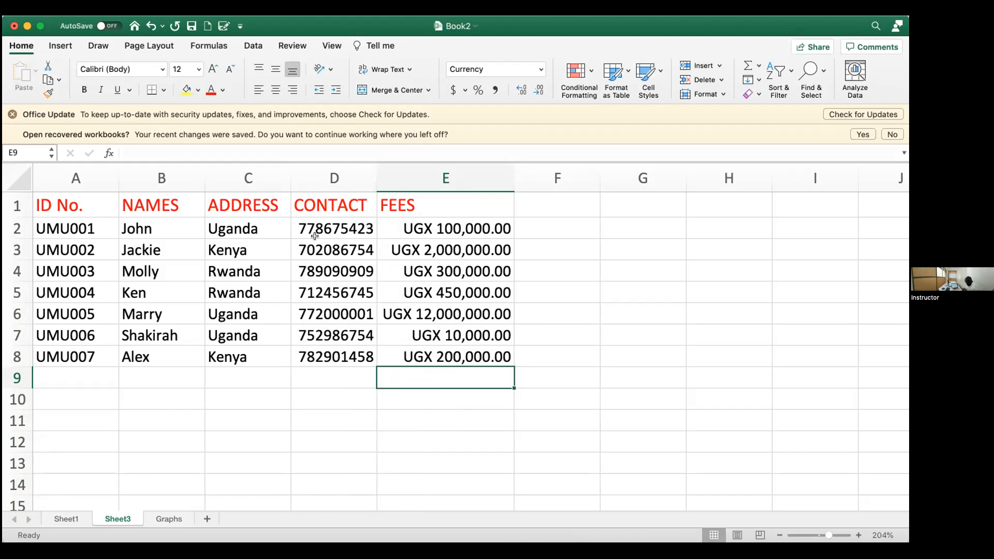
click(74, 370)
Step: Fill row 9 with the new student's name, address Tz, a phone number and fees 700000
click(137, 370)
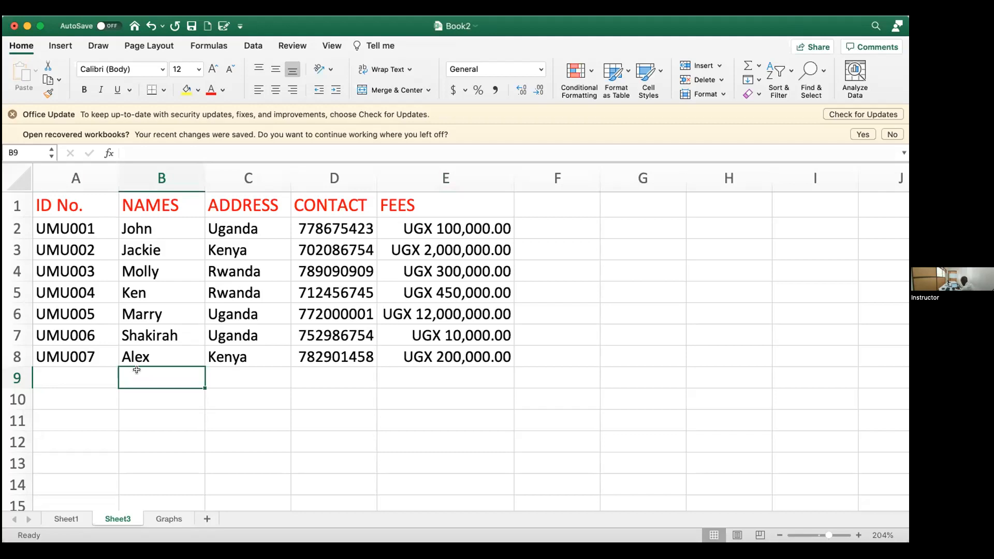
text(Lo)
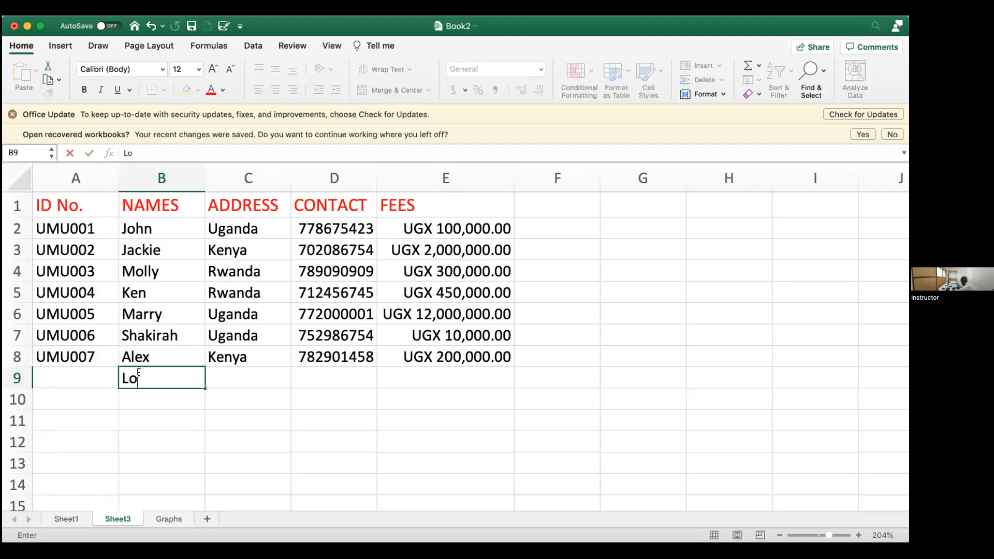
text(n)
key(Tab)
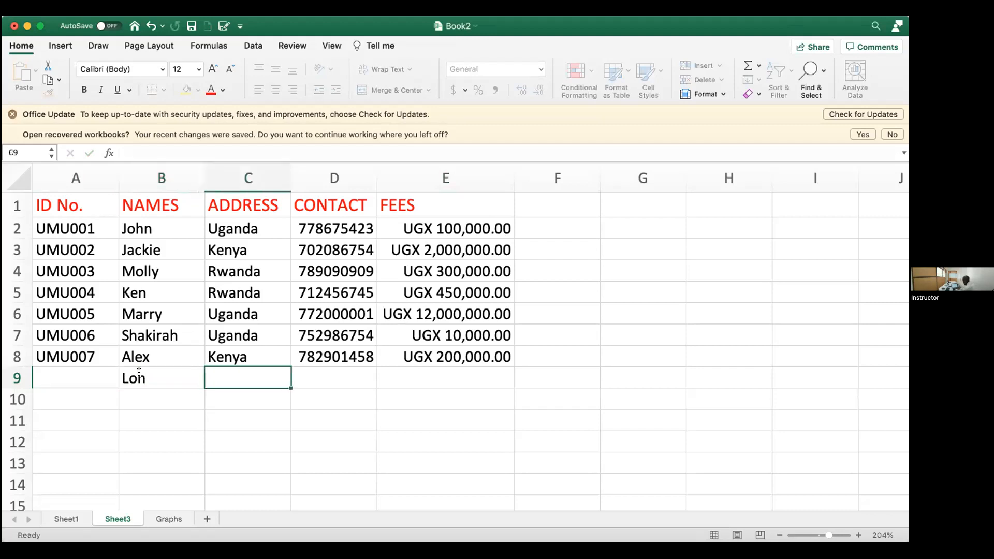
text(Tz)
key(Tab)
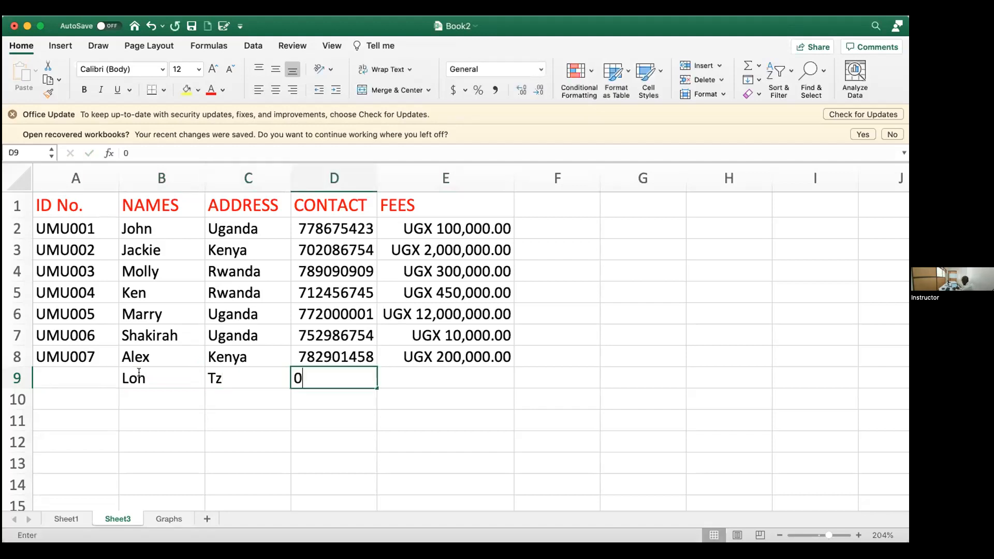
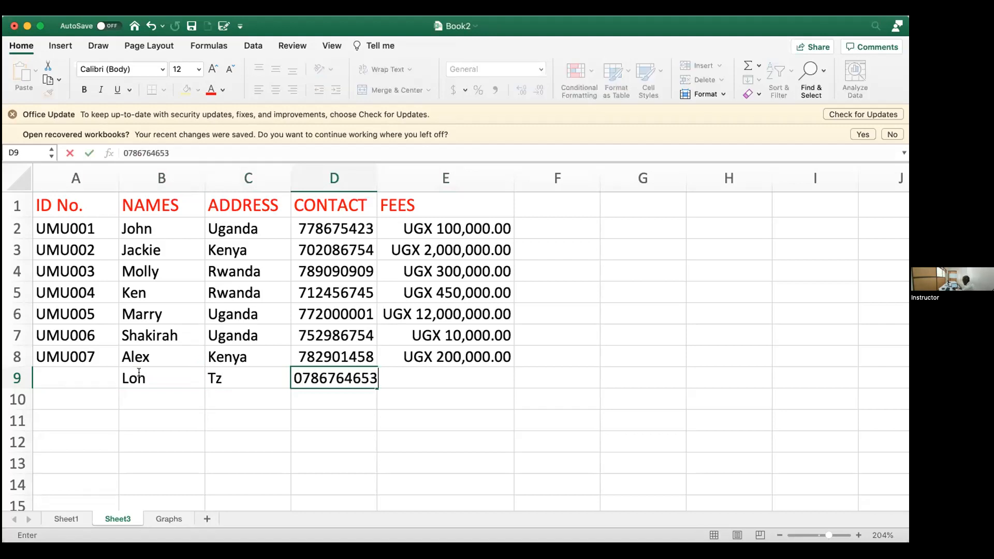
key(Tab)
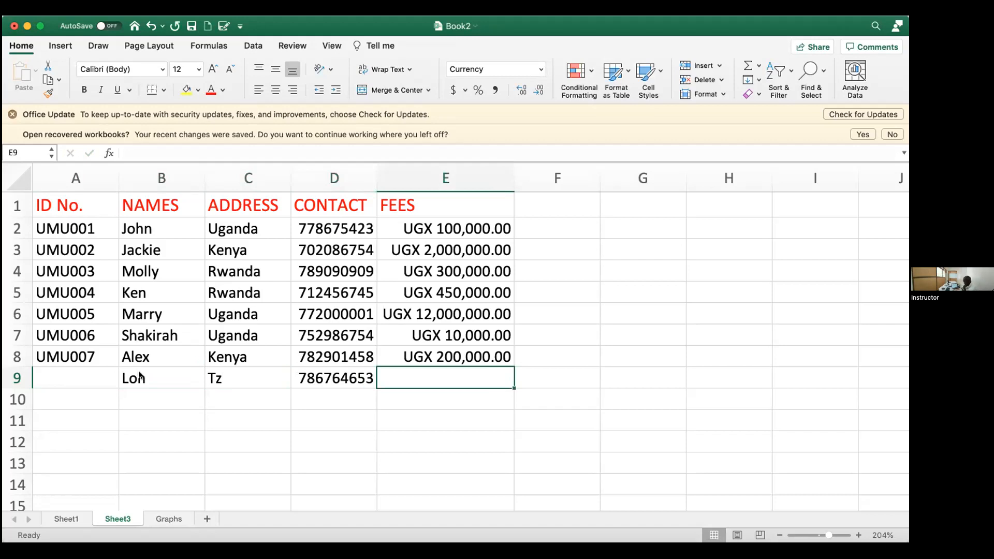
text(700000)
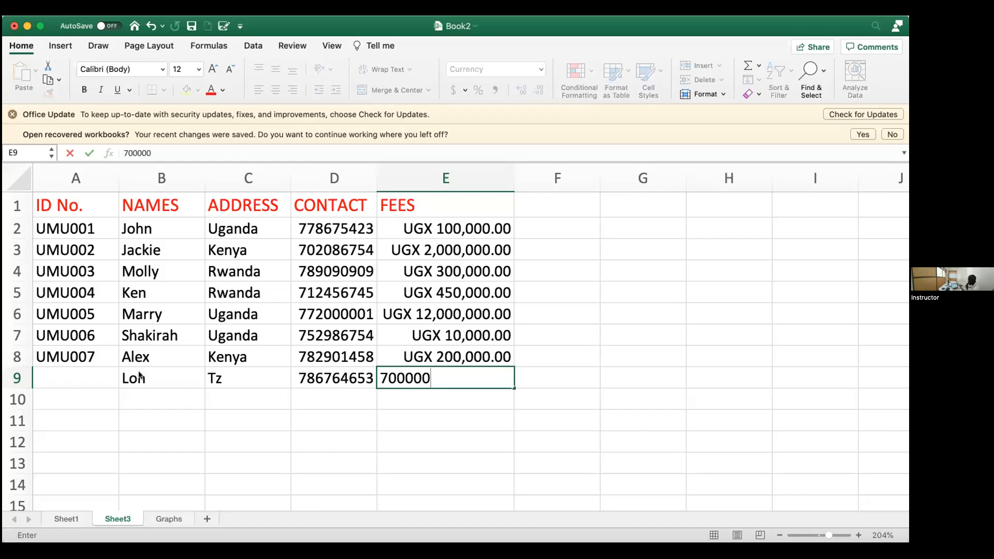
key(Return)
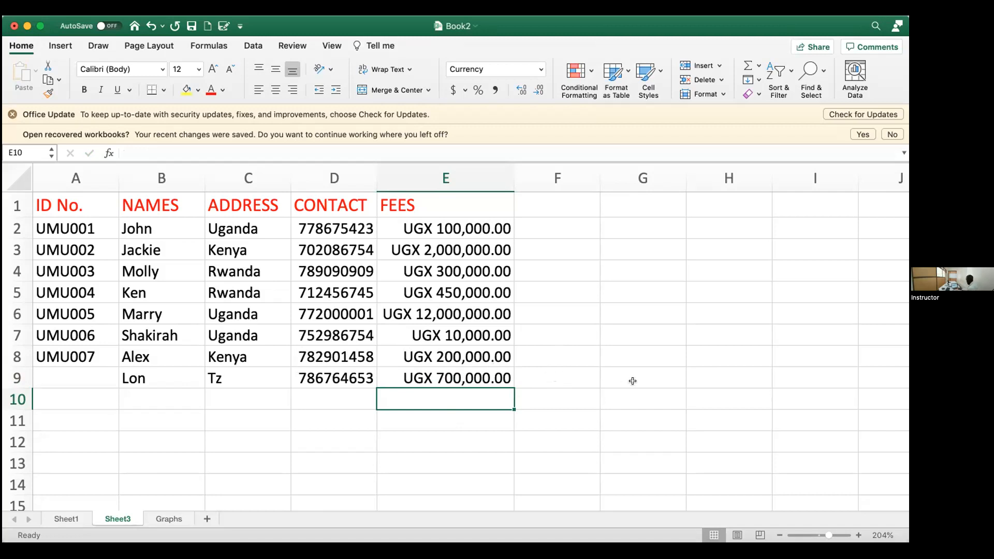
click(330, 399)
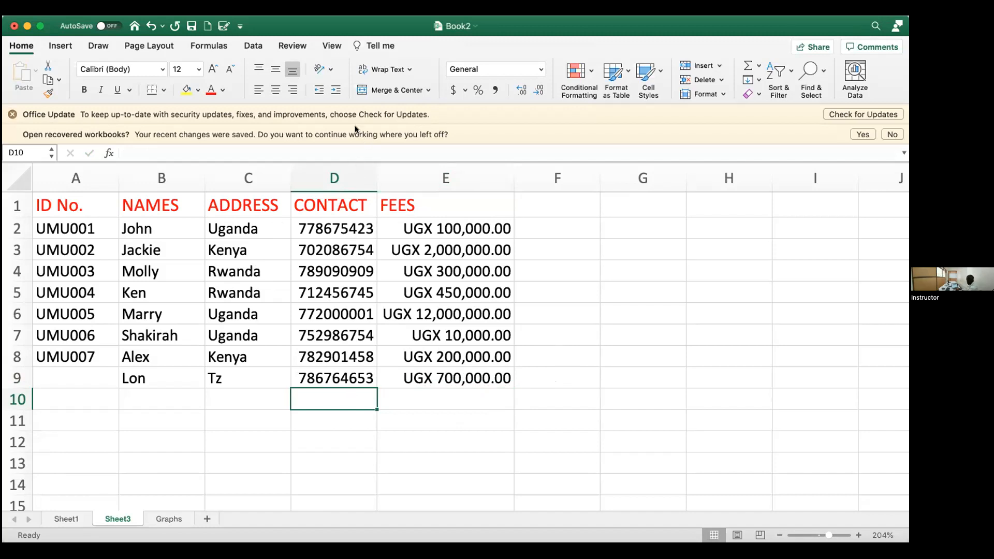
Step: Give the CONTACT column (D) the custom number format +256# so every number shows +256
click(332, 177)
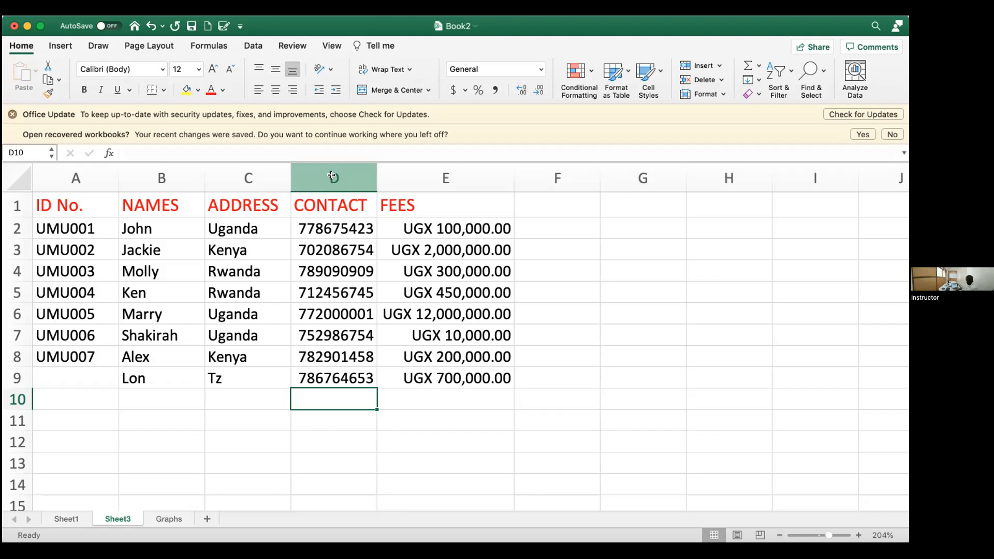
click(332, 176)
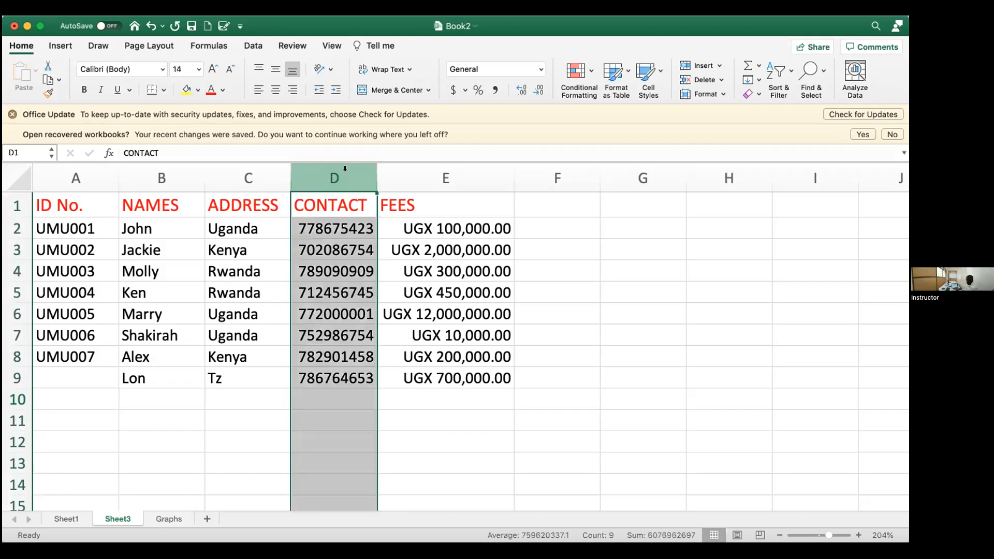
right_click(328, 237)
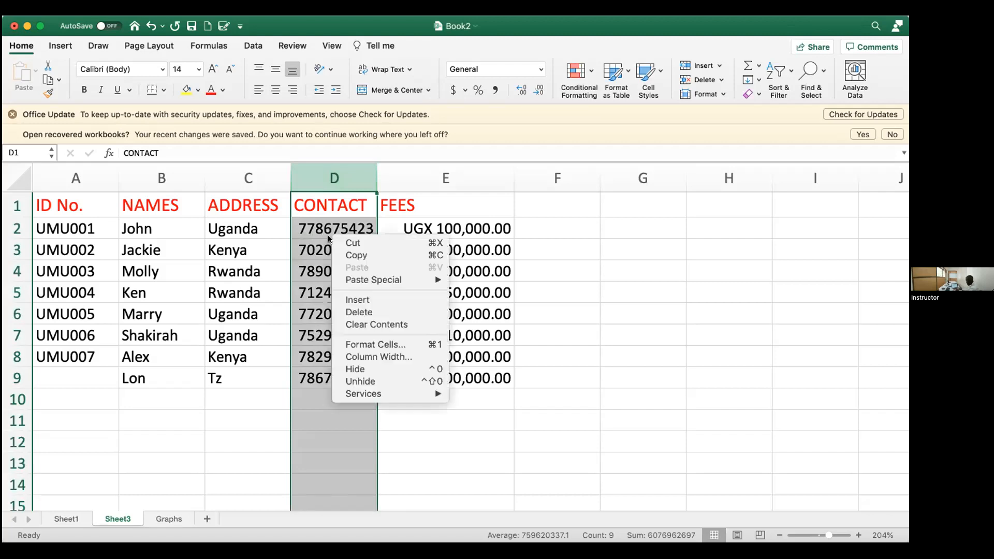
click(387, 345)
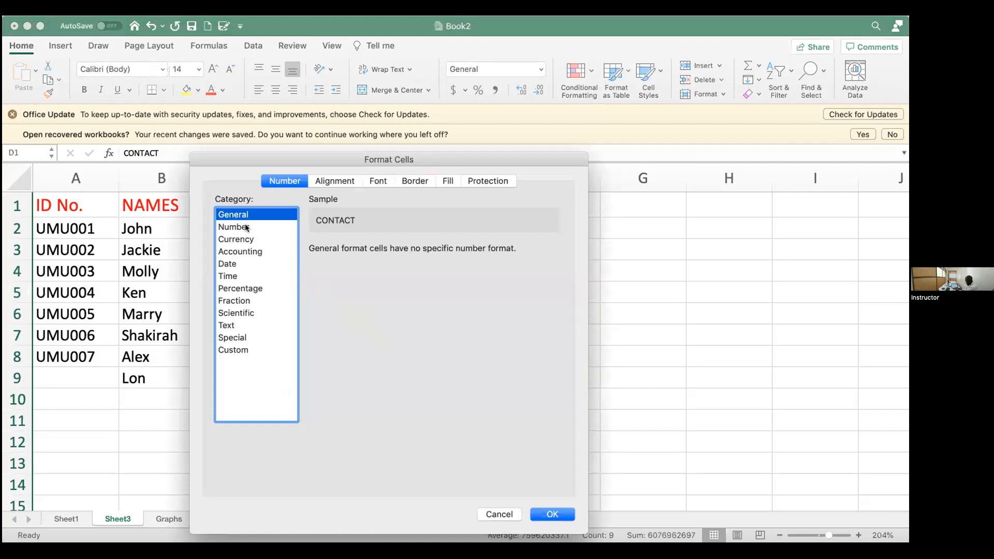
click(237, 352)
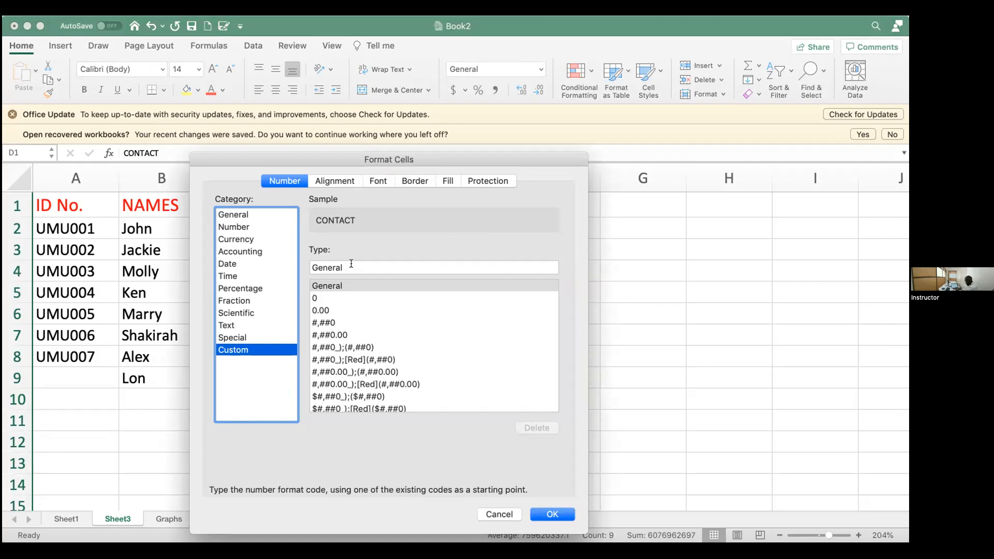
key(Tab)
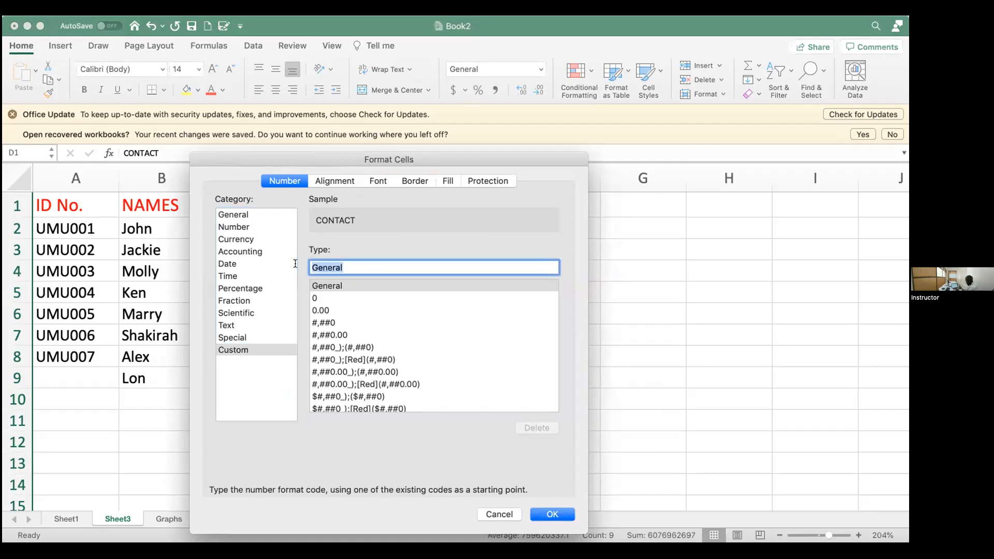
key(BackSpace)
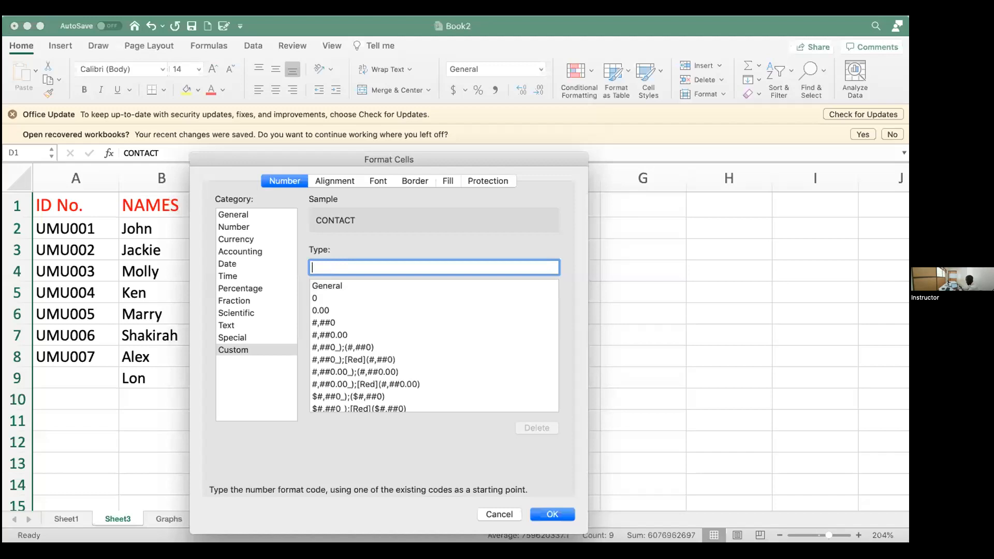
text(+256)
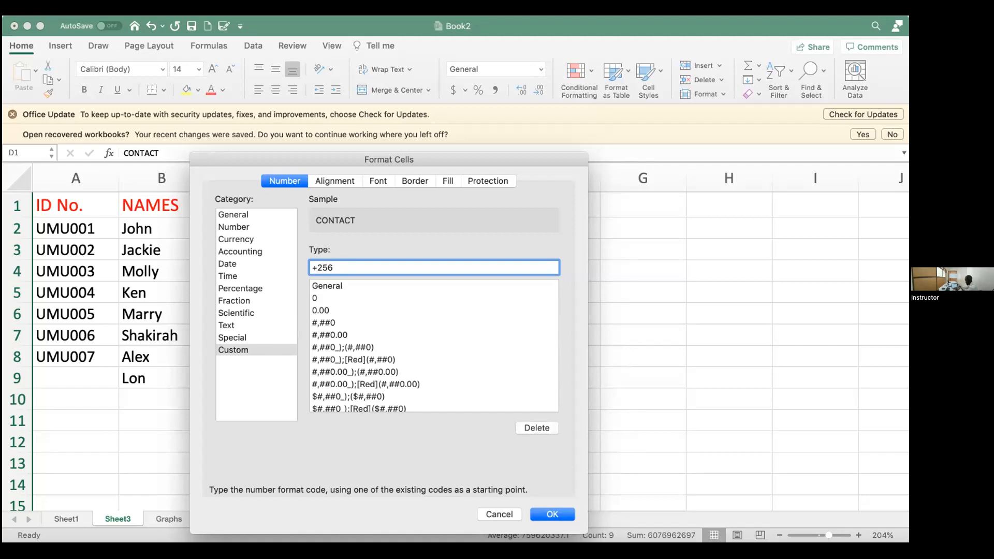
text(#)
click(548, 514)
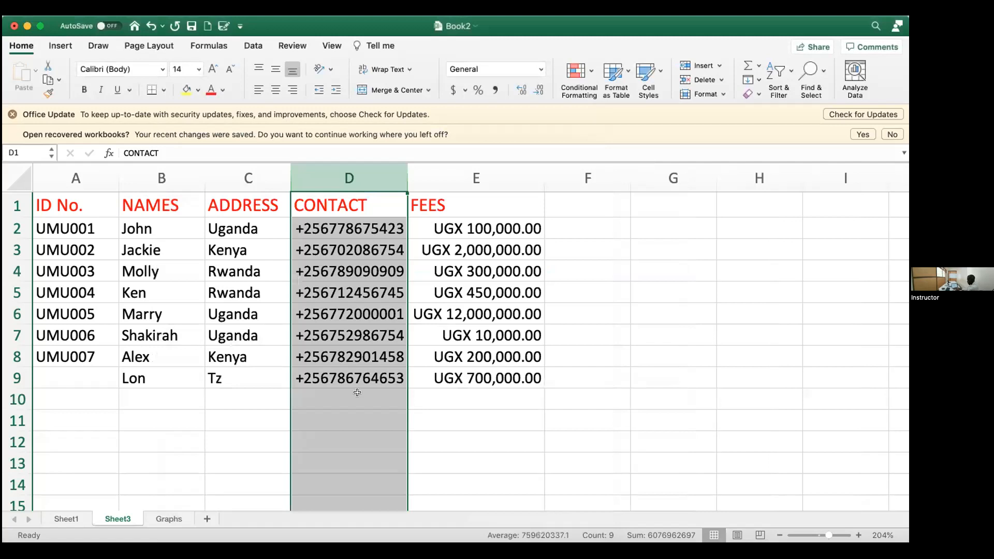
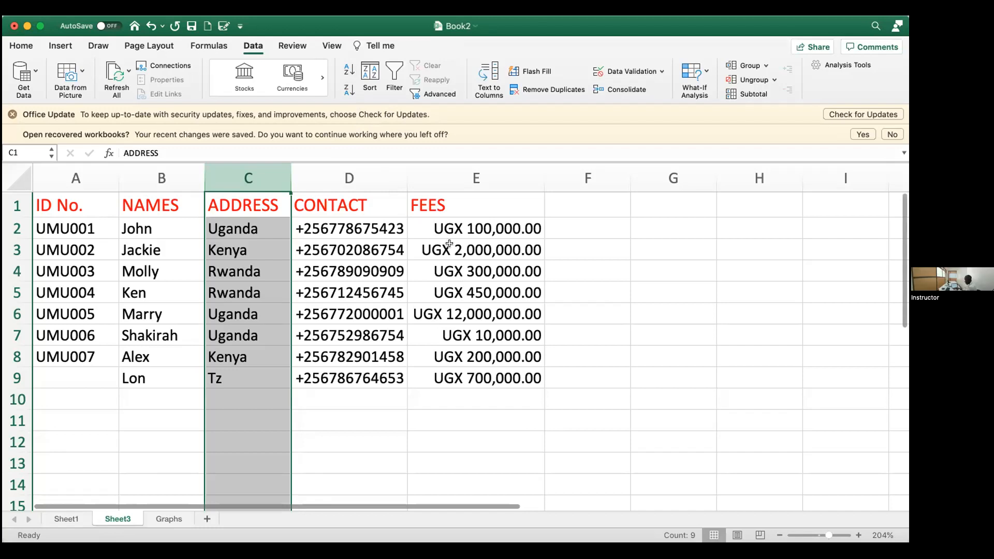
Step: Select the fee amounts E2:E9 to read their sum in the status bar
click(463, 414)
drag(476, 216, 468, 384)
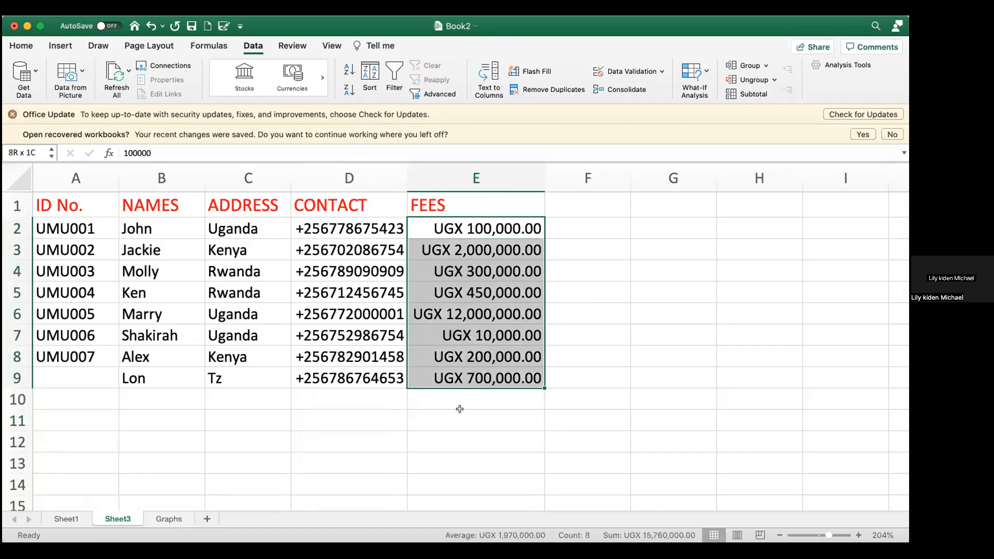
Step: Enter =SUM(E2:E9) in E12 to total the fees as UGX 15,760,000.00
click(454, 441)
text(=)
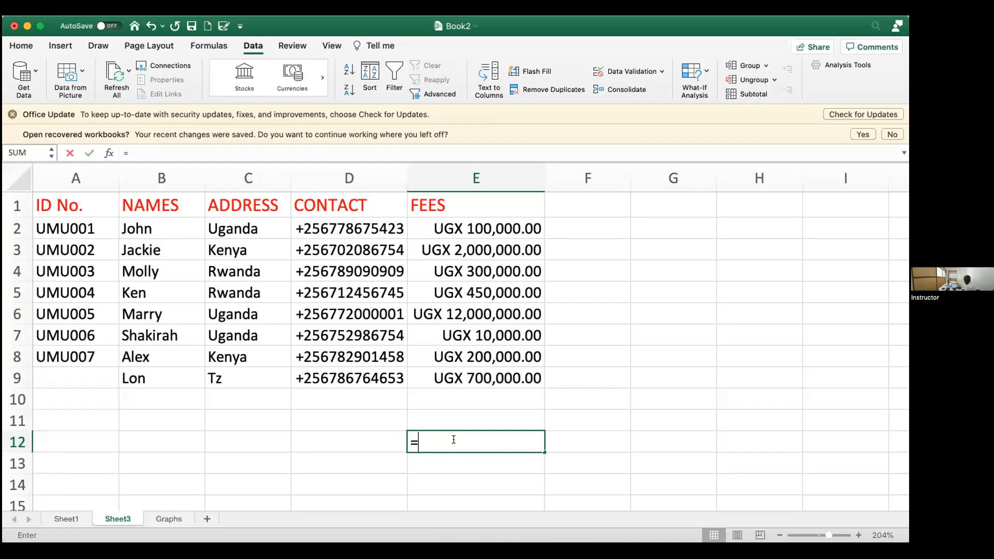
text(su)
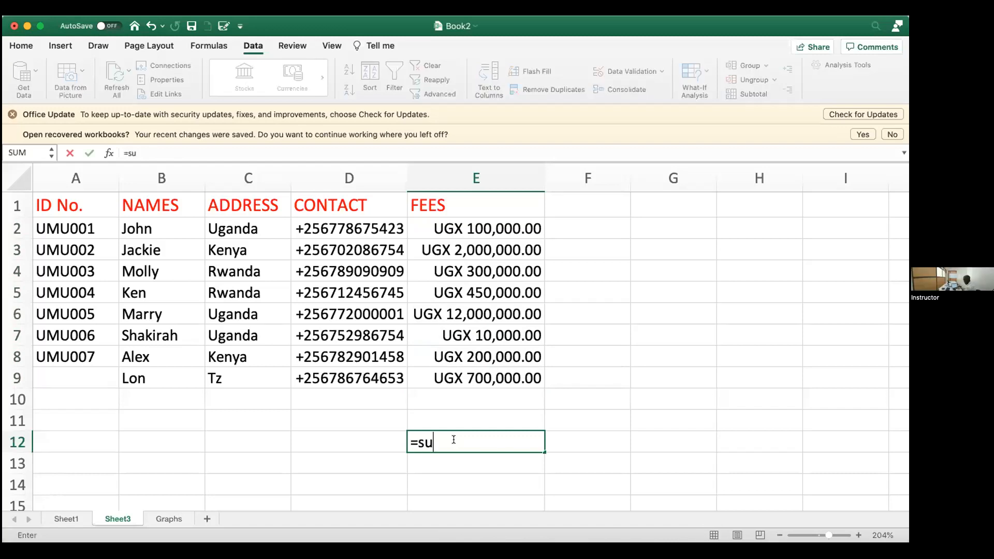
text(m()
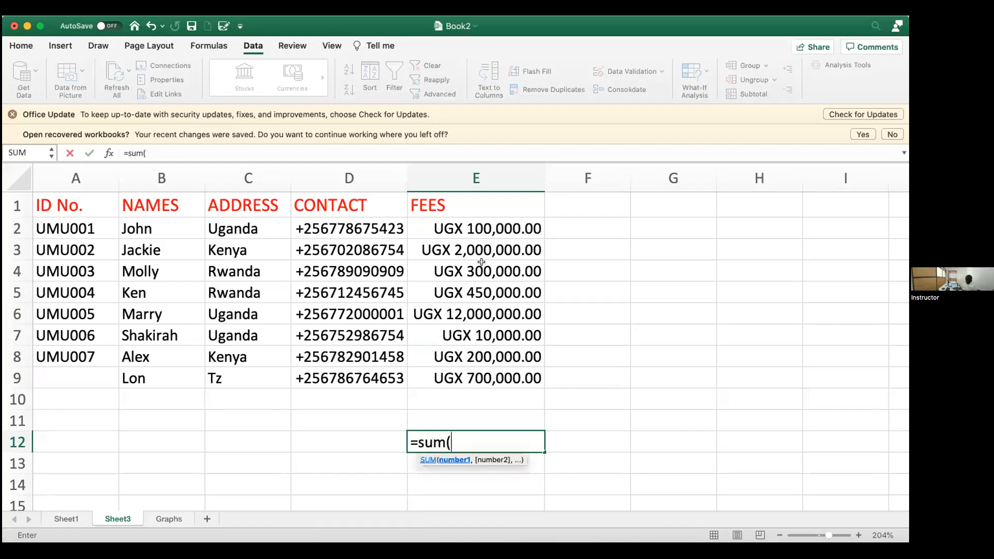
click(500, 231)
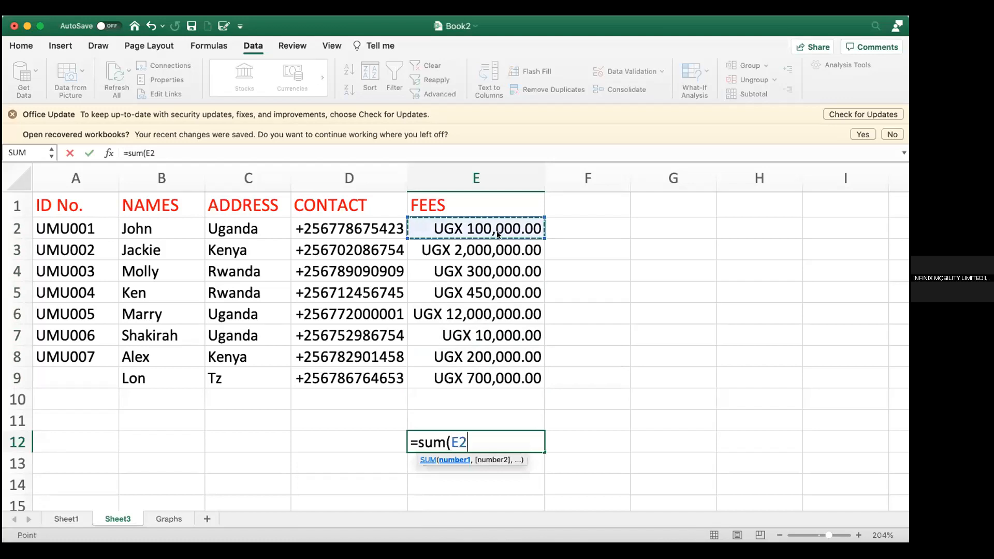
drag(499, 234, 501, 377)
text())
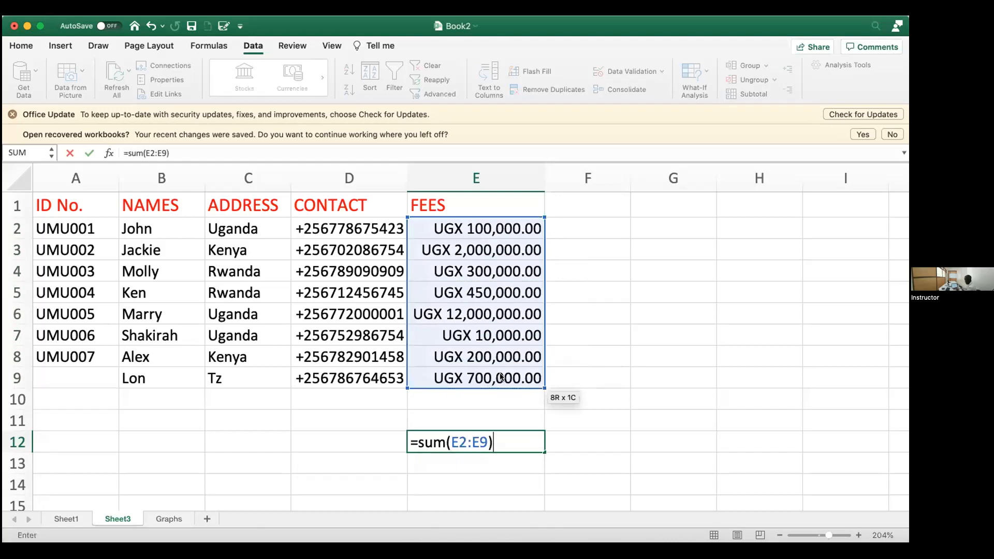
key(Return)
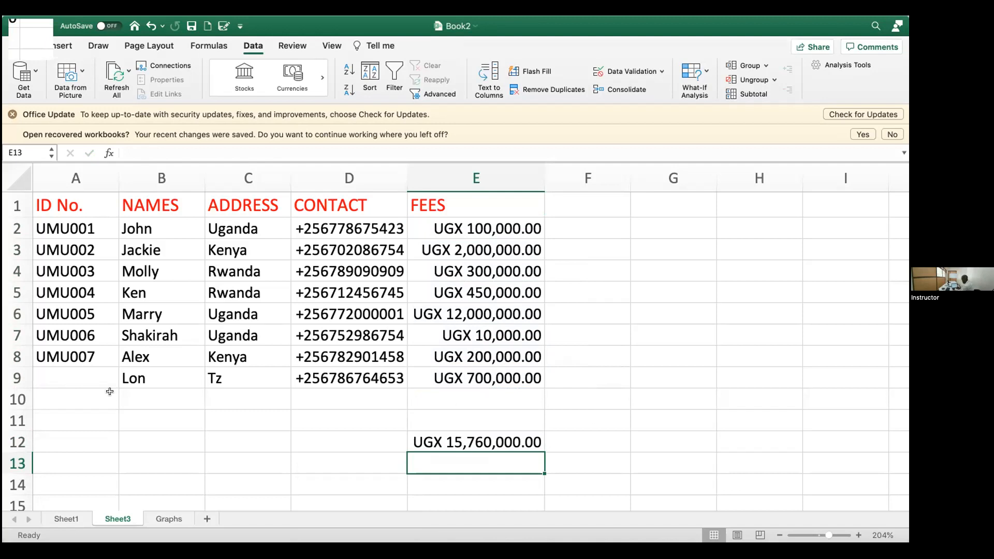
Step: Add student James in row 10 with address Tz and his contact number
click(126, 398)
text(James)
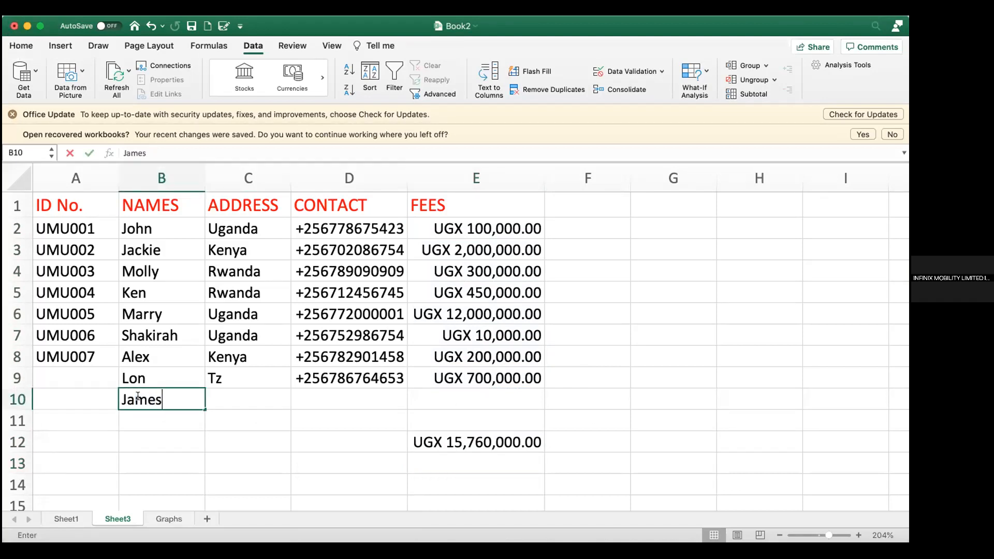
key(Tab)
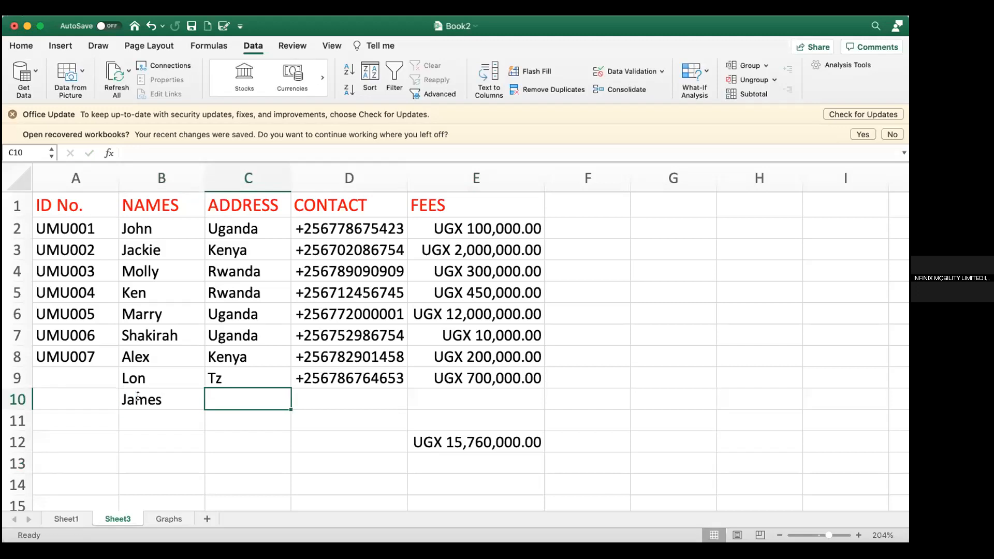
text(Tz)
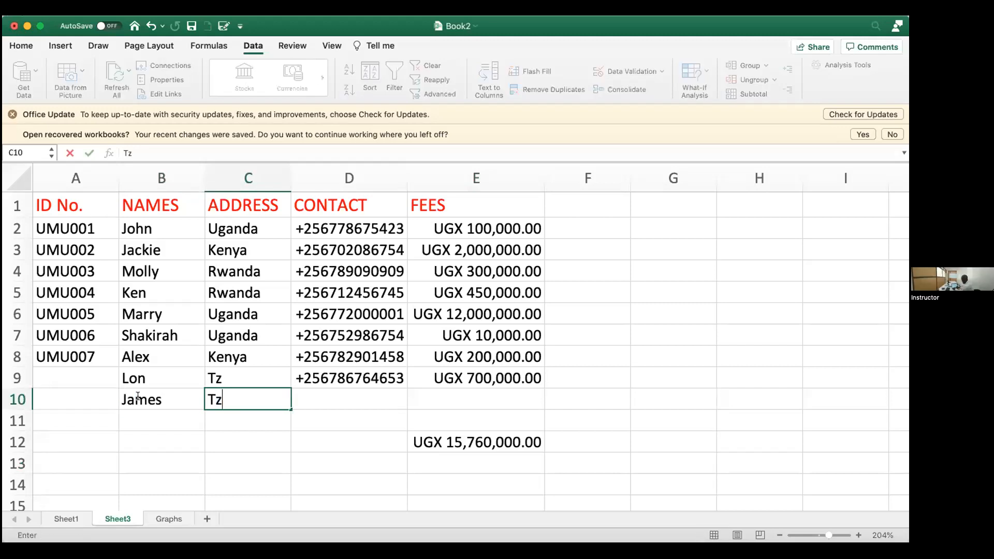
key(Tab)
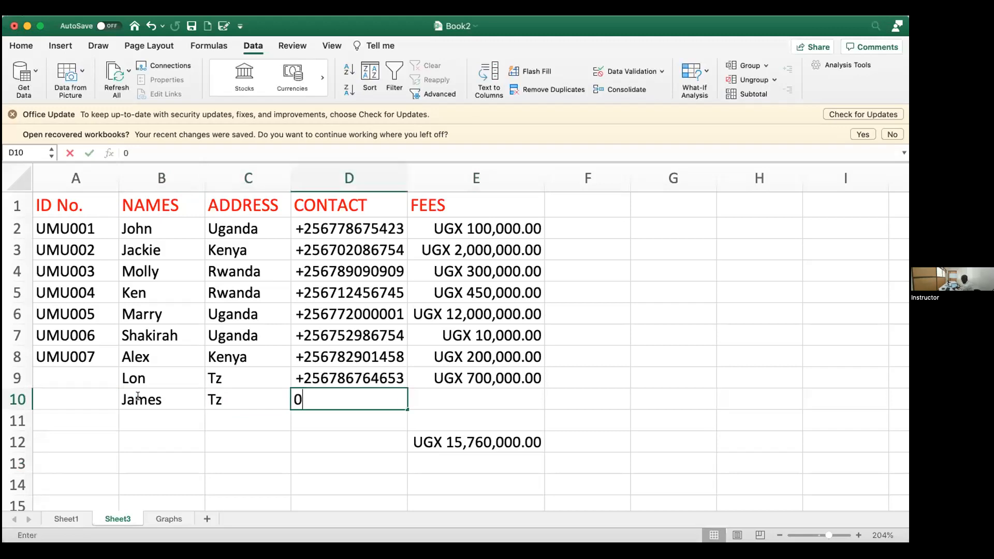
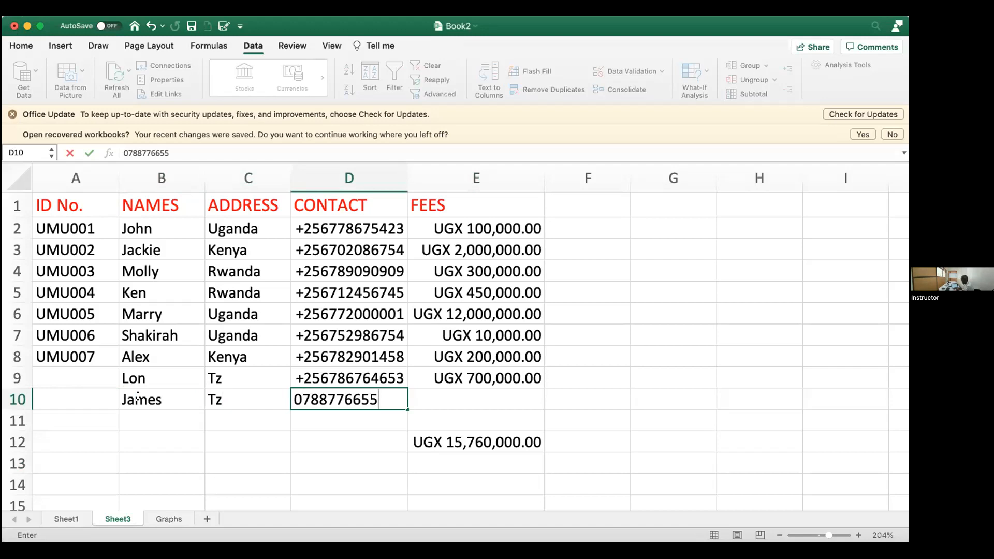
key(Return)
Step: Auto-fill the ID column from UMU007 down to give UMU008 and UMU009
click(66, 355)
drag(119, 367, 128, 408)
click(169, 420)
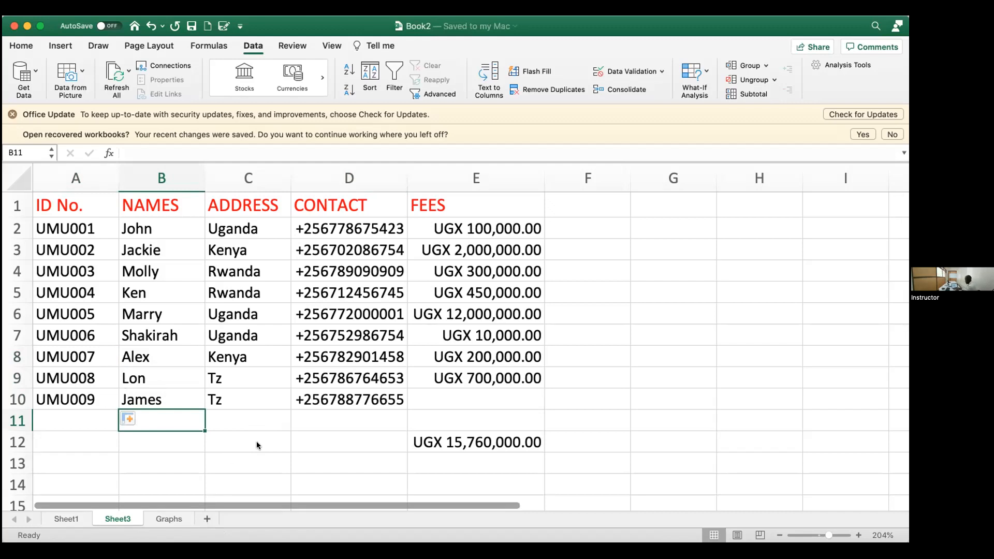
Step: Copy the whole student table A1:E12 and insert a new blank Sheet4
key(super+a)
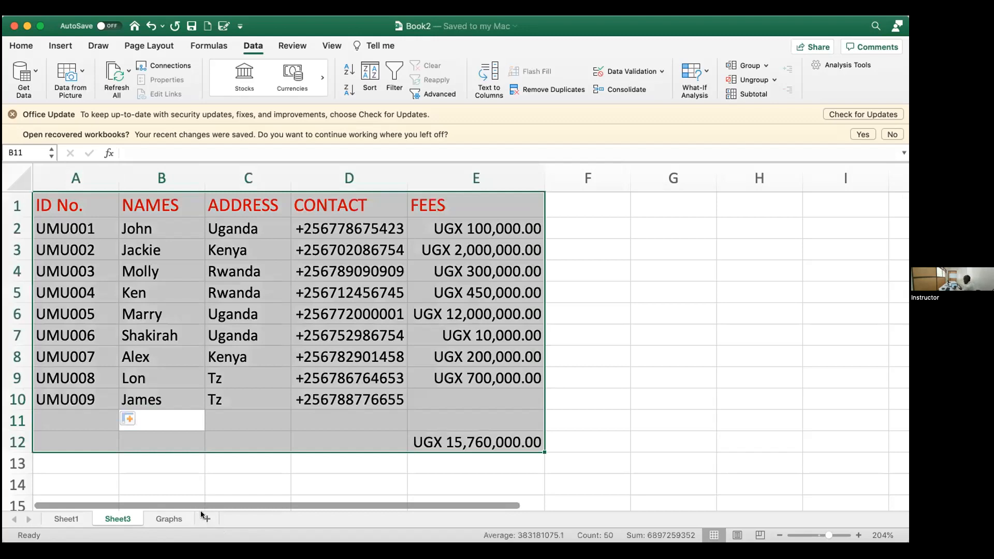
key(super+c)
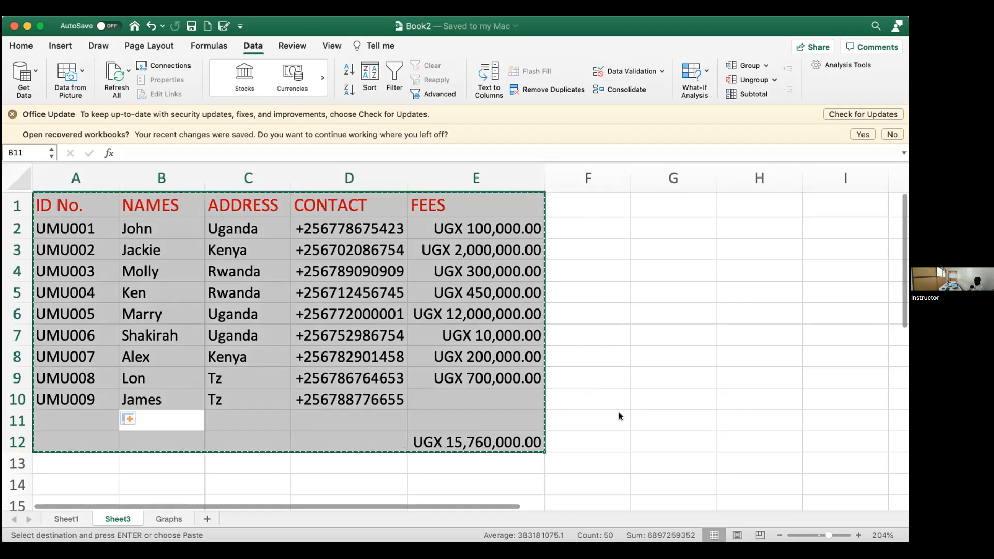
key(shift+F11)
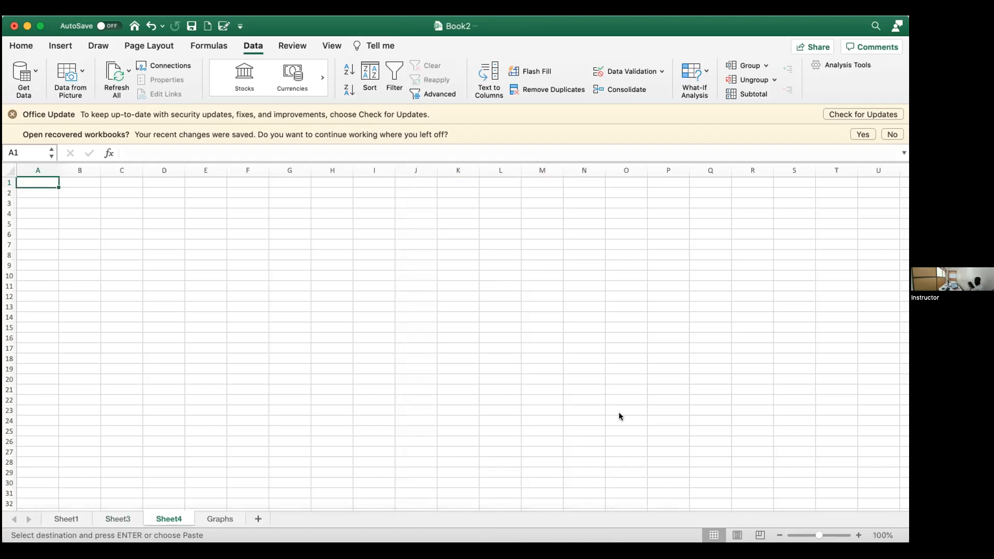
Step: Rename Sheet4 to 'Filter'
right_click(173, 520)
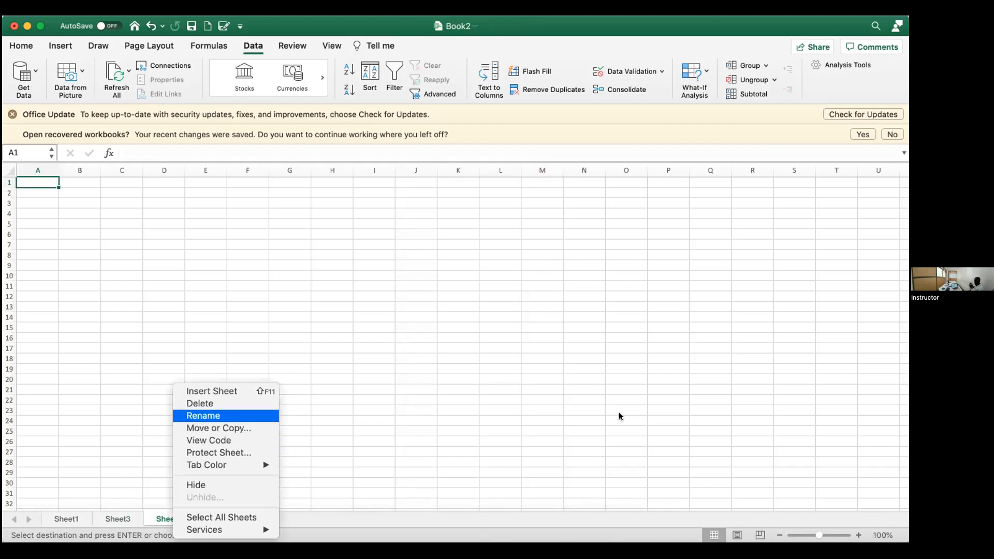
key(Return)
text(Filter)
key(Return)
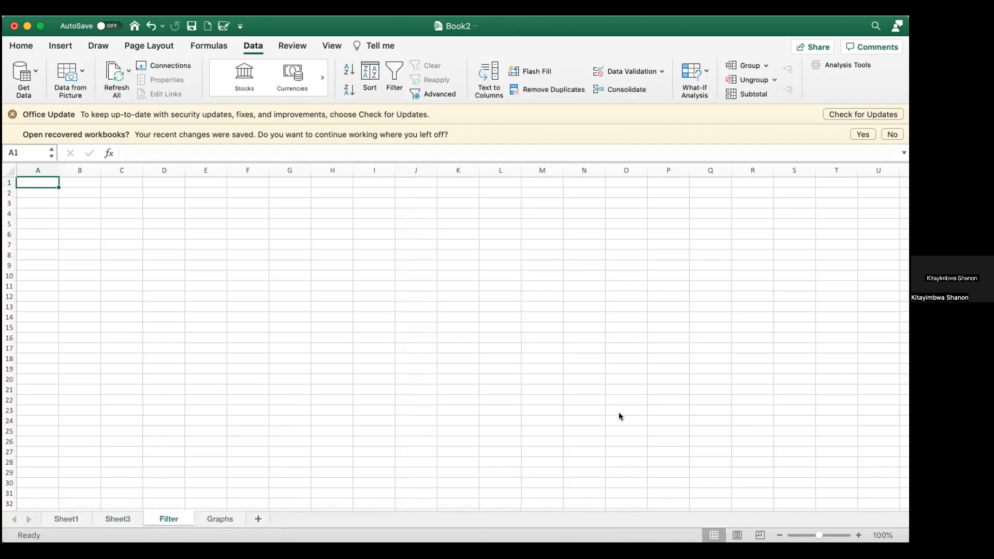
Step: Paste the copied student table into A1 of the Filter sheet
key(super+v)
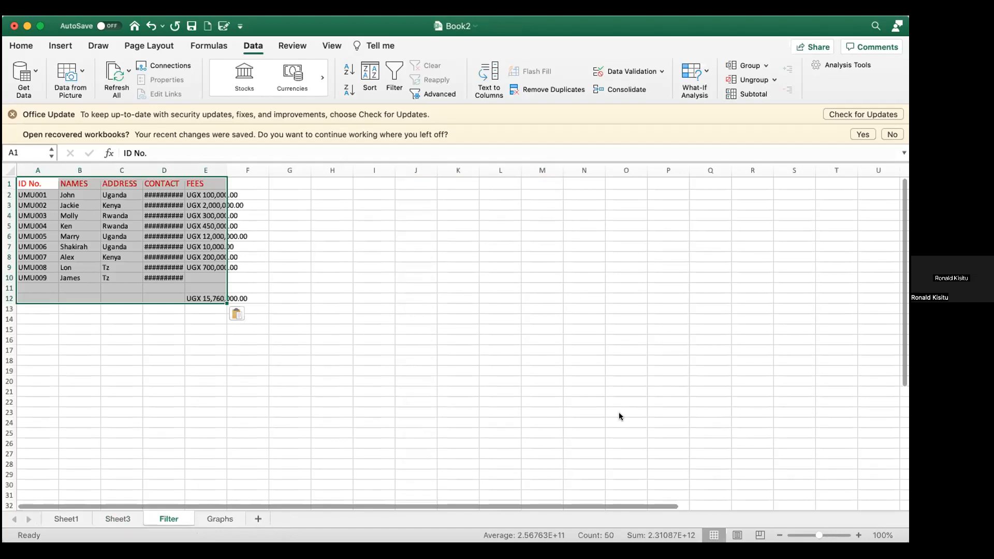
scroll(619, 414, up, 5)
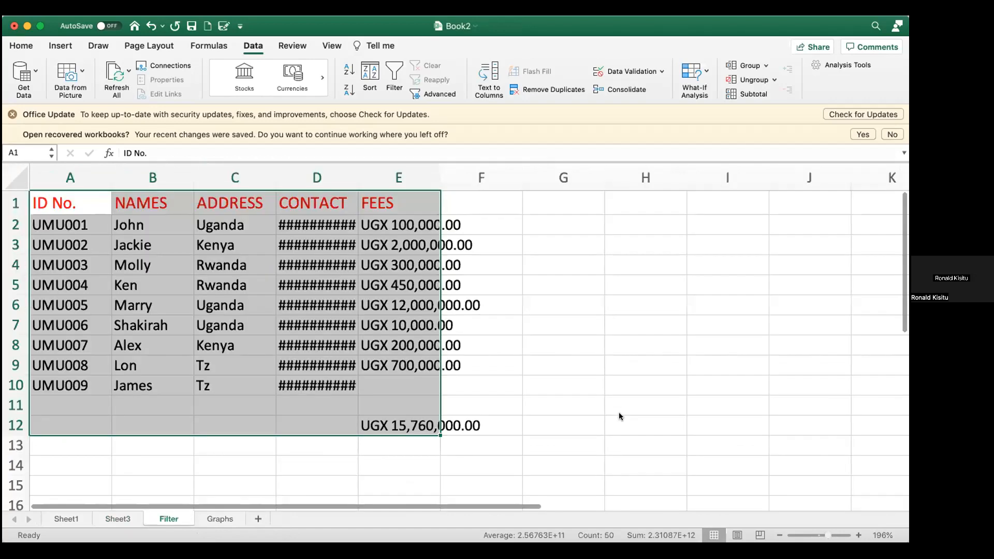
scroll(619, 412, up, 1)
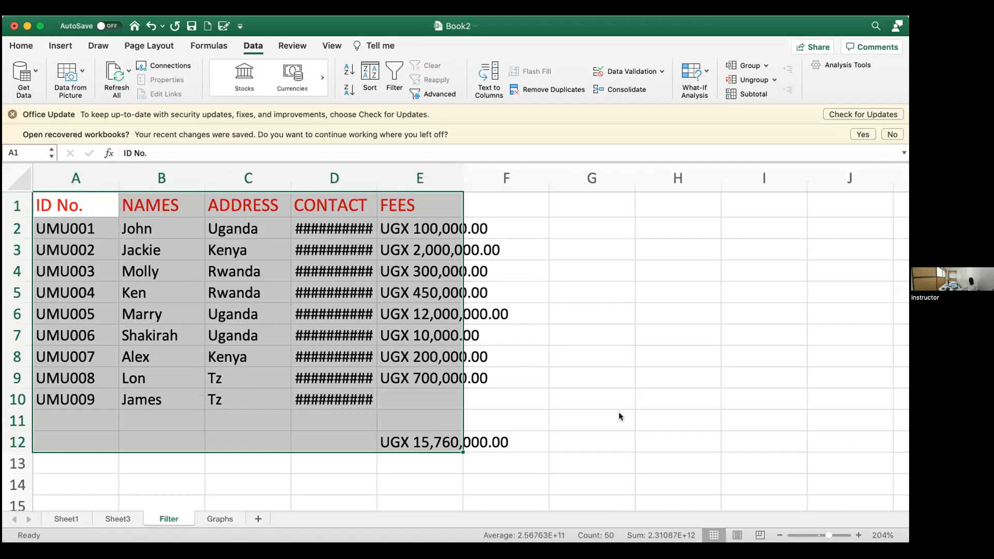